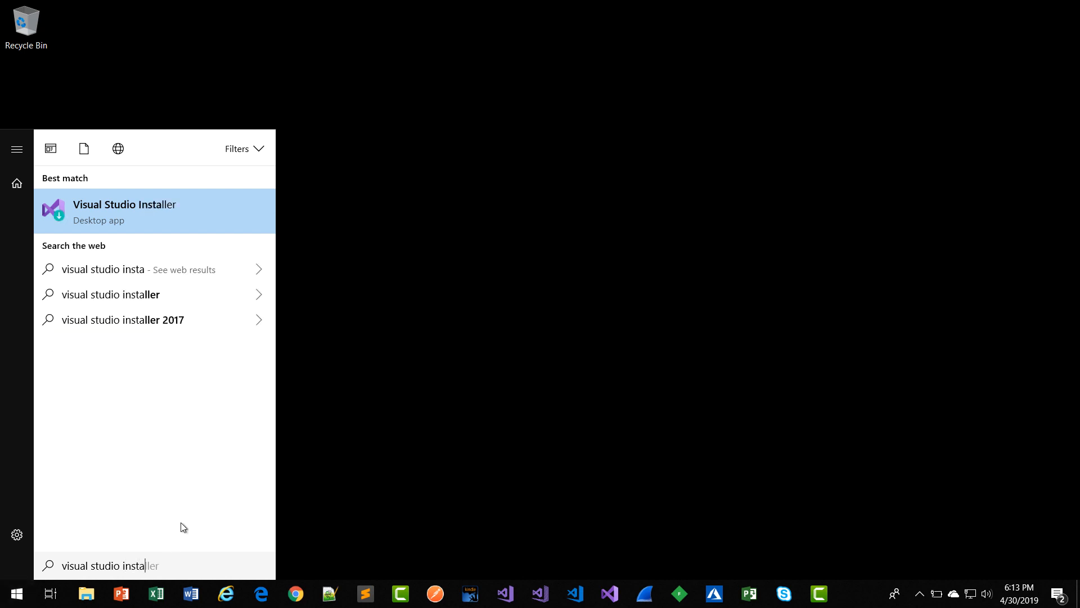
Launch Visual Studio Installer, approve the admin prompt, and choose Modify for Community 2019 16.0.2.
click(197, 222)
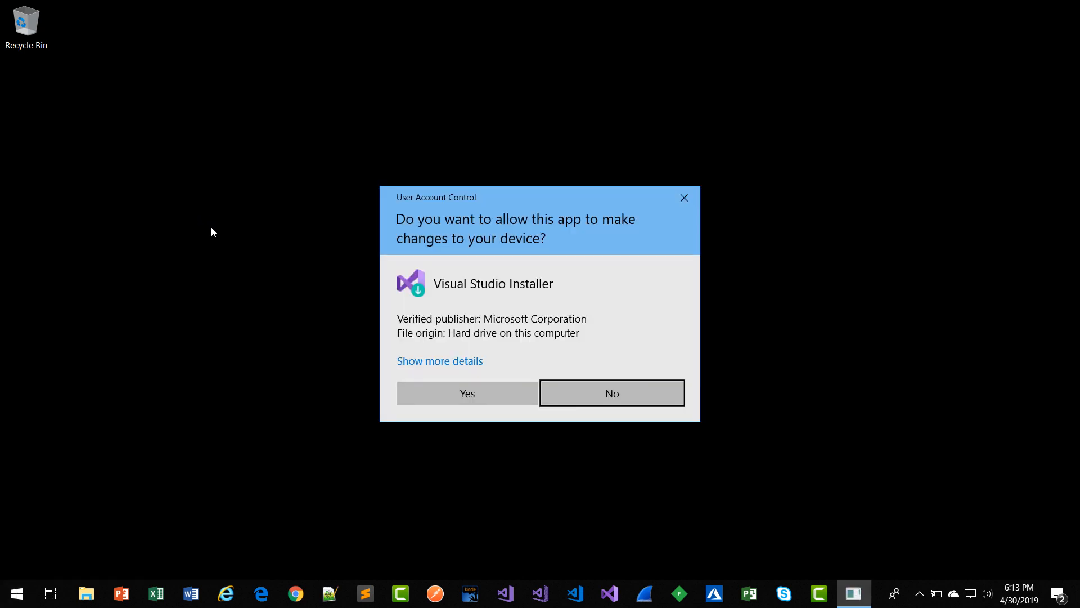
click(428, 394)
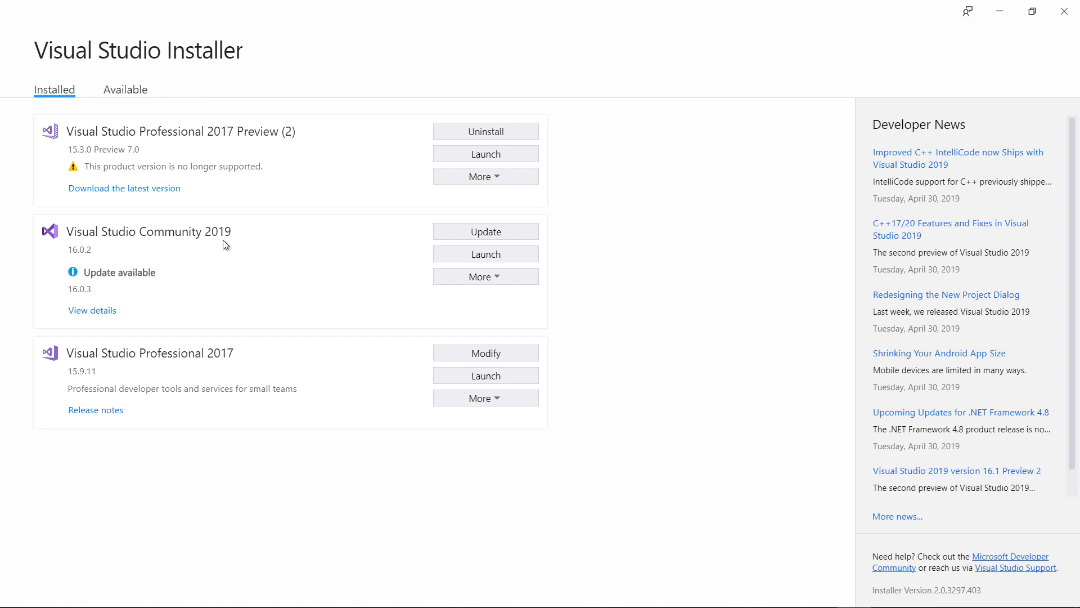
click(470, 282)
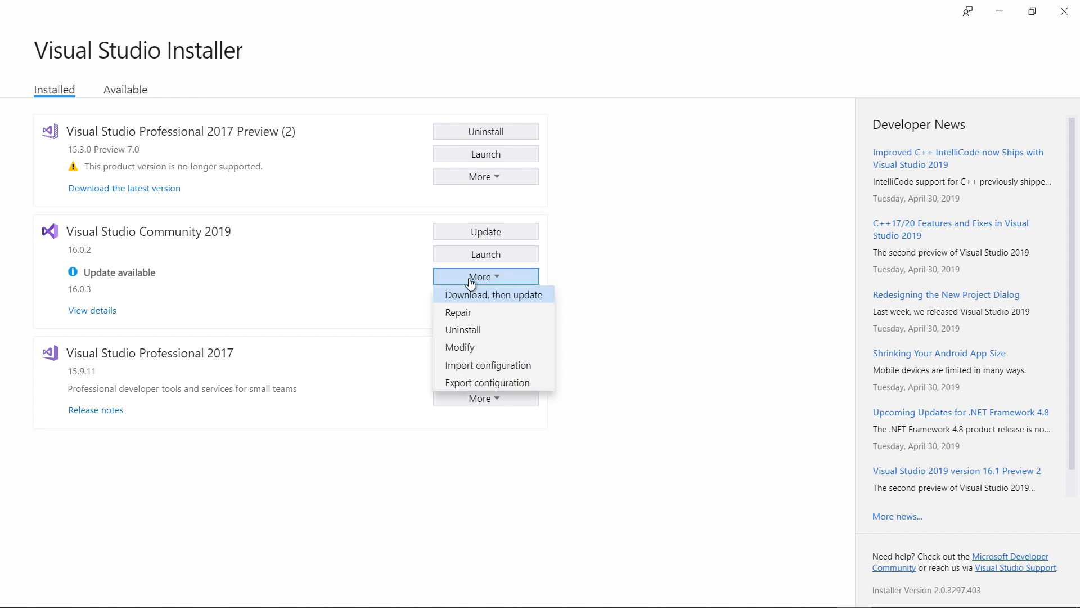
click(465, 347)
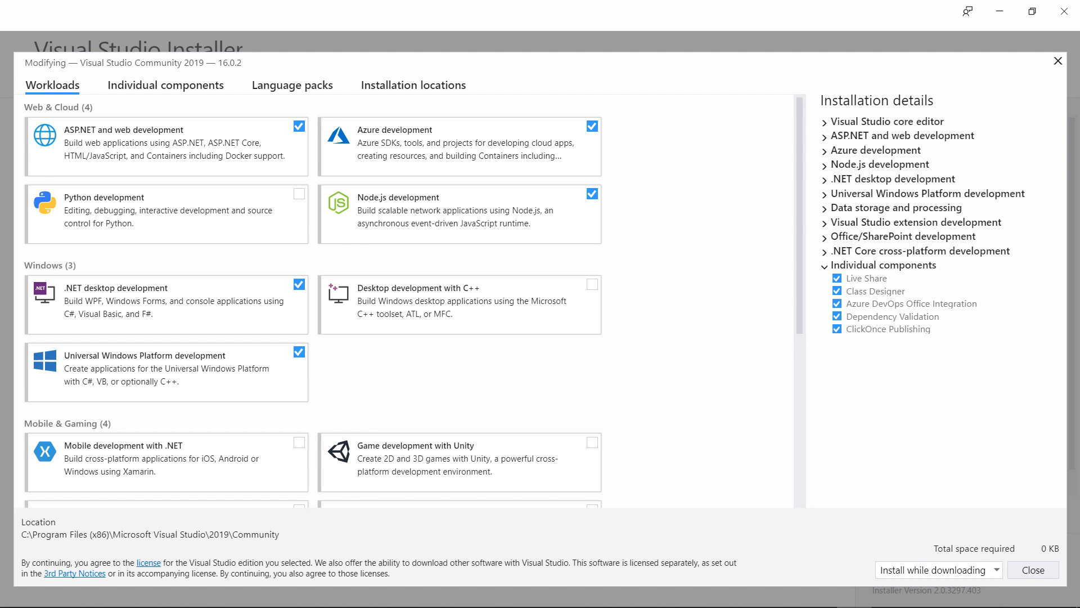
Add the Git for Windows and GitHub extension for Visual Studio components and apply the modification.
click(144, 92)
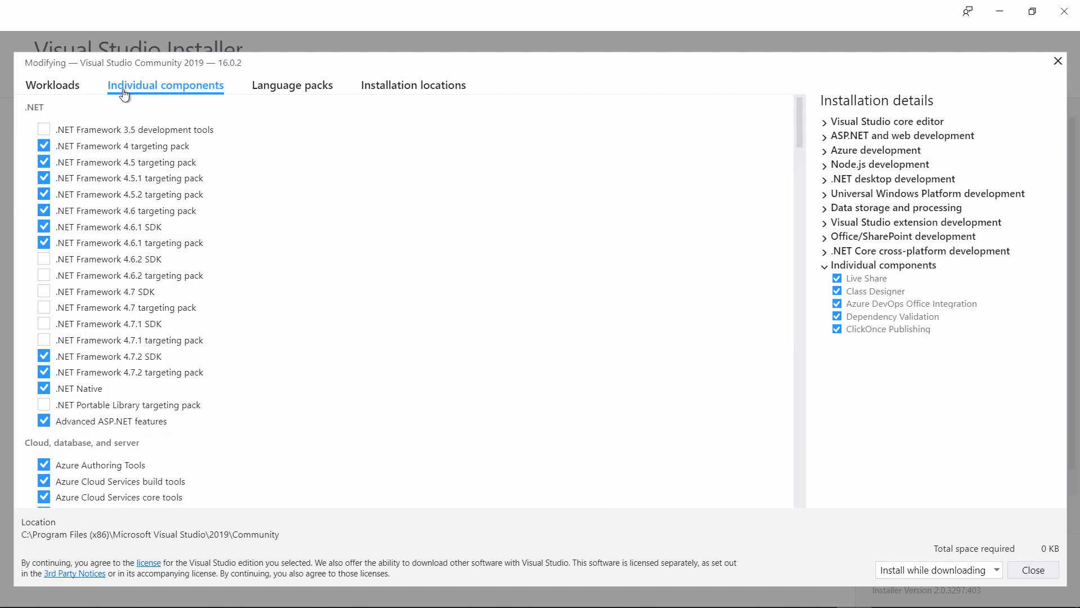
drag(797, 123, 792, 229)
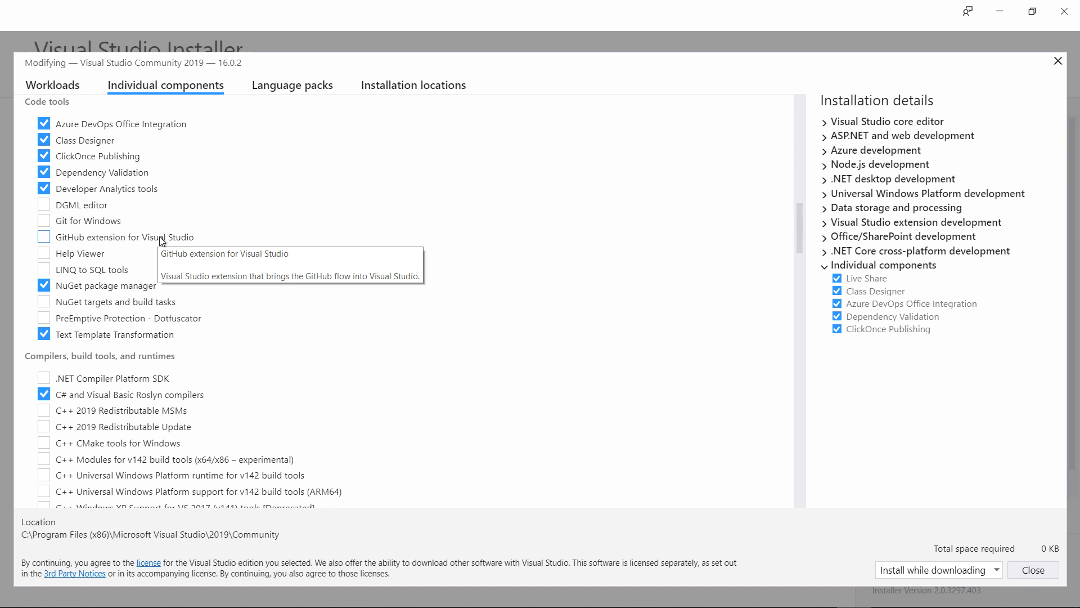
click(43, 221)
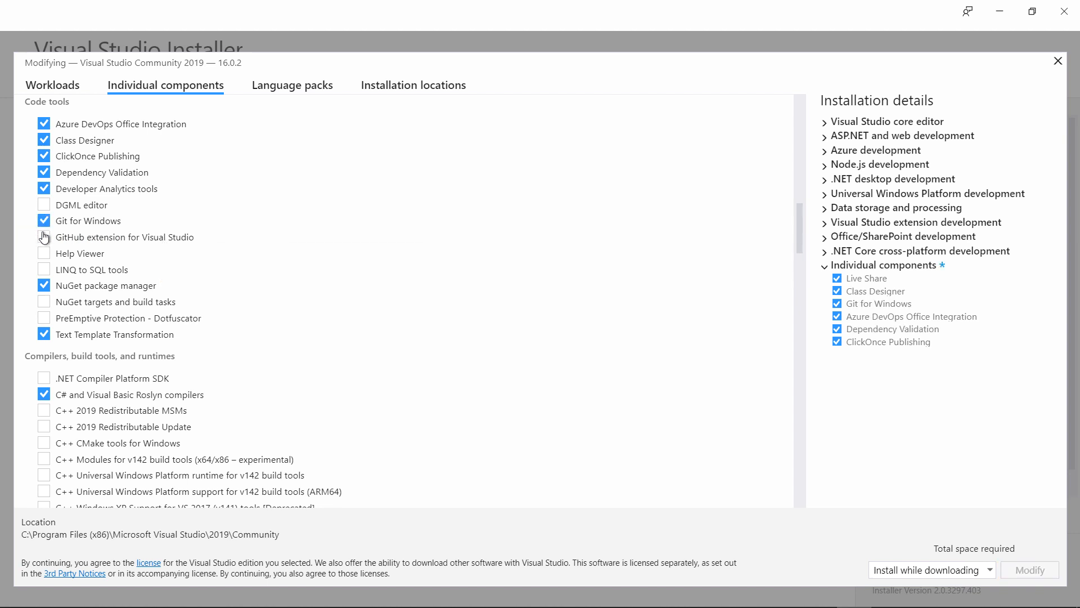
click(43, 237)
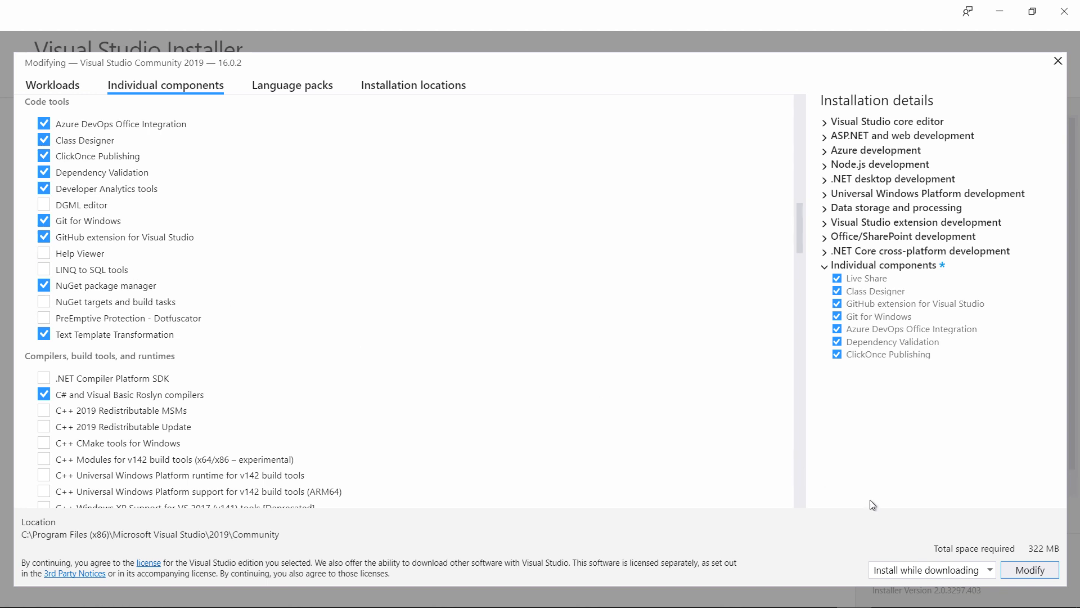
click(1019, 570)
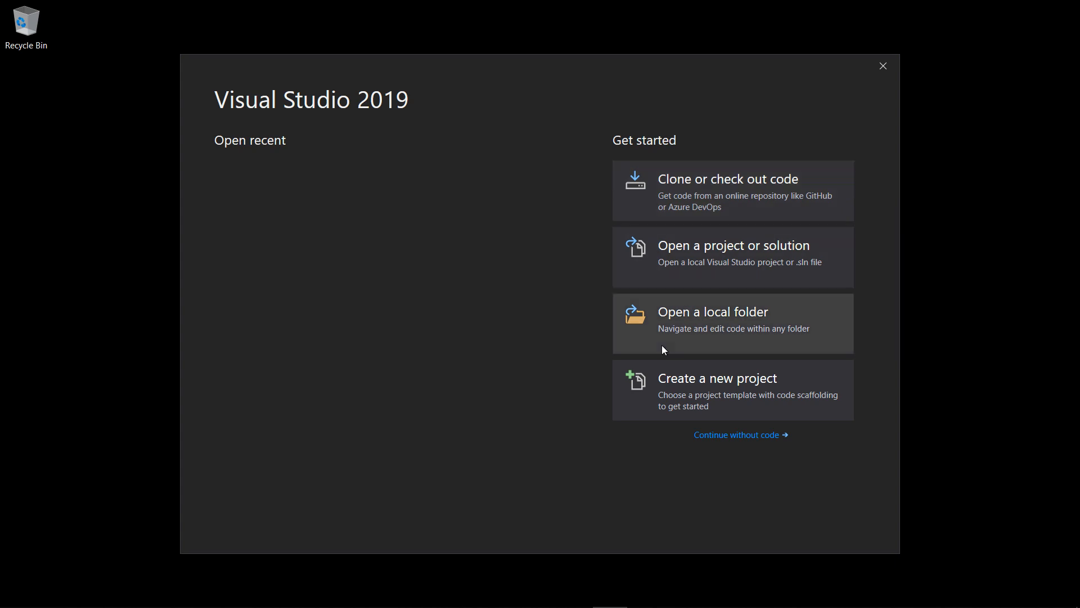
Continue without code and create WebApplication2 from the ASP.NET Core Web Application template in the default location.
click(715, 436)
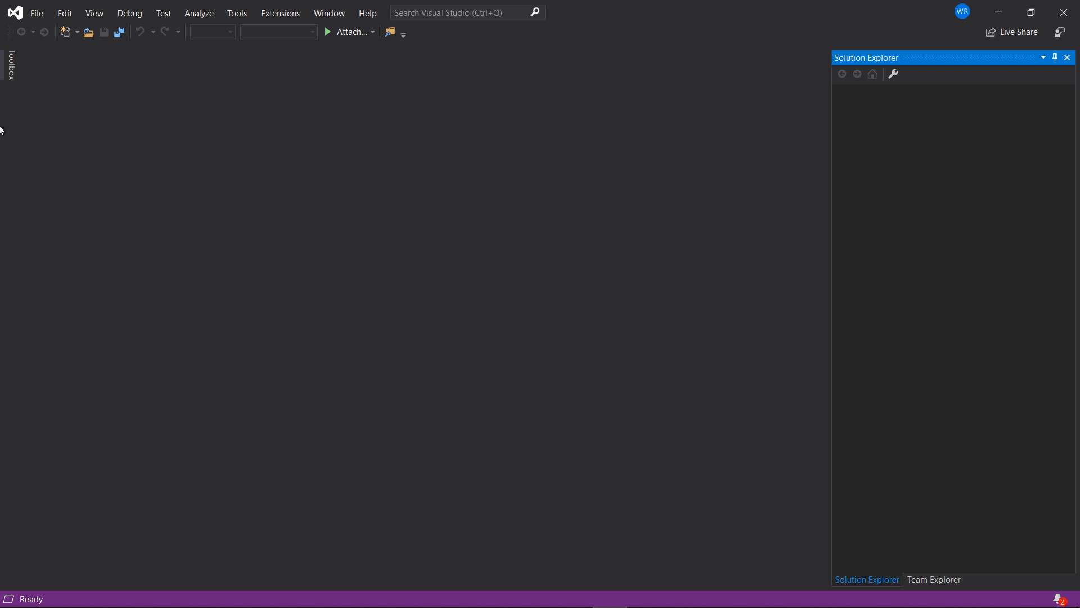
click(37, 13)
mouse_move(167, 29)
click(298, 30)
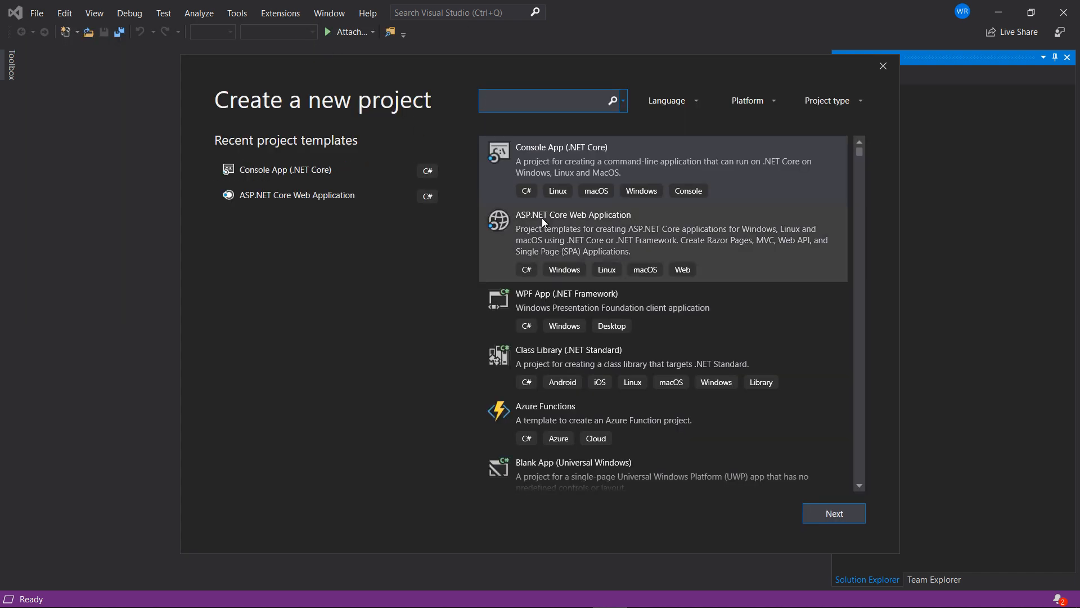
click(624, 226)
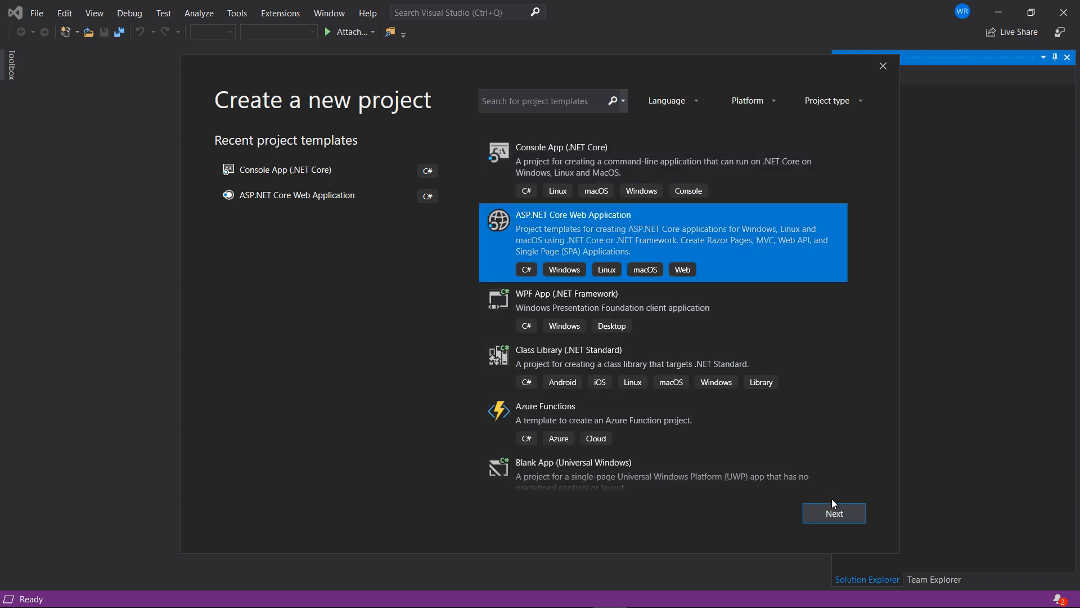
click(835, 514)
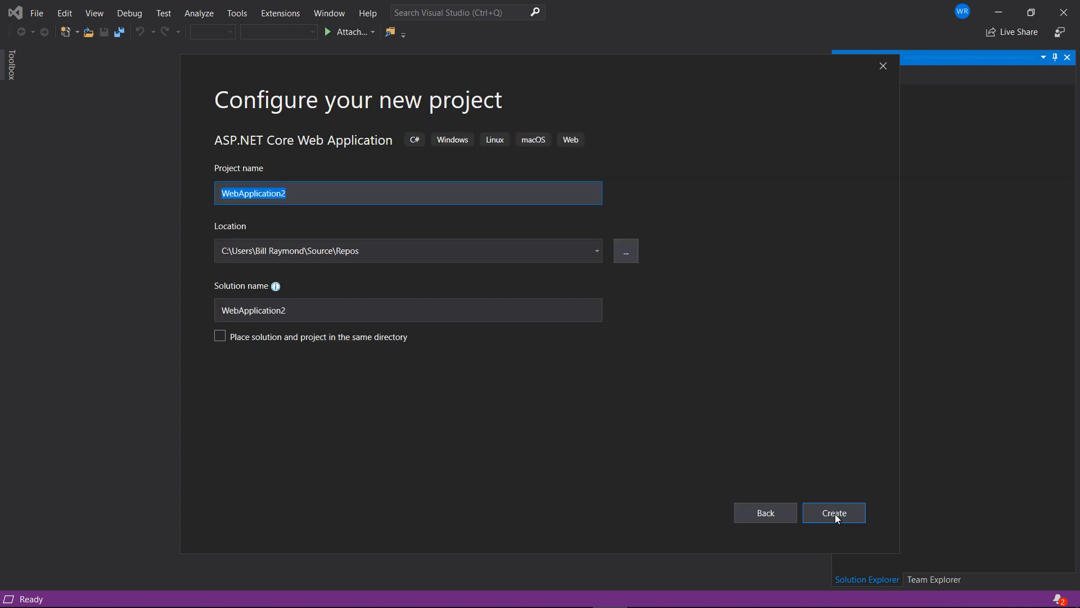
click(835, 514)
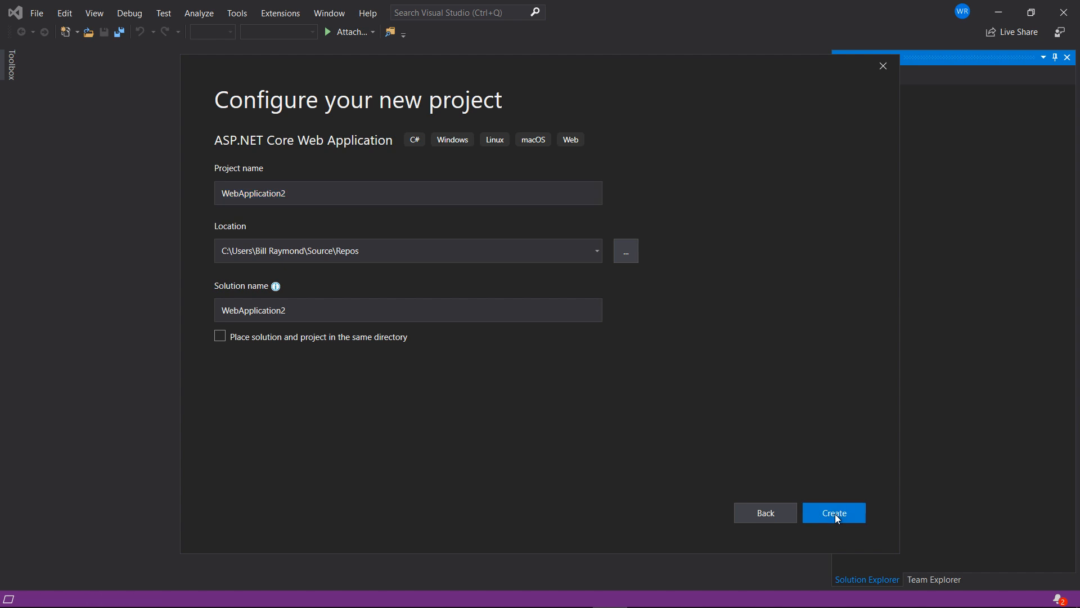
click(835, 514)
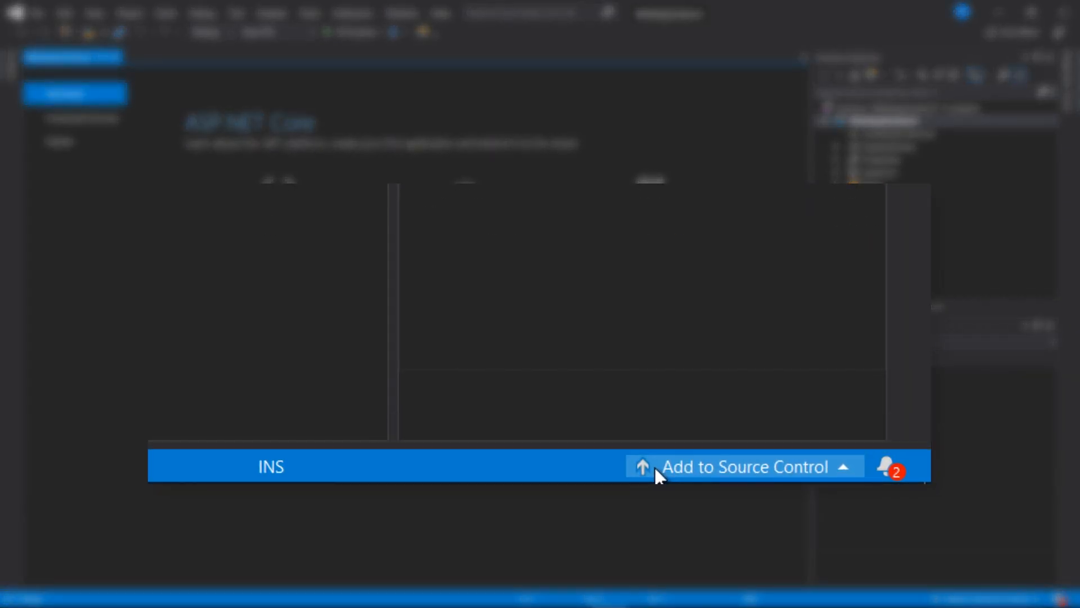
Add WebApplication2 to a local Git repository on master and show its push and publish options.
click(655, 468)
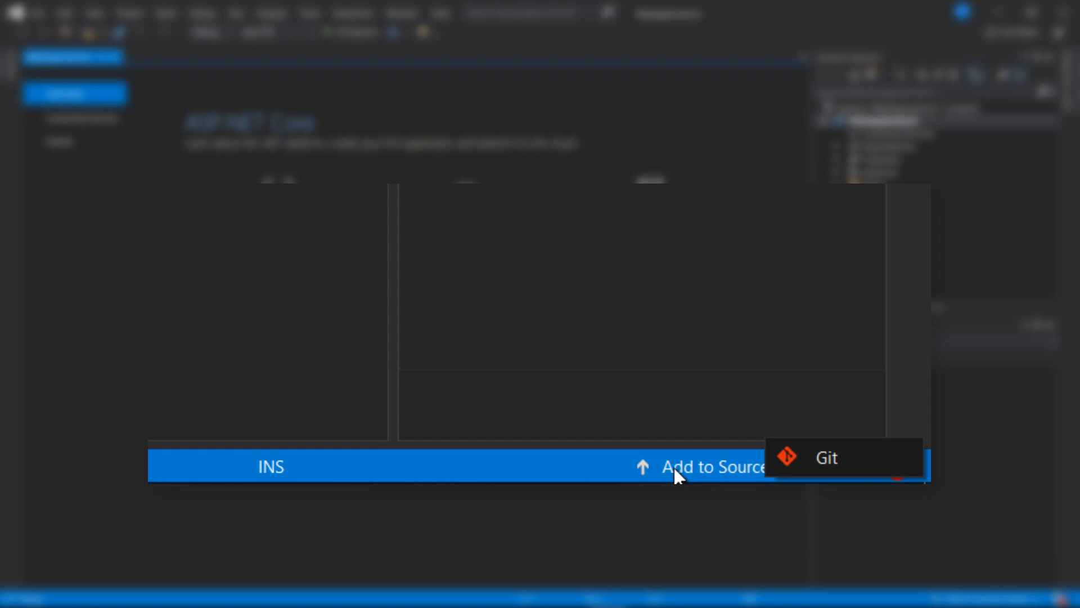
click(811, 456)
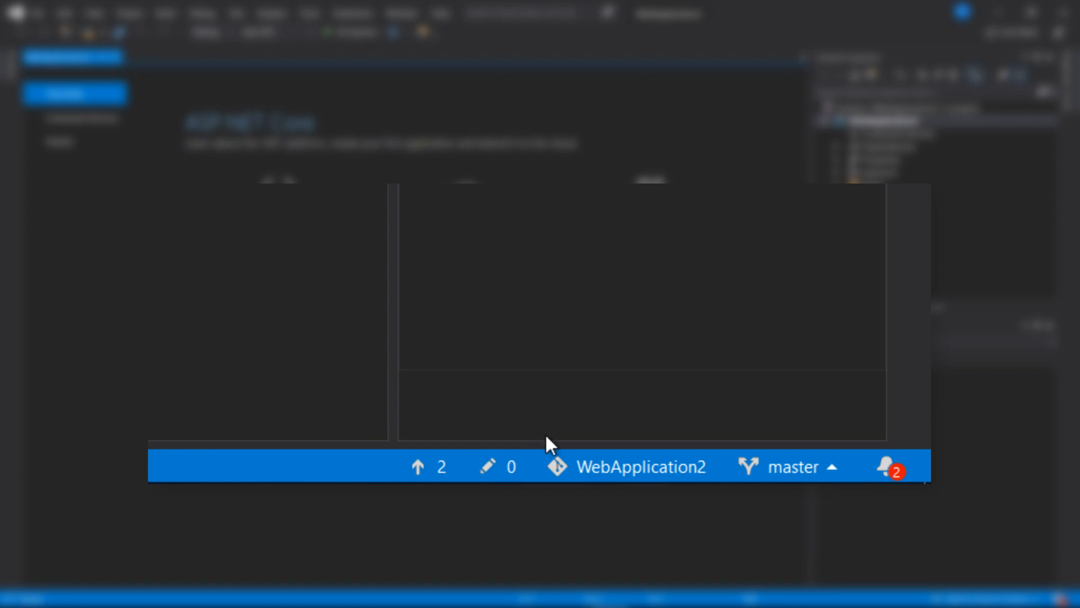
click(788, 467)
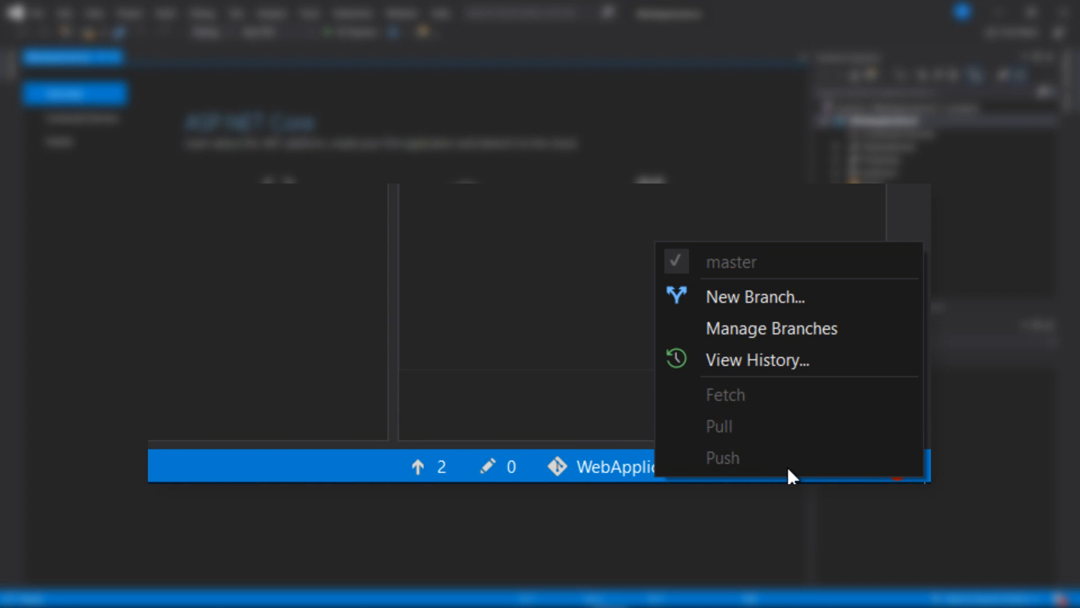
click(571, 427)
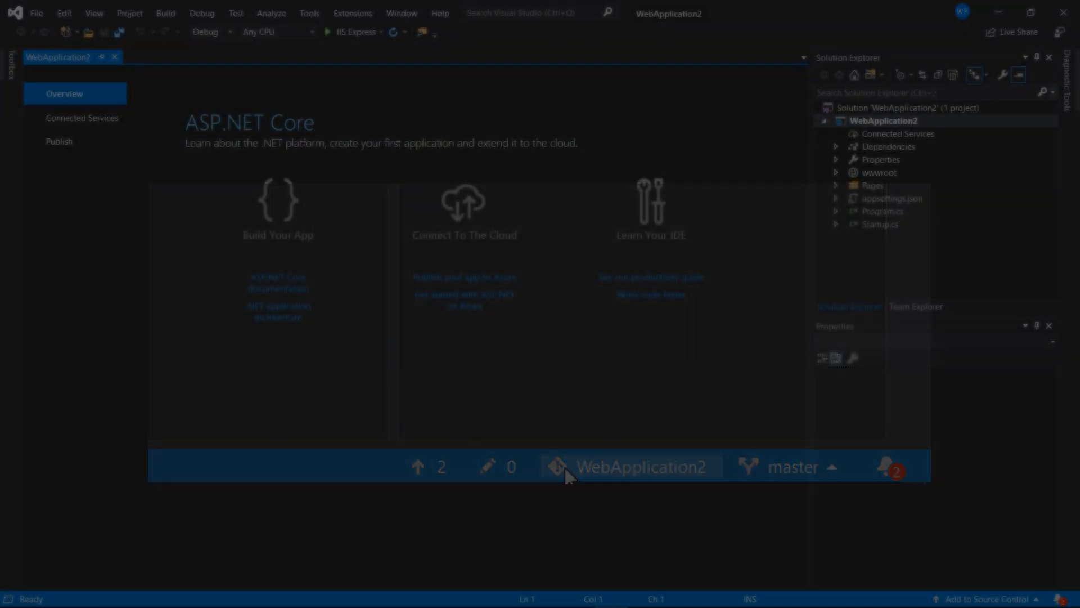
click(896, 600)
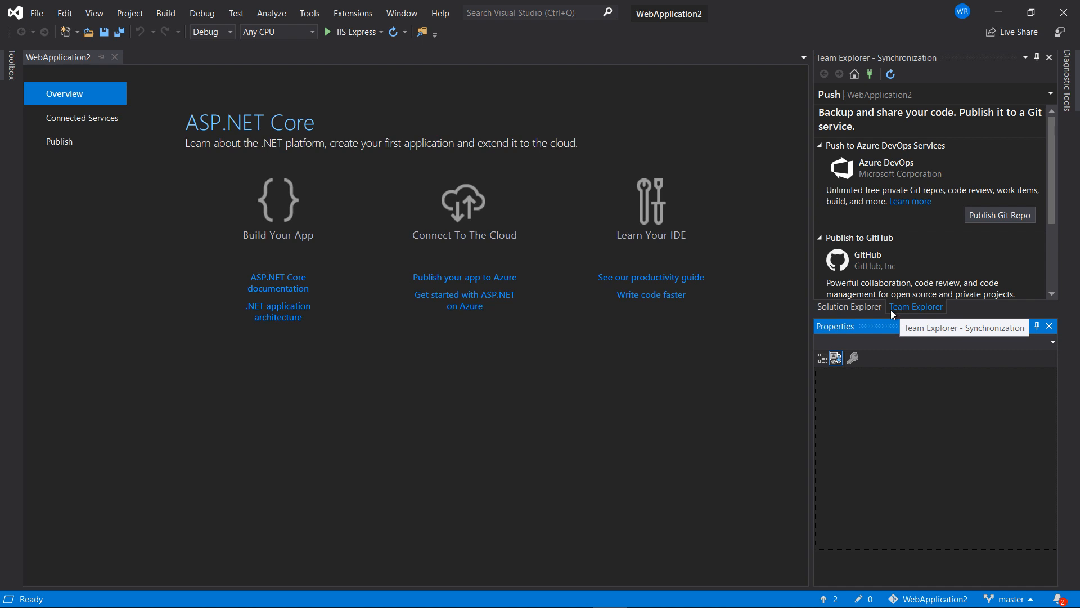
Return to Solution Explorer and select the WebApplication2 solution node.
mouse_move(1053, 191)
mouse_down()
mouse_move(1054, 266)
mouse_move(1055, 176)
mouse_up()
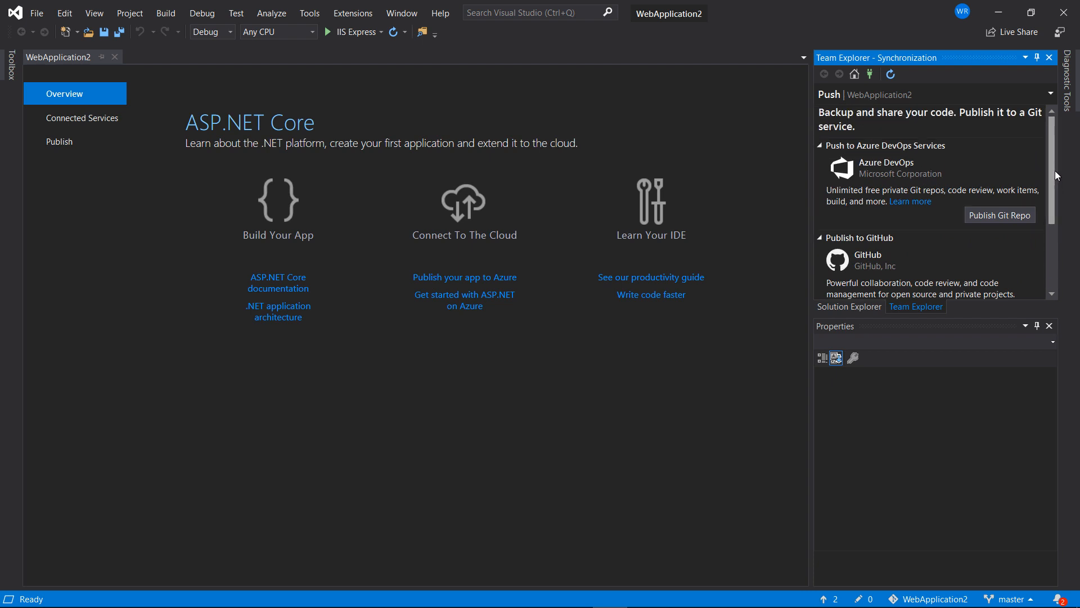
click(859, 306)
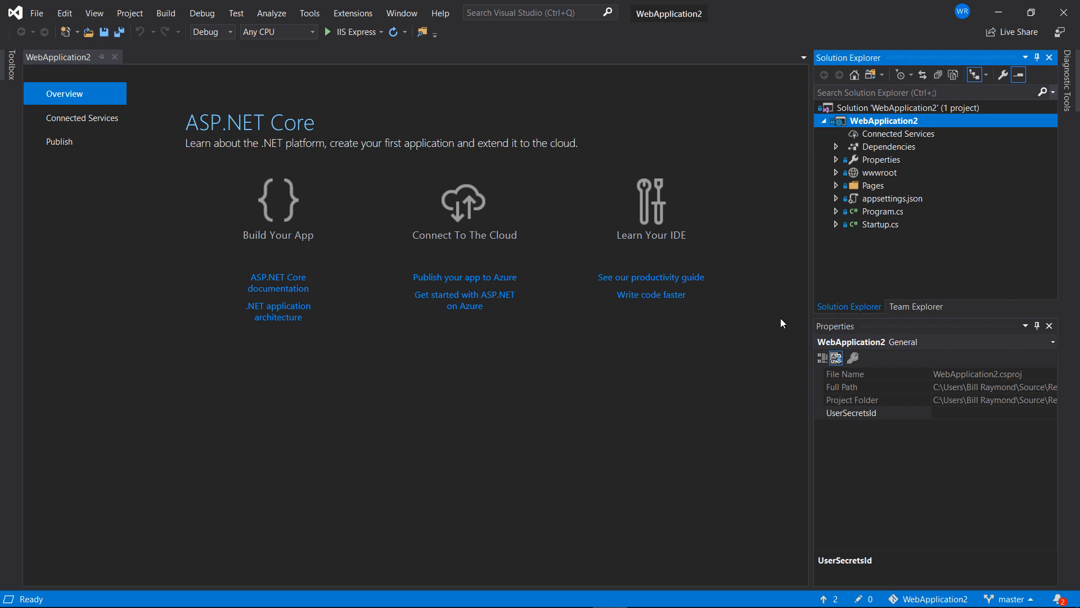
key(Up)
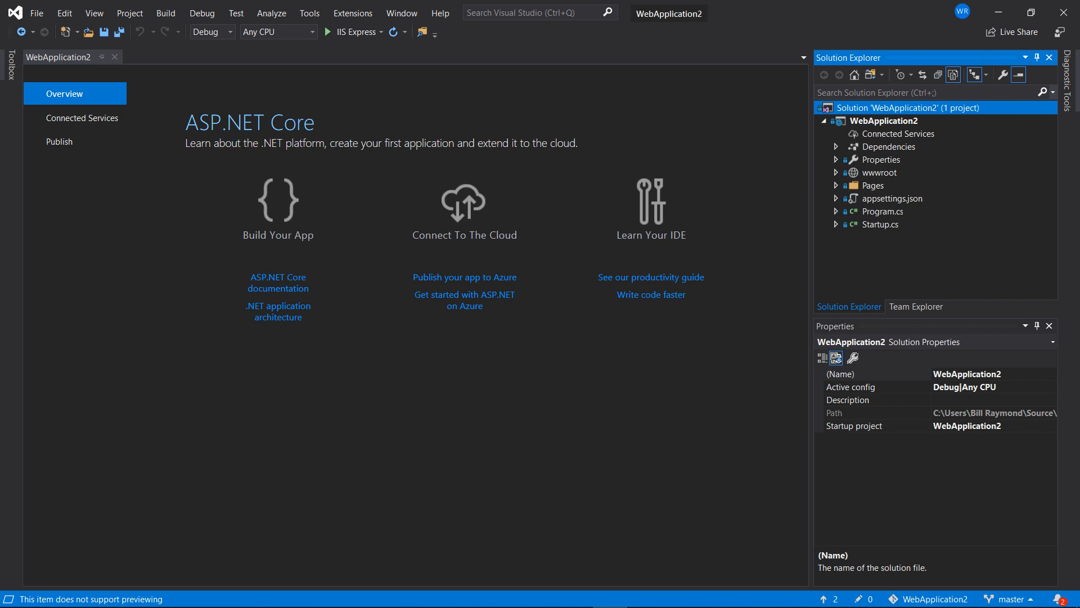
click(105, 17)
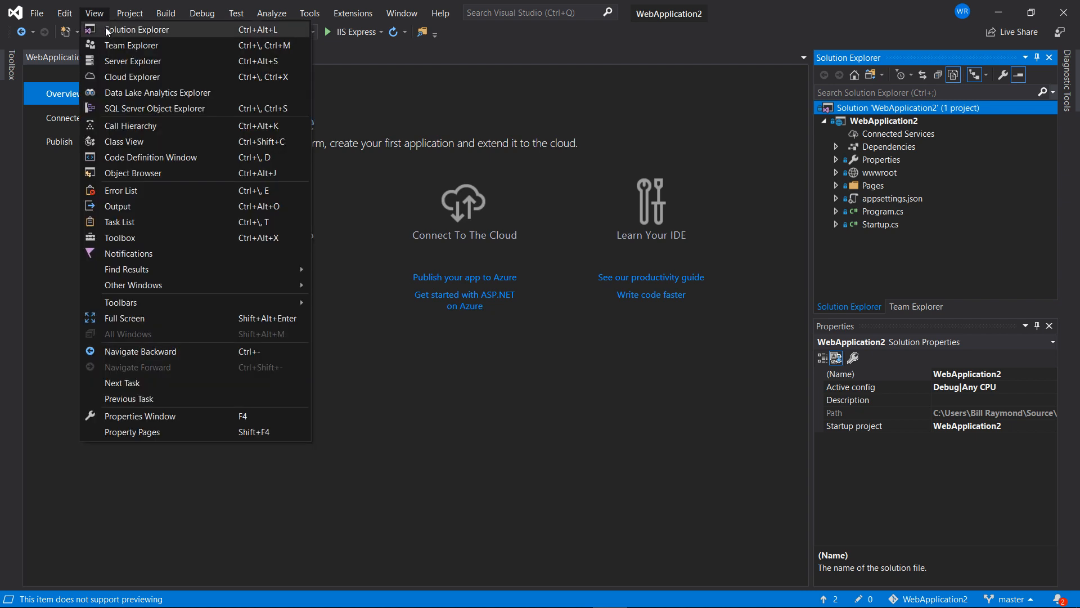
click(106, 30)
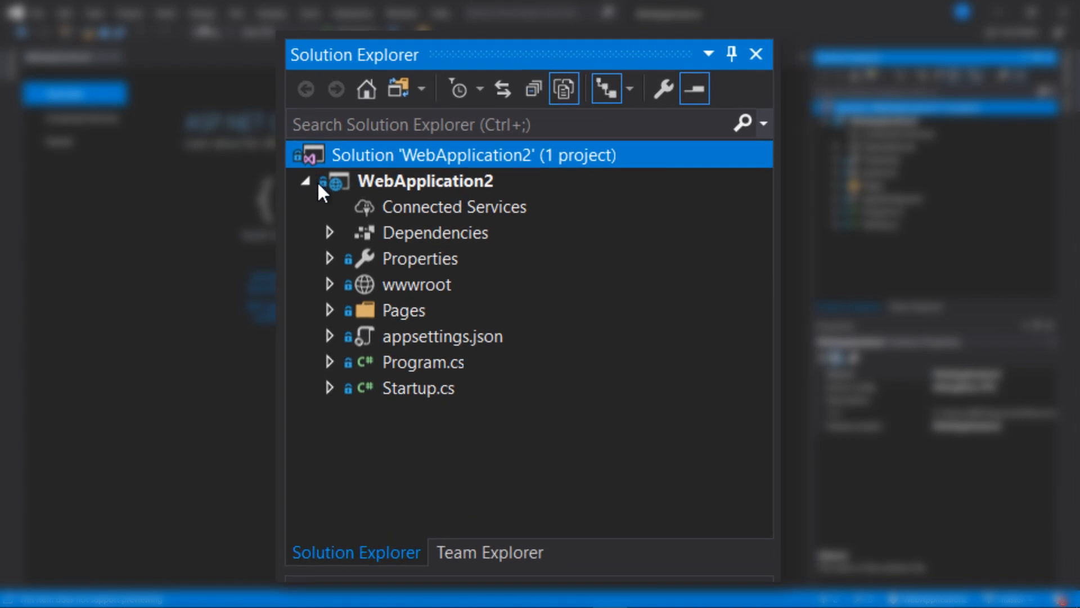
mouse_move(349, 258)
click(331, 285)
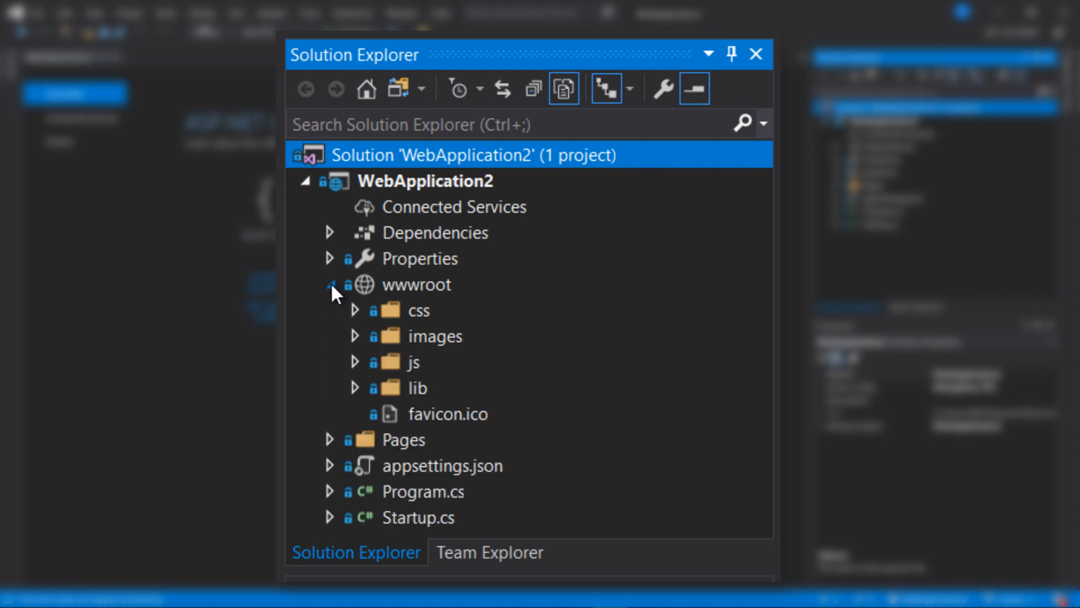
click(348, 305)
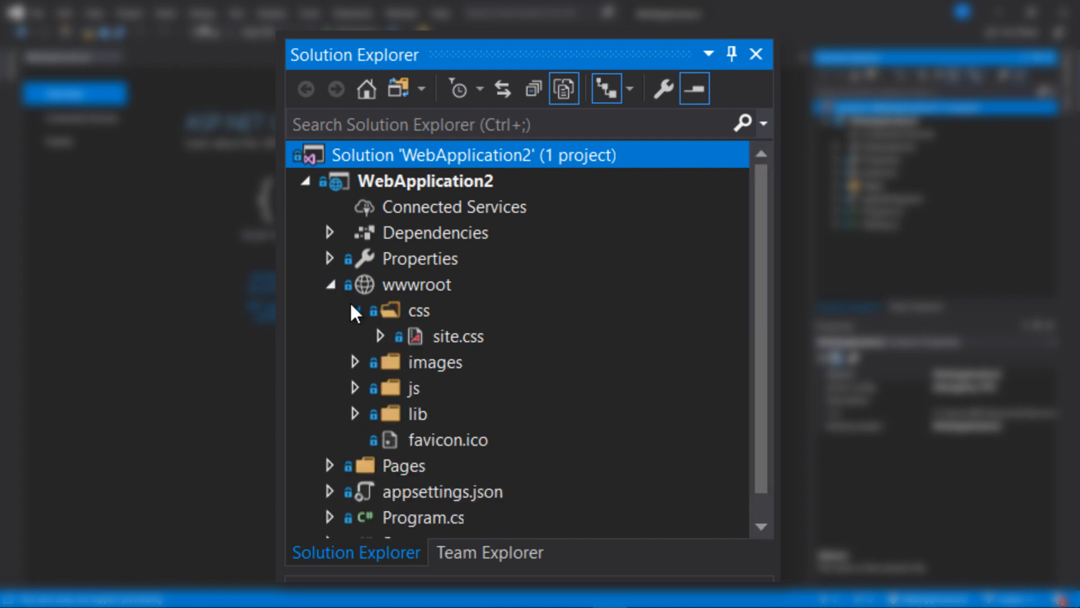
mouse_move(400, 340)
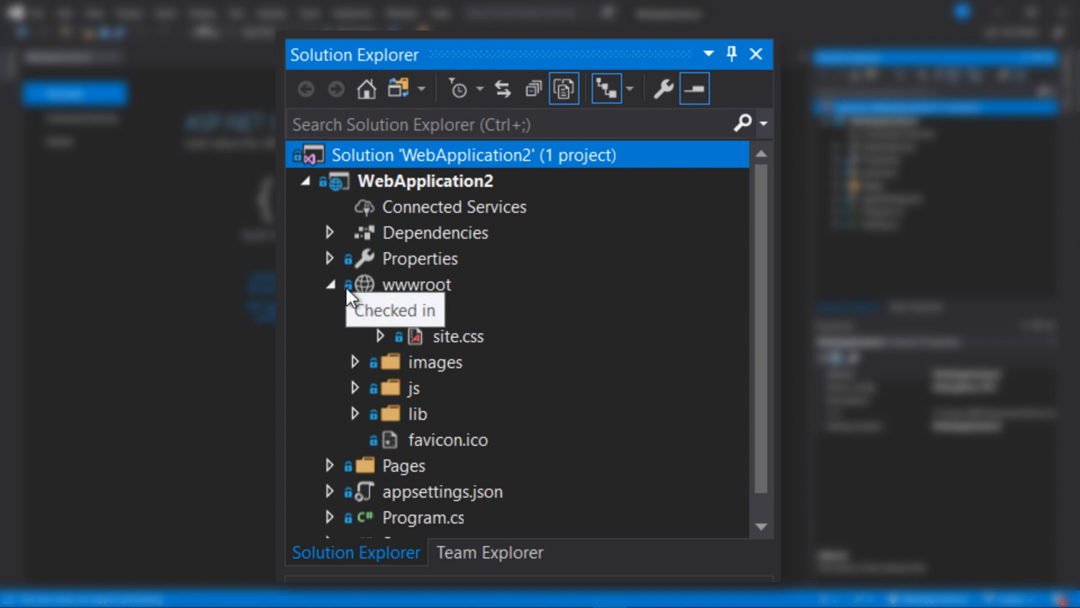
click(329, 283)
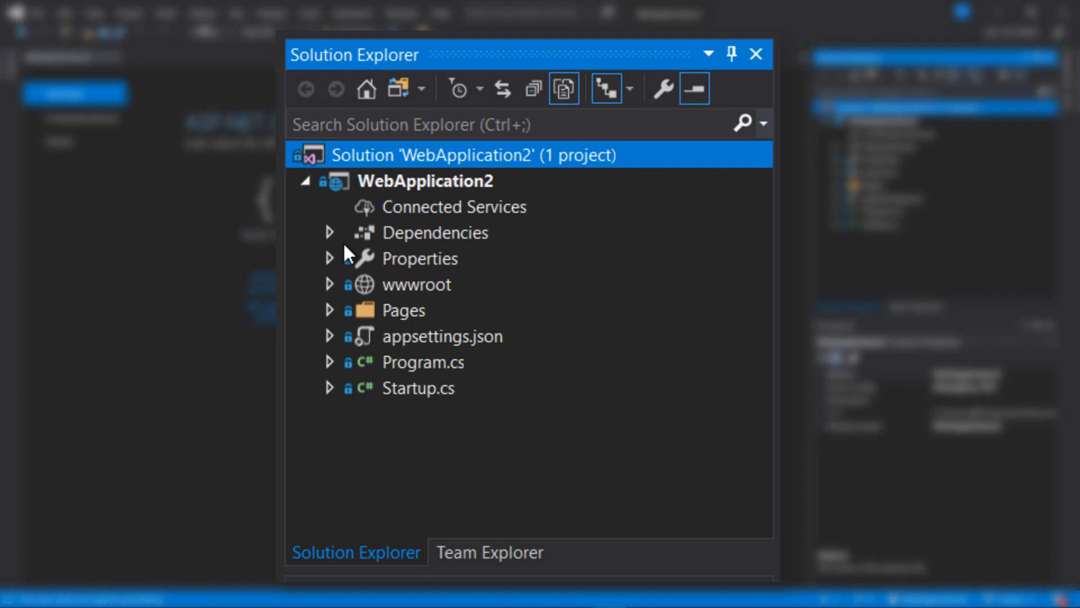
Open .gitattributes and .gitignore from Folder View, then switch back to the Solution view.
click(397, 89)
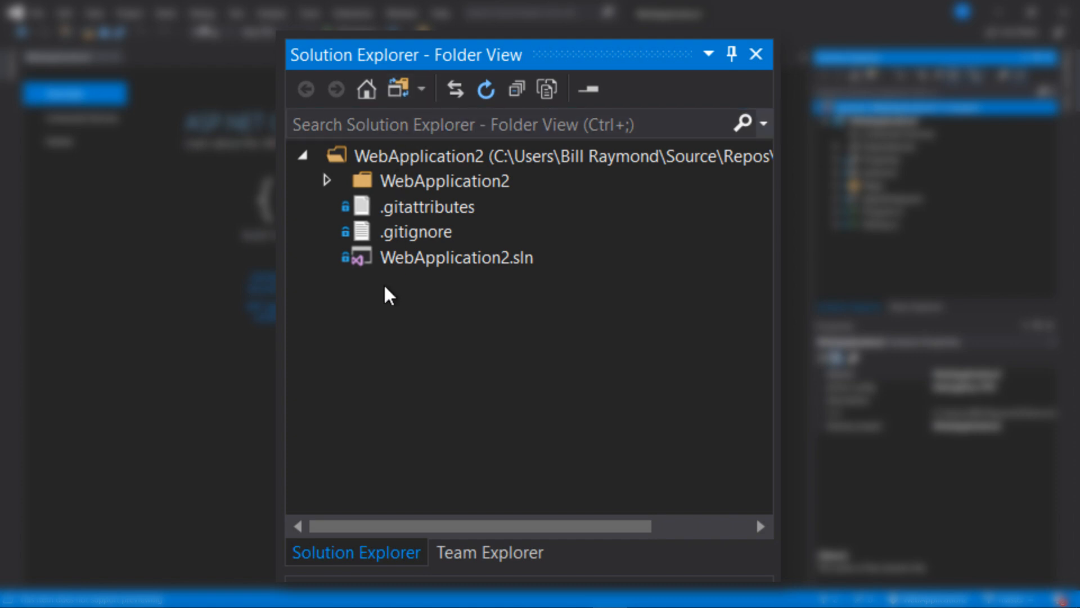
double_click(418, 205)
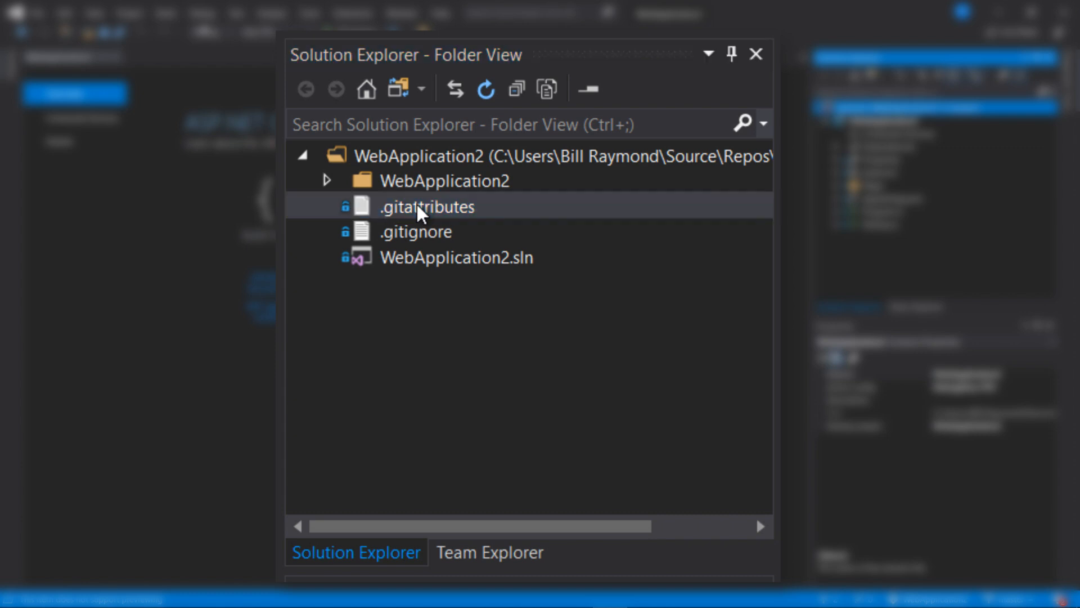
double_click(405, 241)
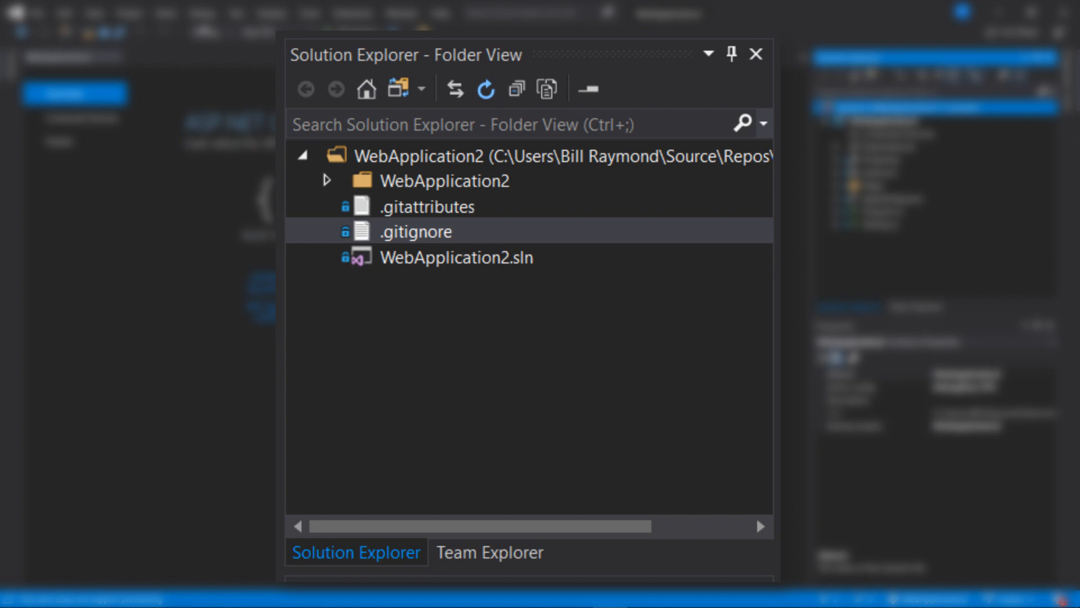
click(397, 89)
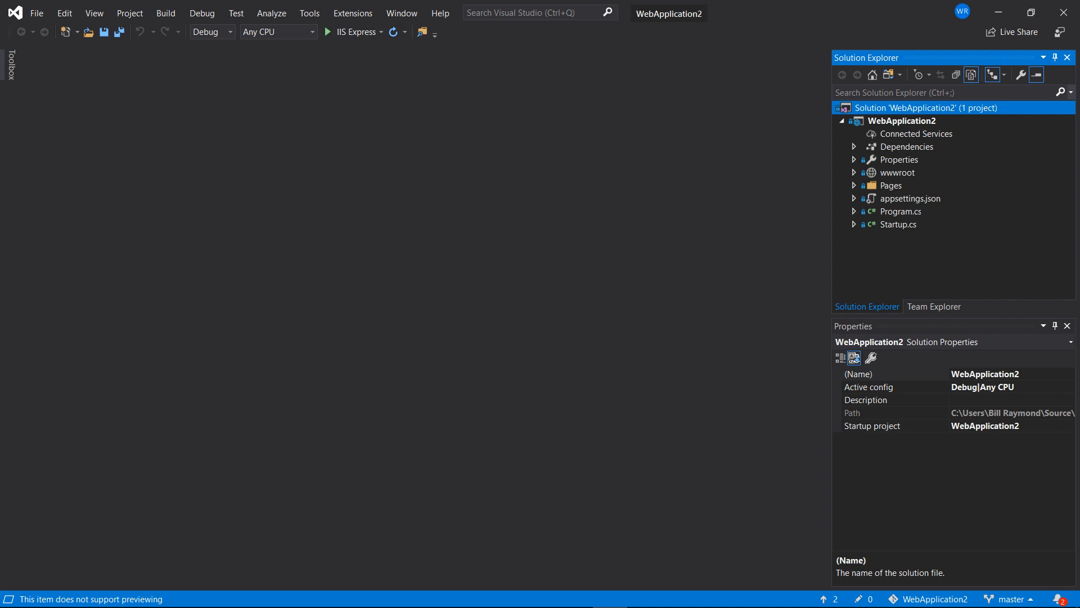
Open Team Explorer, connect the GitHub account through Manage Connections, and go back to Home.
click(94, 13)
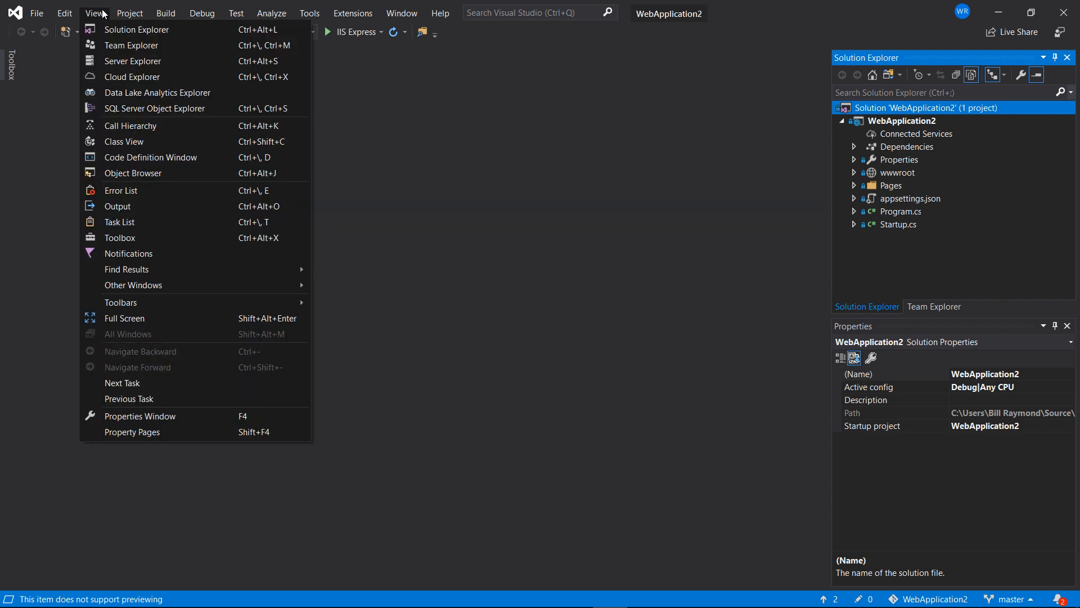
click(109, 44)
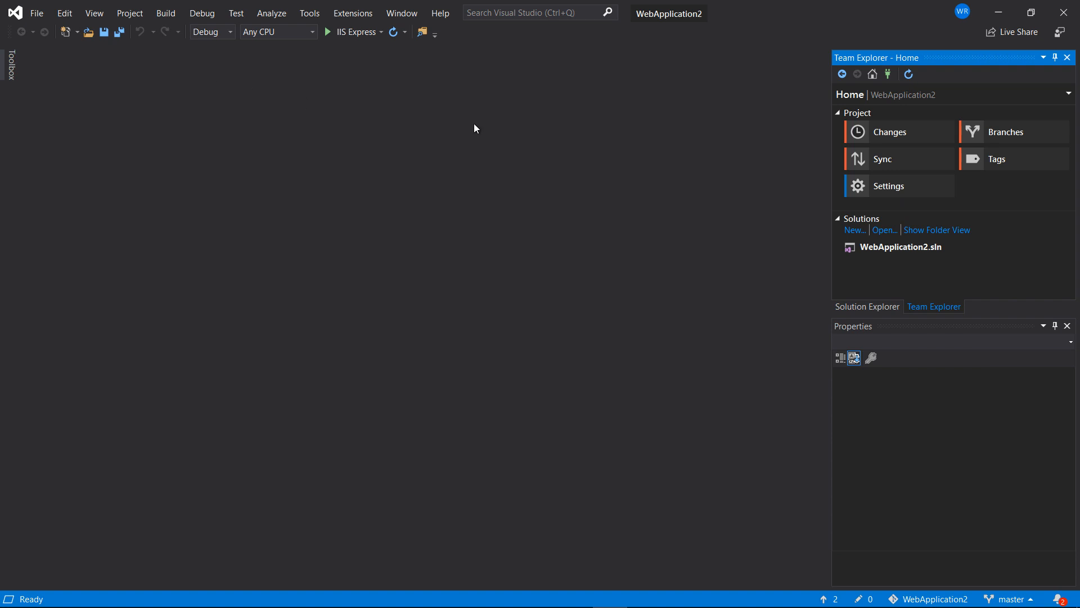
click(890, 77)
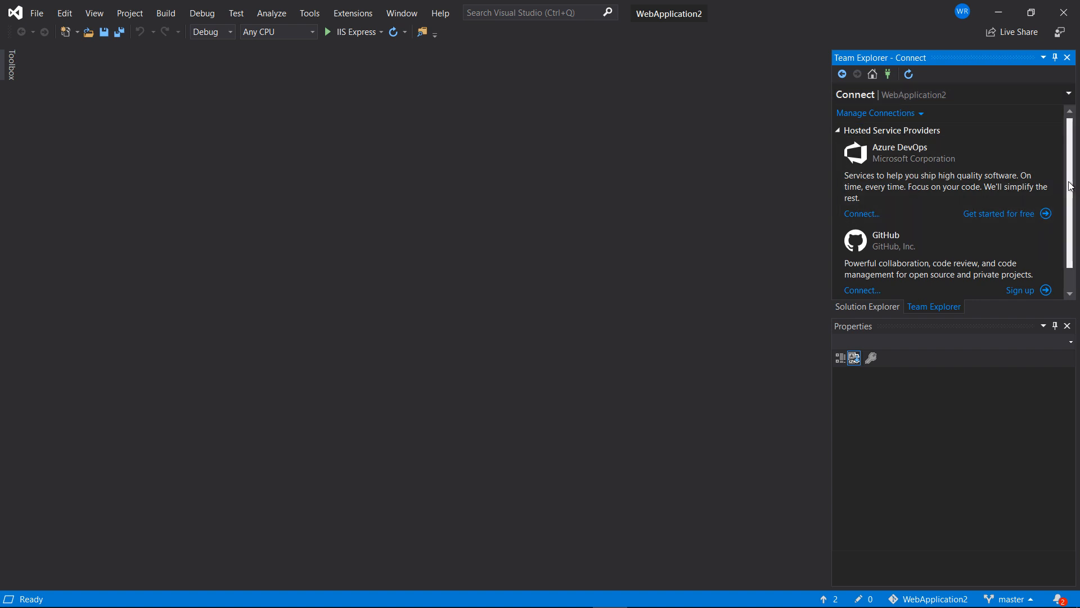
scroll(1073, 219, down, 1)
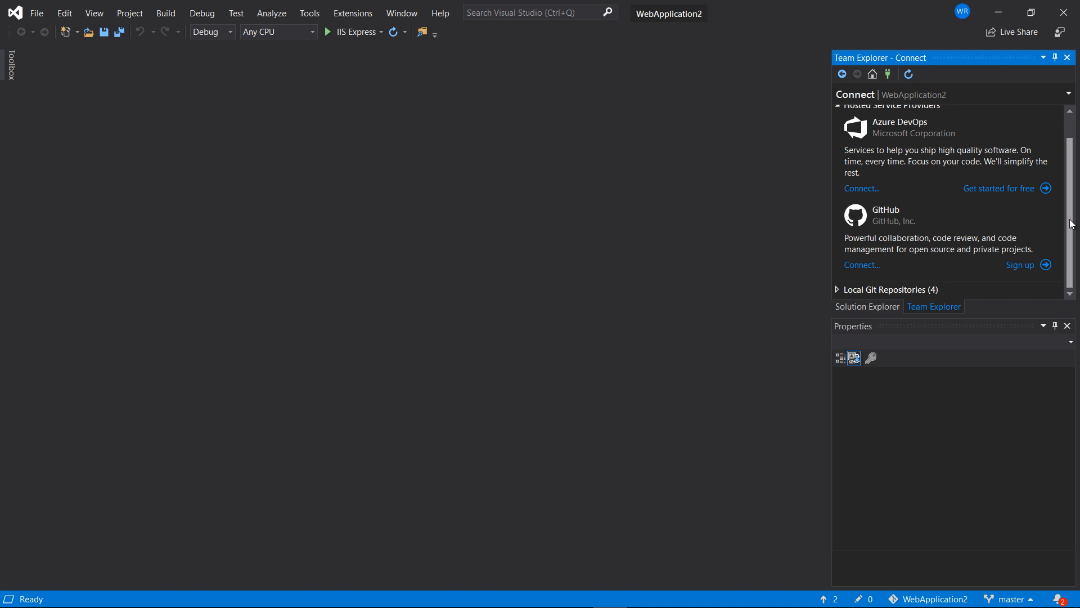
click(853, 268)
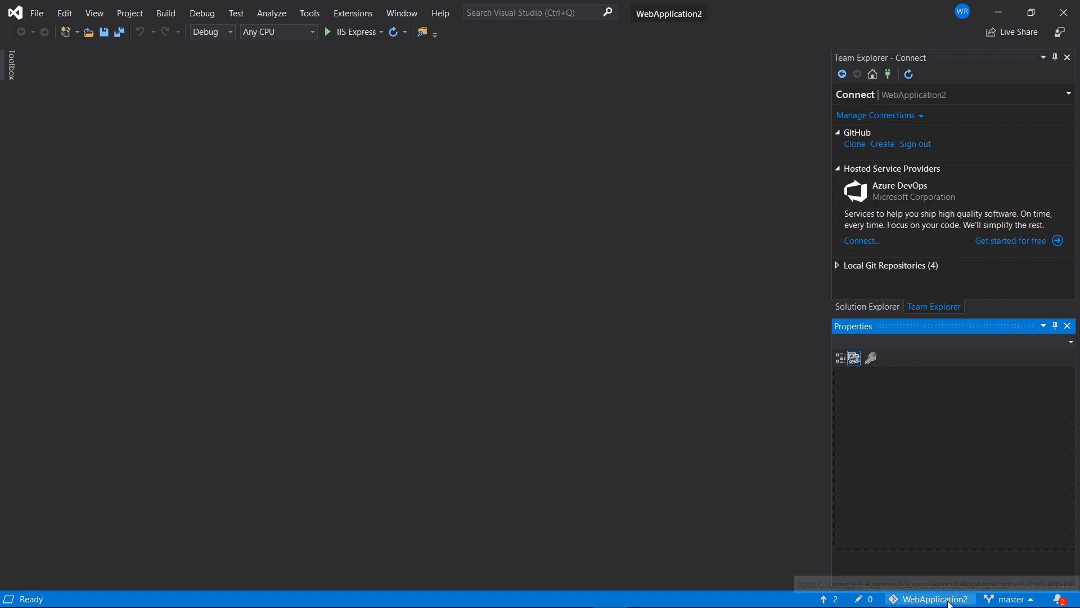
click(910, 601)
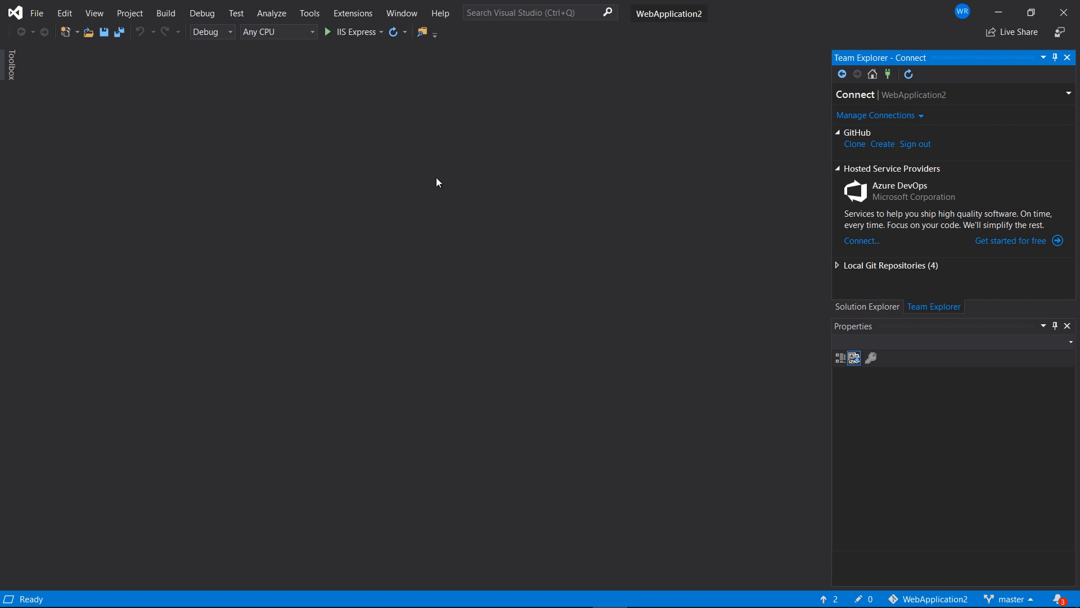
click(872, 75)
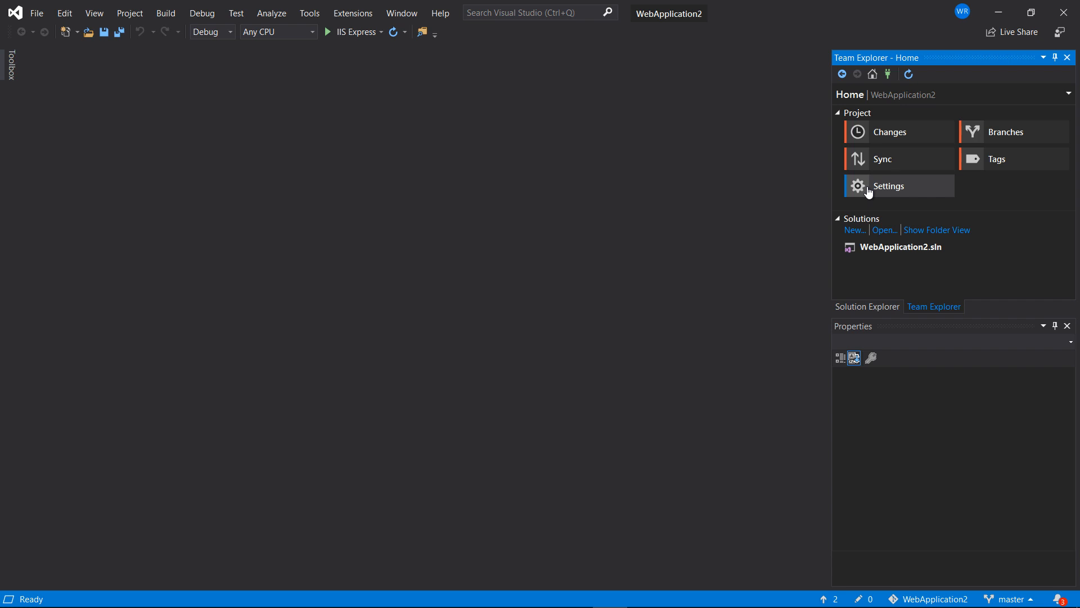
Open the Sync page and choose Publish to GitHub.
click(882, 159)
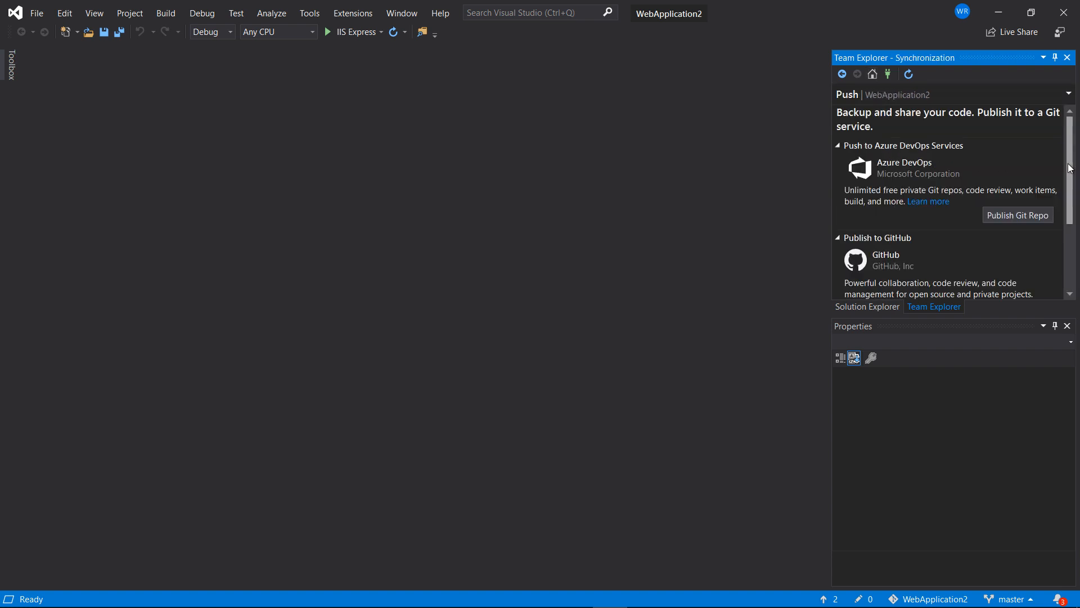
drag(1070, 168, 1070, 235)
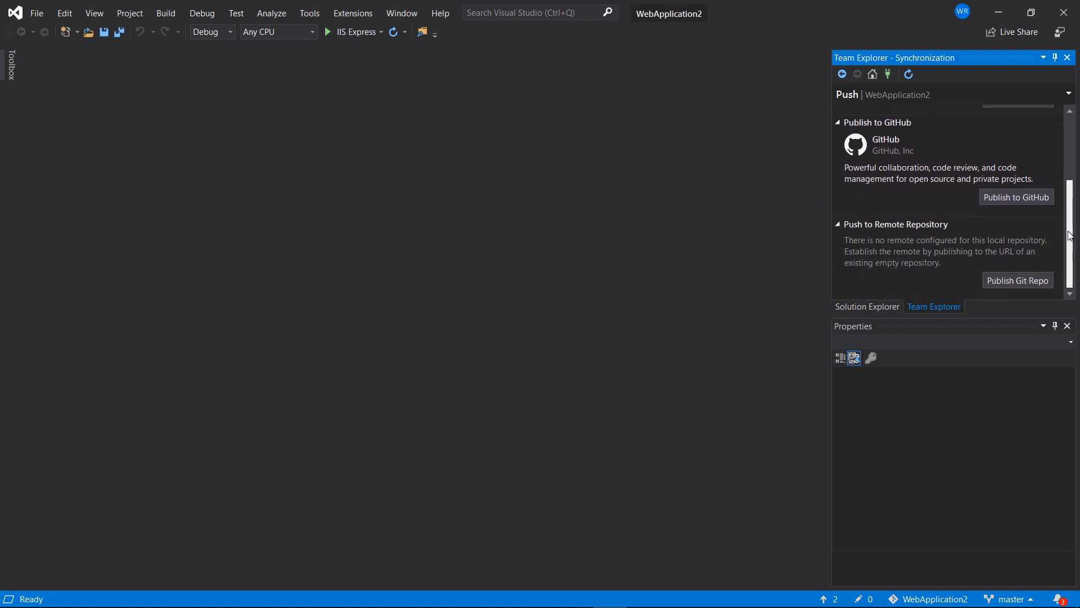
click(1007, 200)
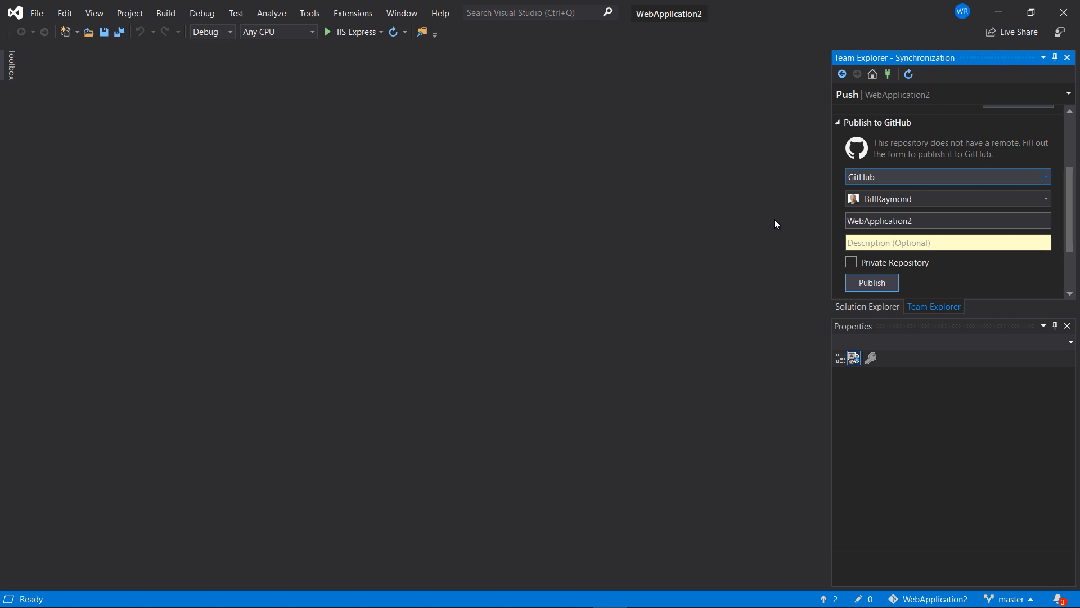
Publish as a public repository described "VS integration with GitHub.", then reopen Sync.
click(876, 242)
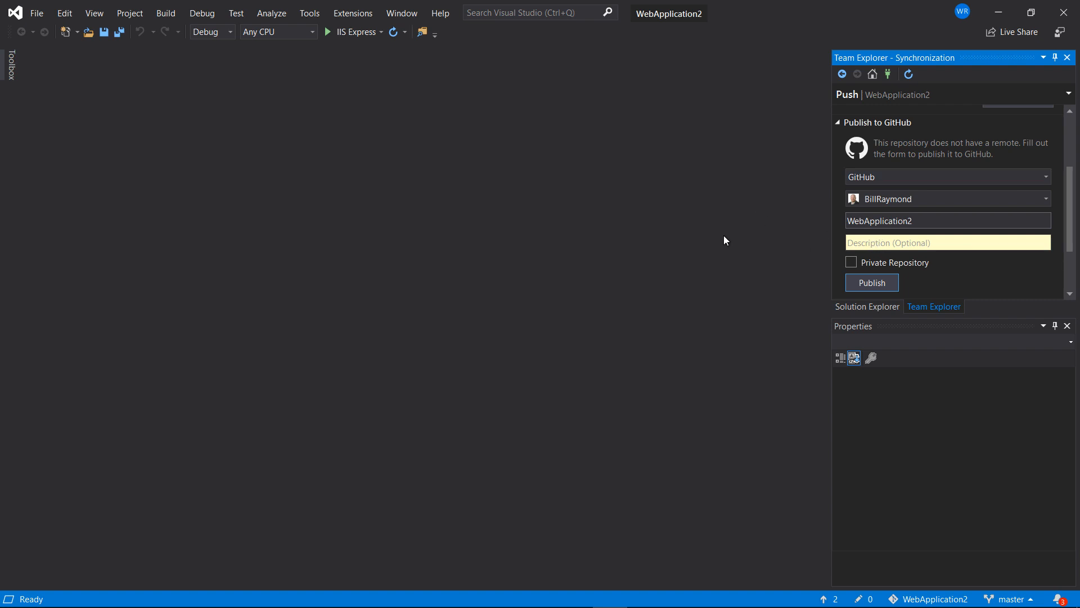
text(VS intg)
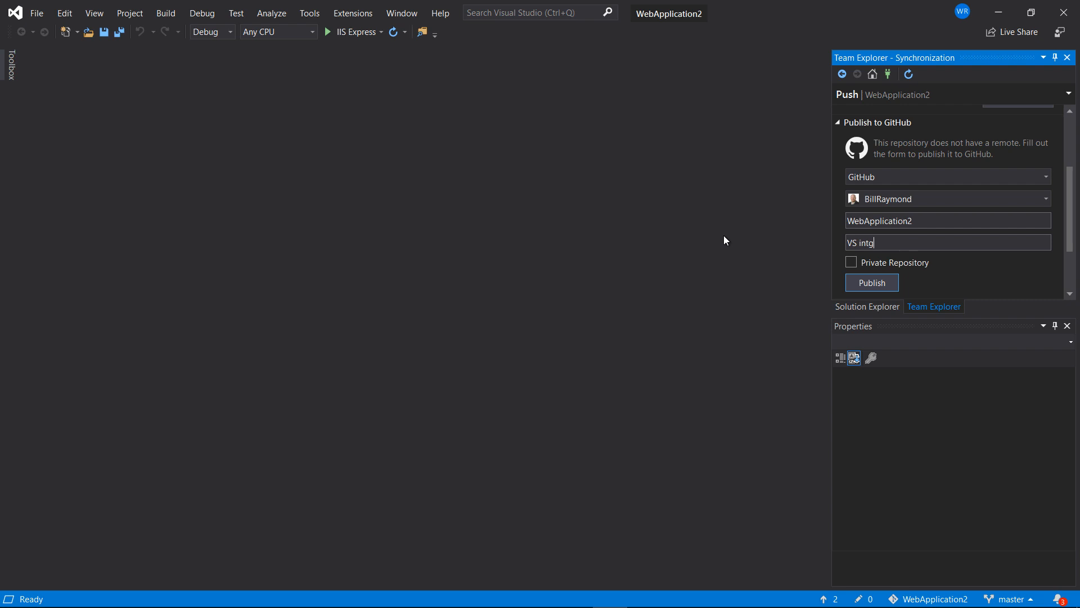
key(BackSpace)
text(egration with Gith)
key(BackSpace)
text(Hub.)
click(859, 286)
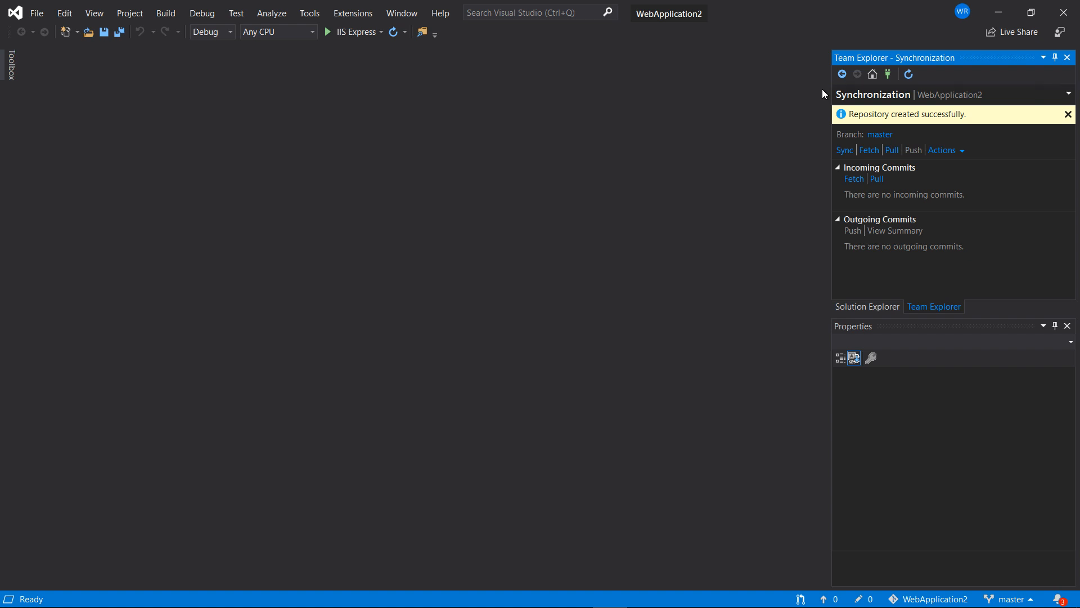
click(872, 74)
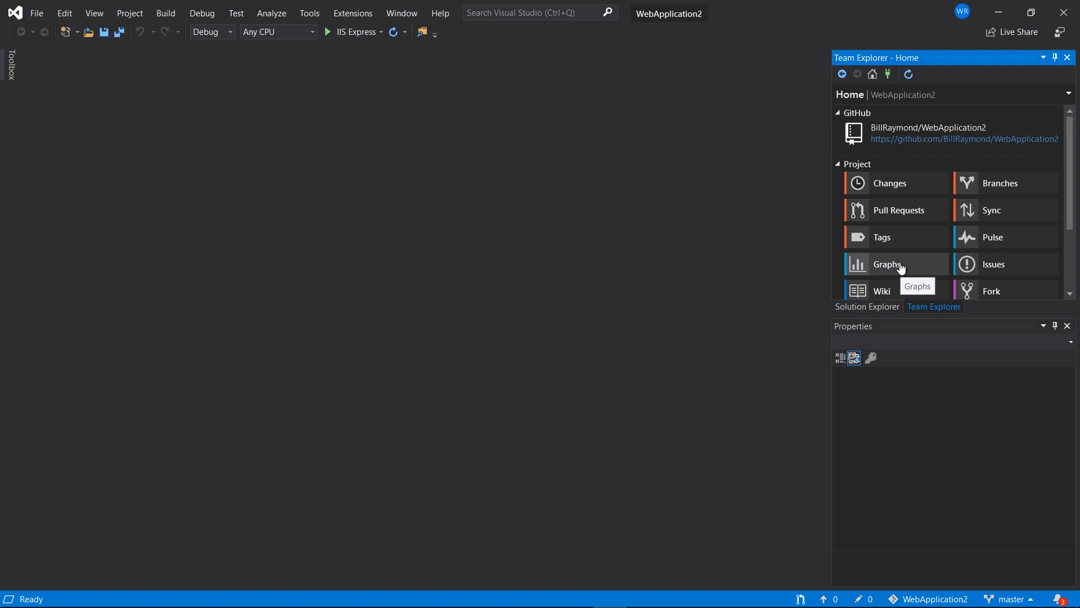
click(961, 214)
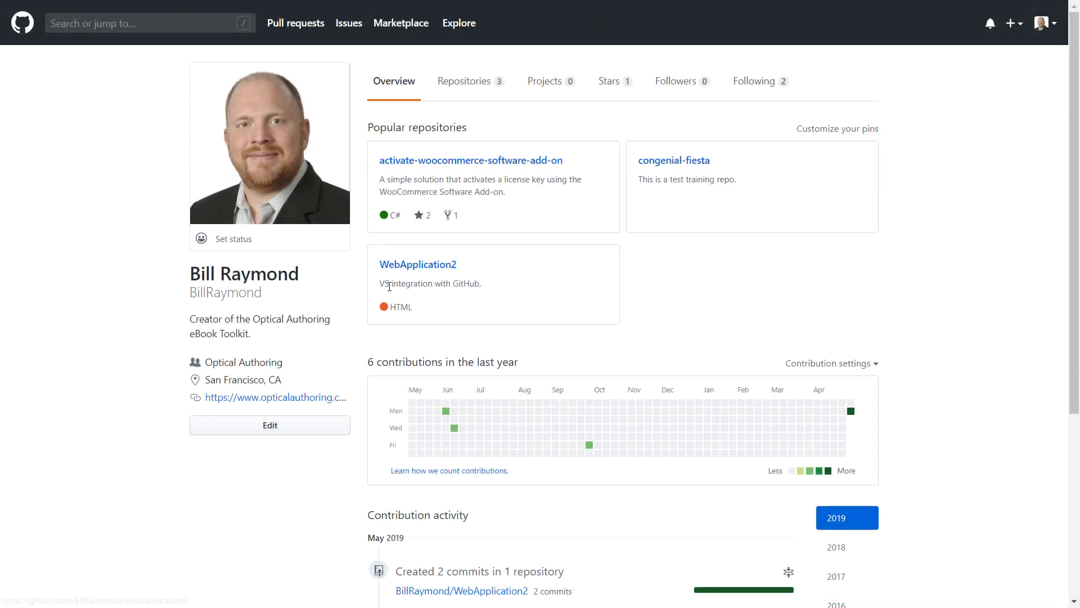
Browse the WebApplication2 repository on GitHub into its WebApplication2 folder and then Pages.
click(427, 268)
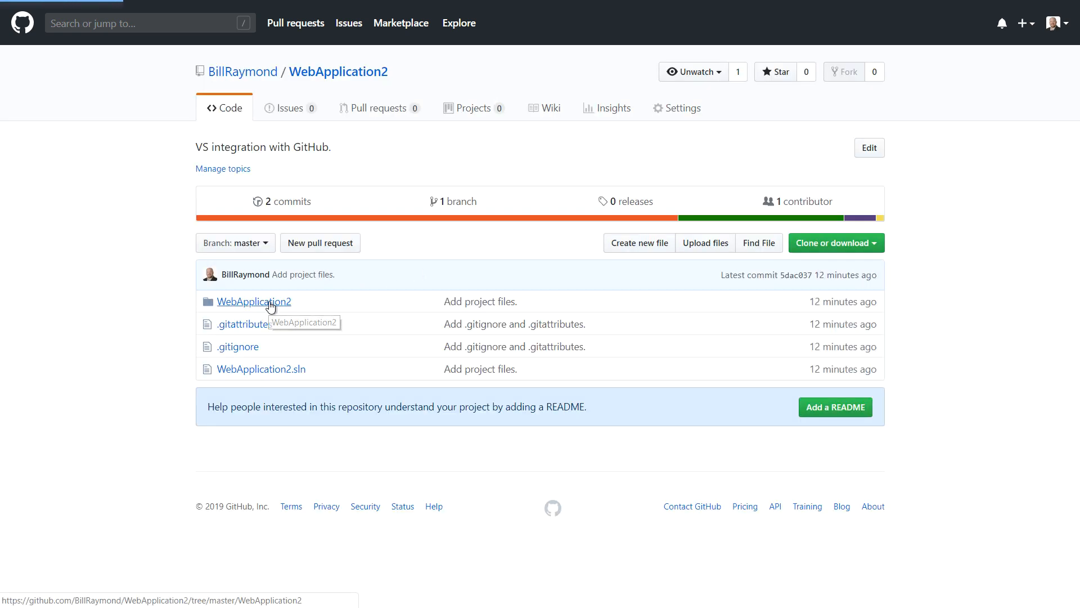
click(270, 302)
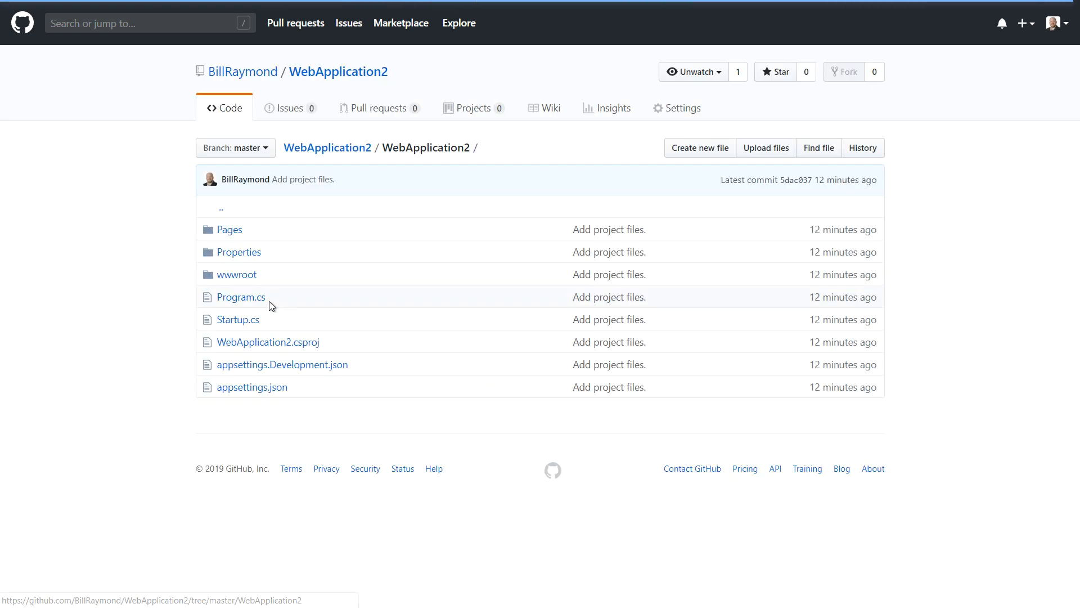
click(231, 231)
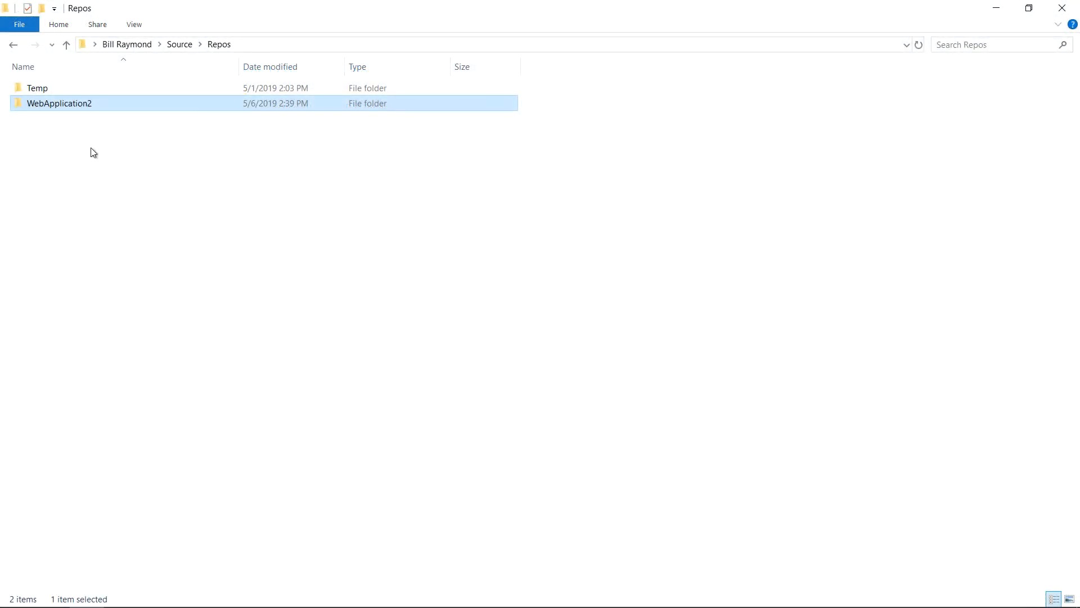
Delete the WebApplication2 folder from Repos in File Explorer.
mouse_move(86, 111)
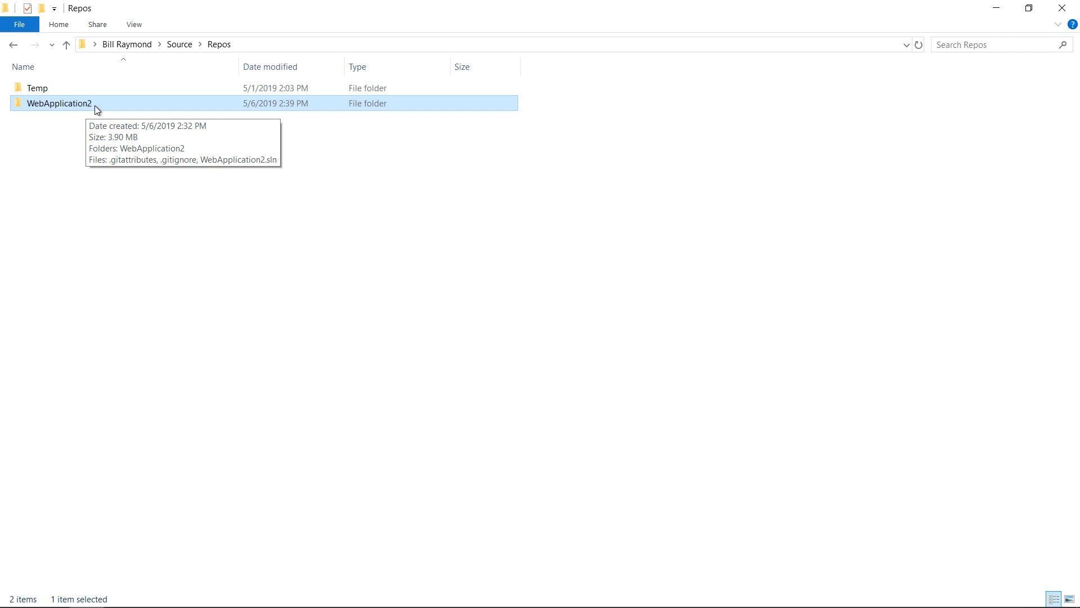
right_click(95, 106)
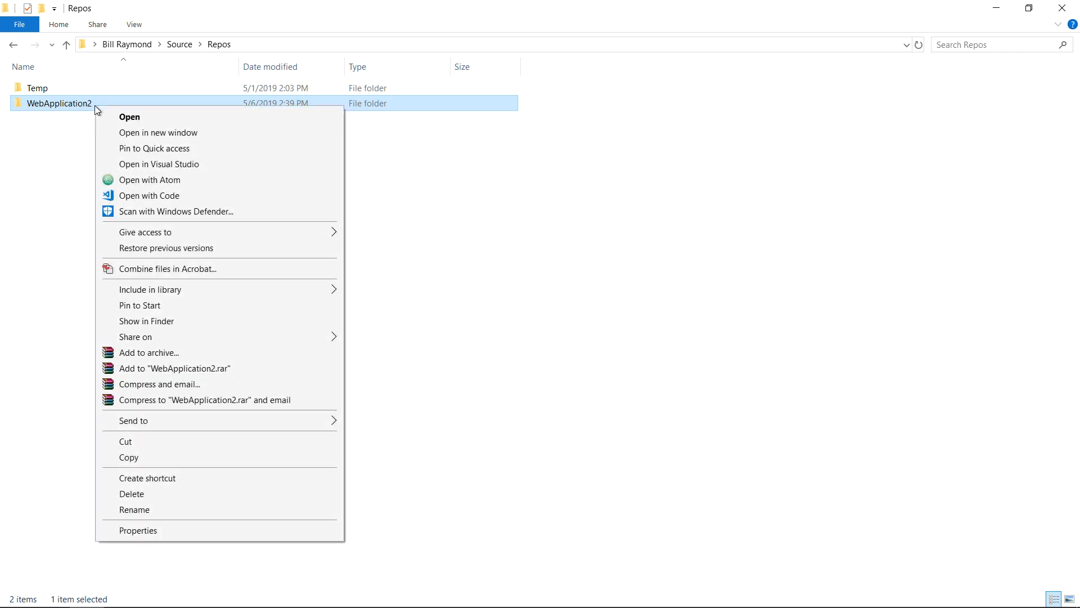
click(161, 495)
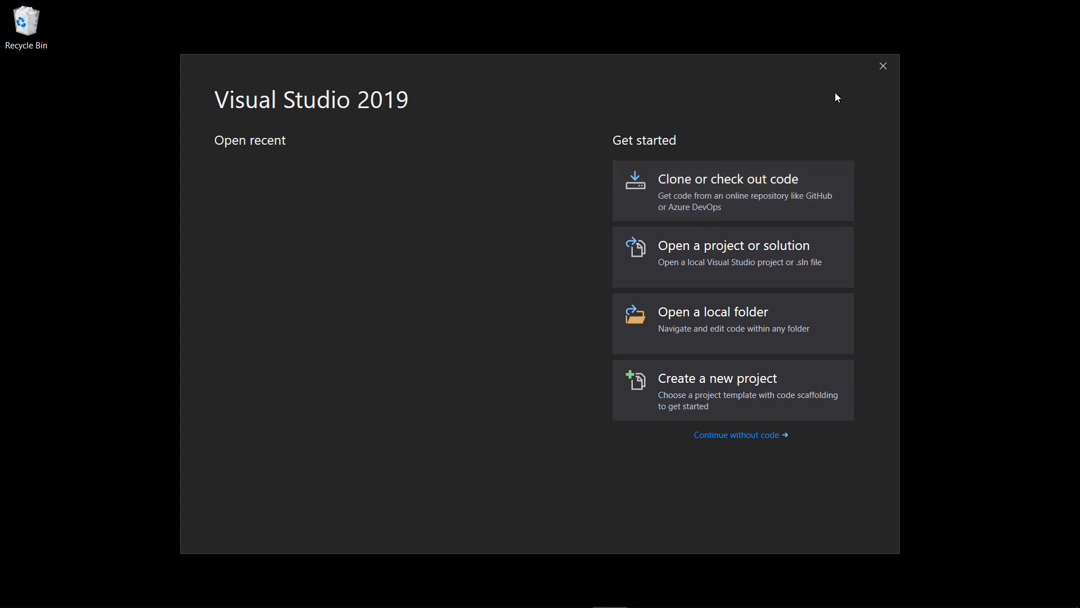
Skip the start window and clone WebApplication2 from GitHub into the local Repos folder.
click(738, 436)
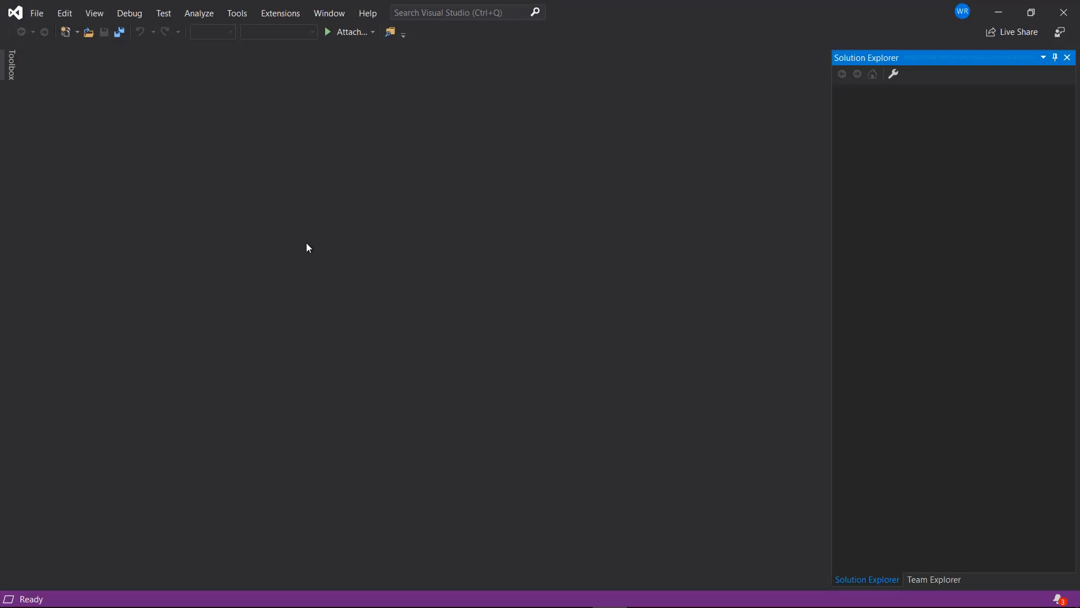
click(37, 13)
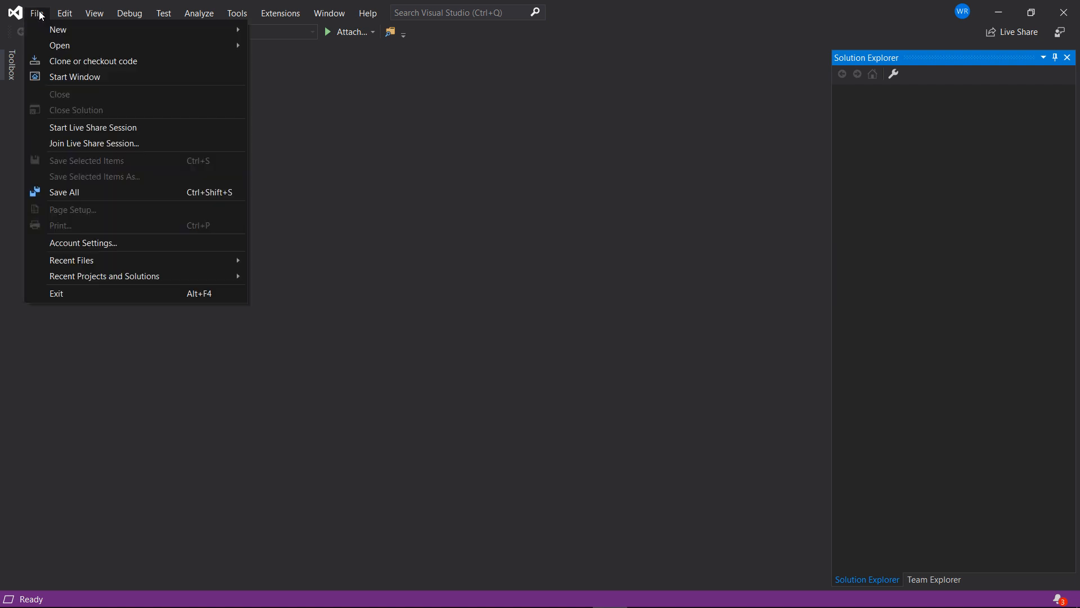
click(66, 62)
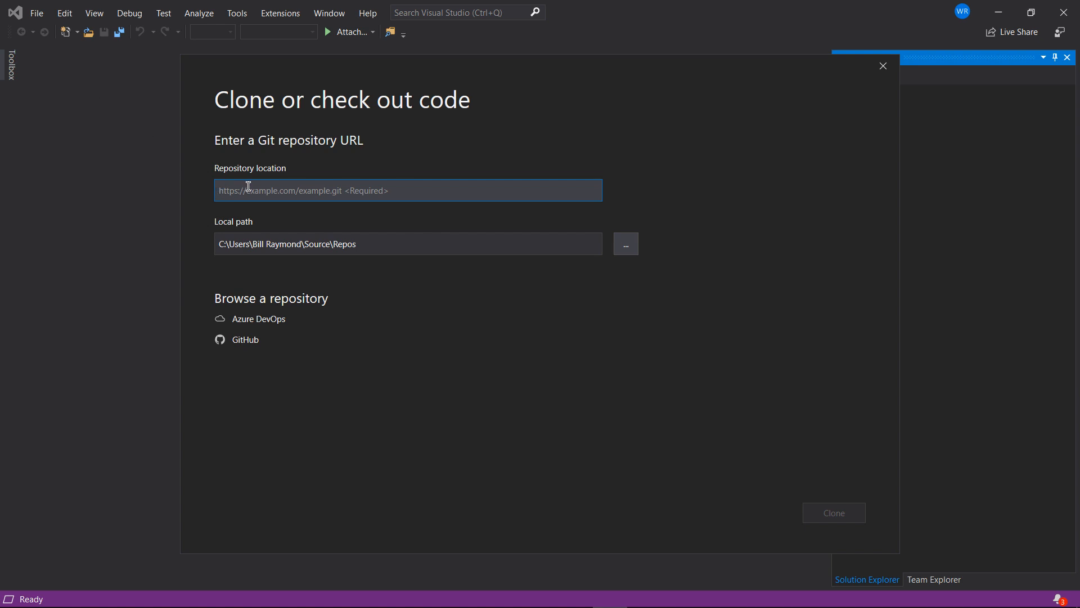
click(239, 340)
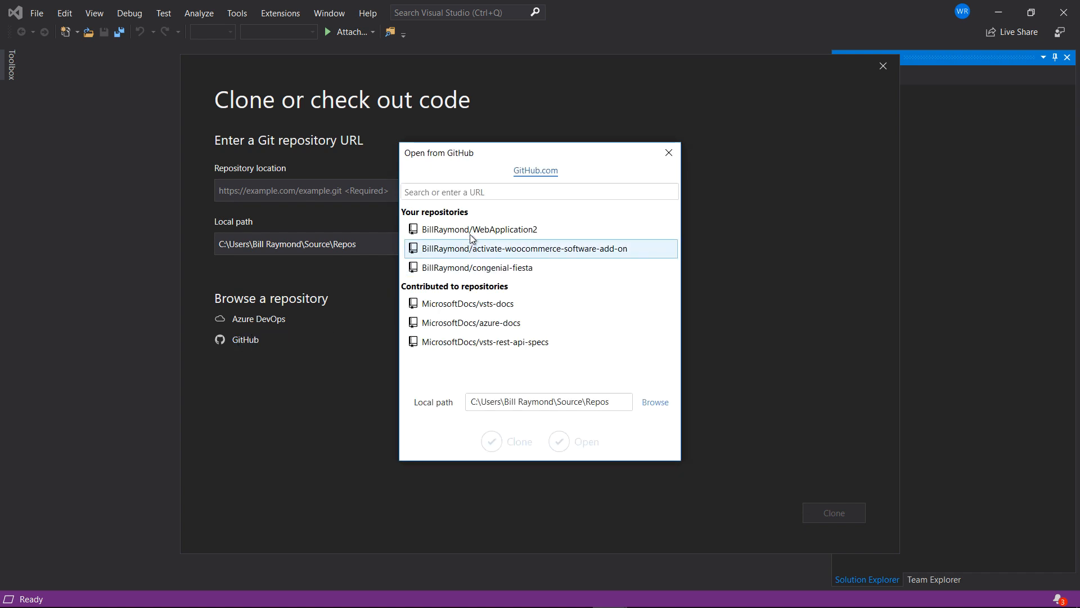
click(474, 232)
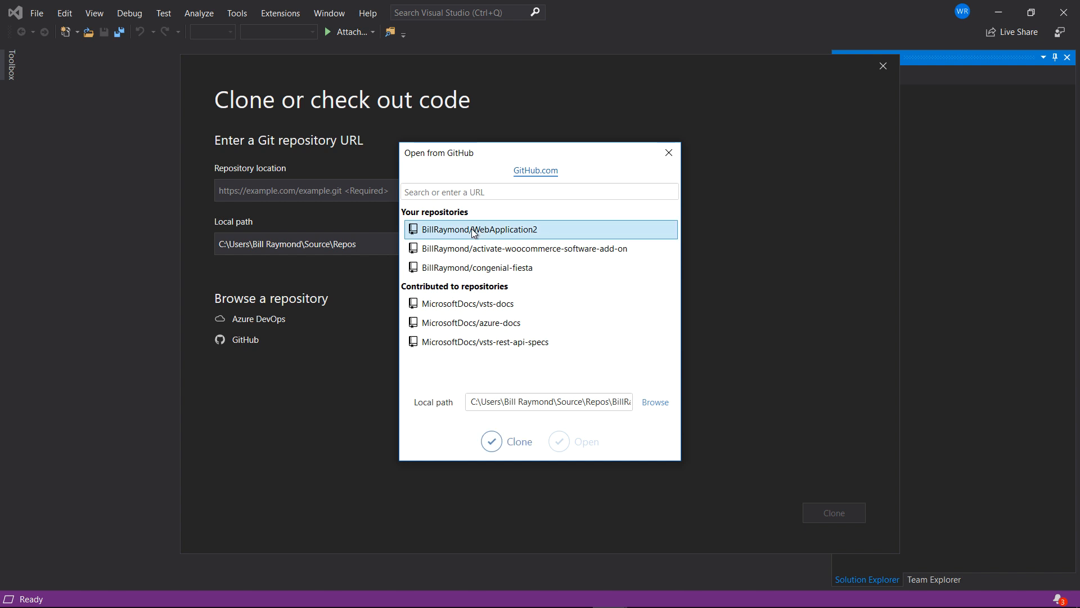
click(498, 443)
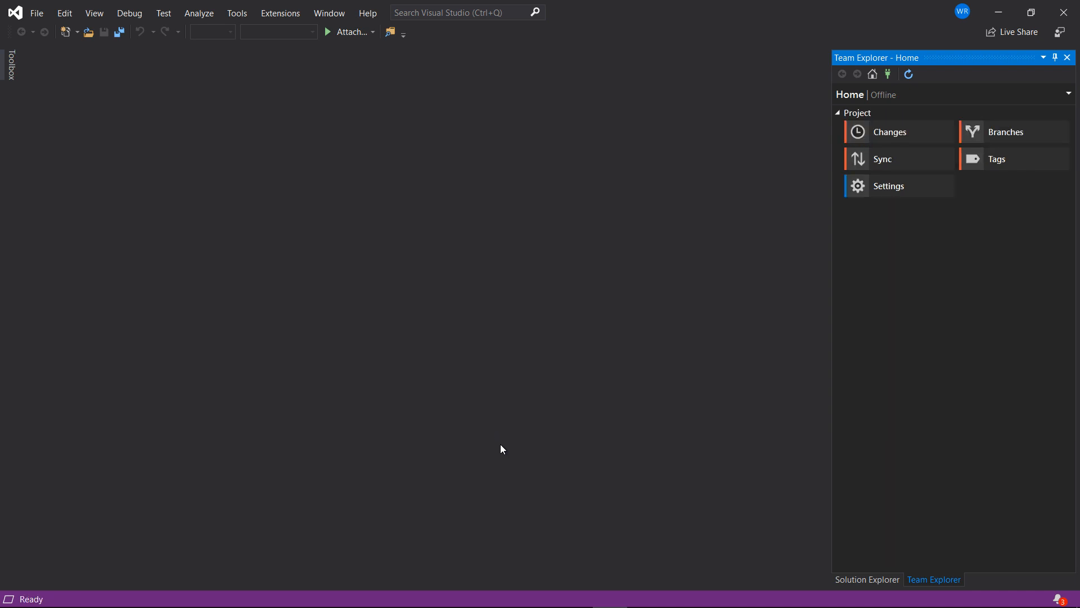
Switch Solution Explorer from Folder View to the WebApplication2 solution and expand Pages.
click(854, 581)
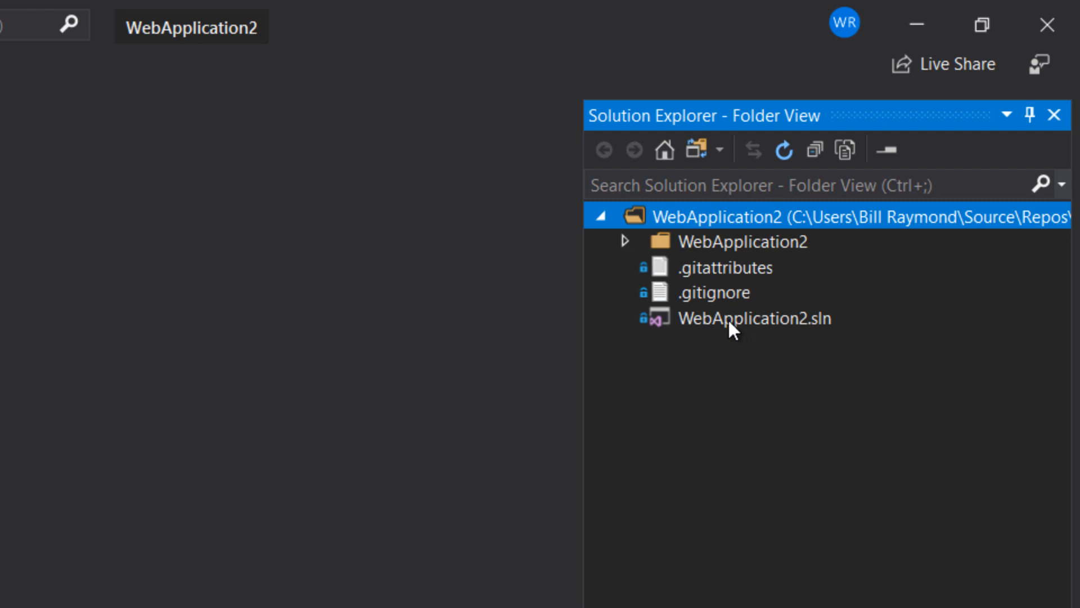
click(693, 156)
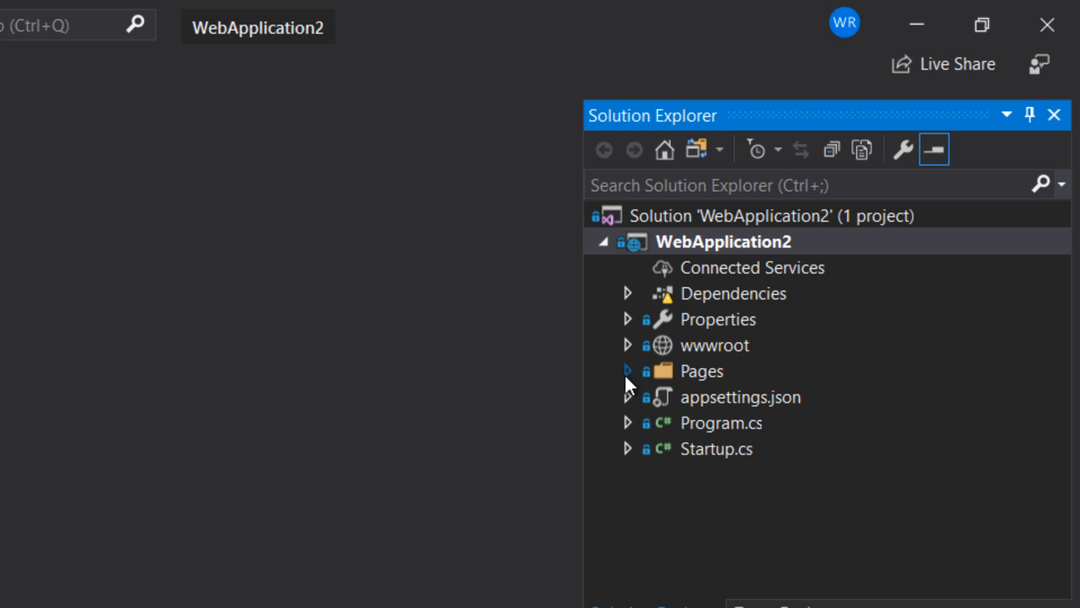
click(627, 372)
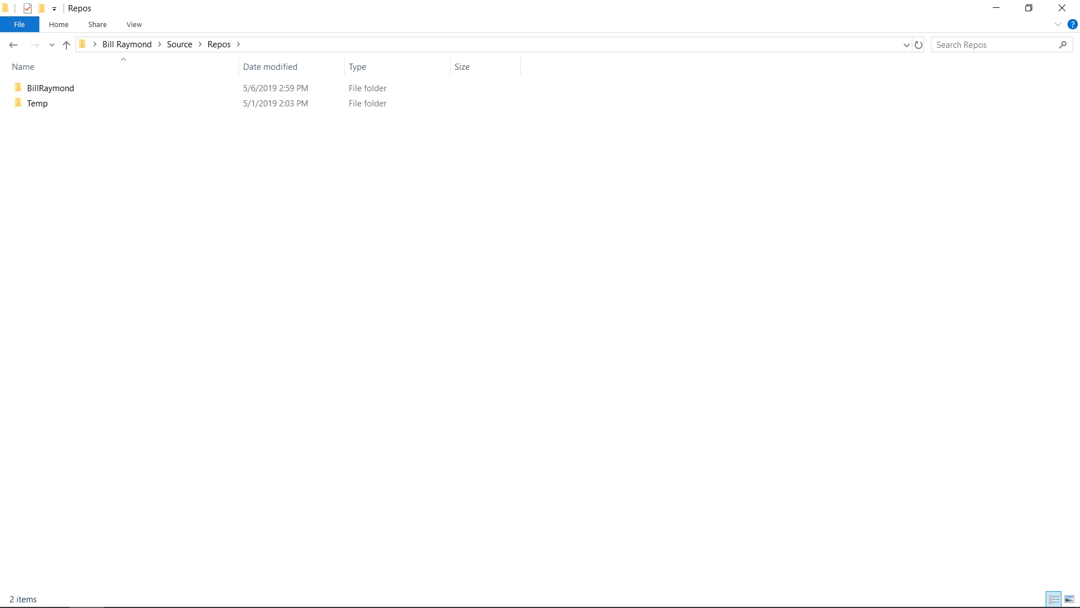
Inspect the account folder under Repos, then delete it so only Temp remains.
click(88, 89)
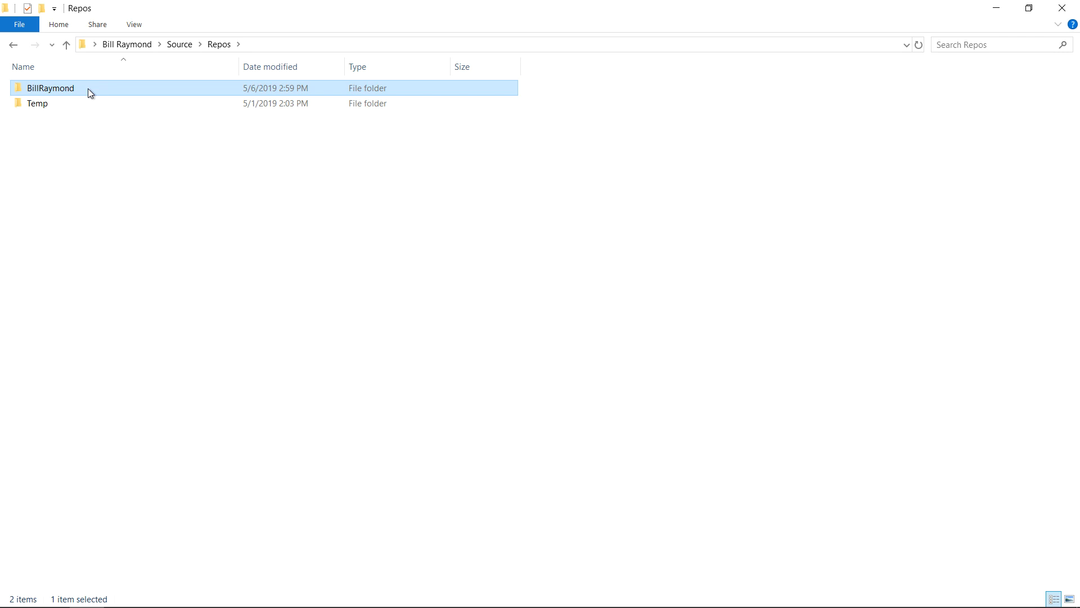
double_click(88, 89)
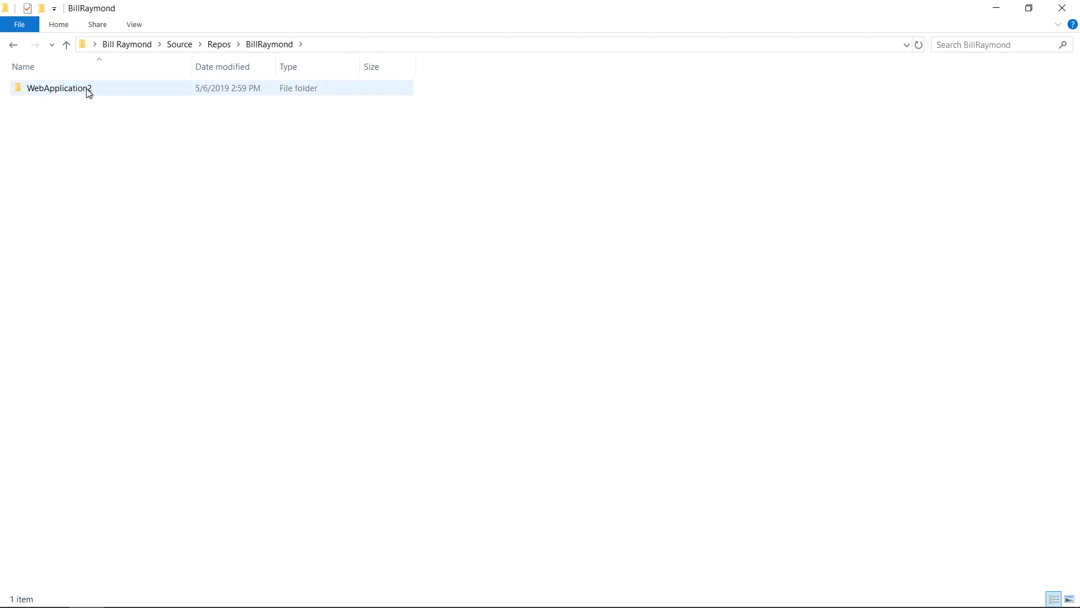
click(219, 44)
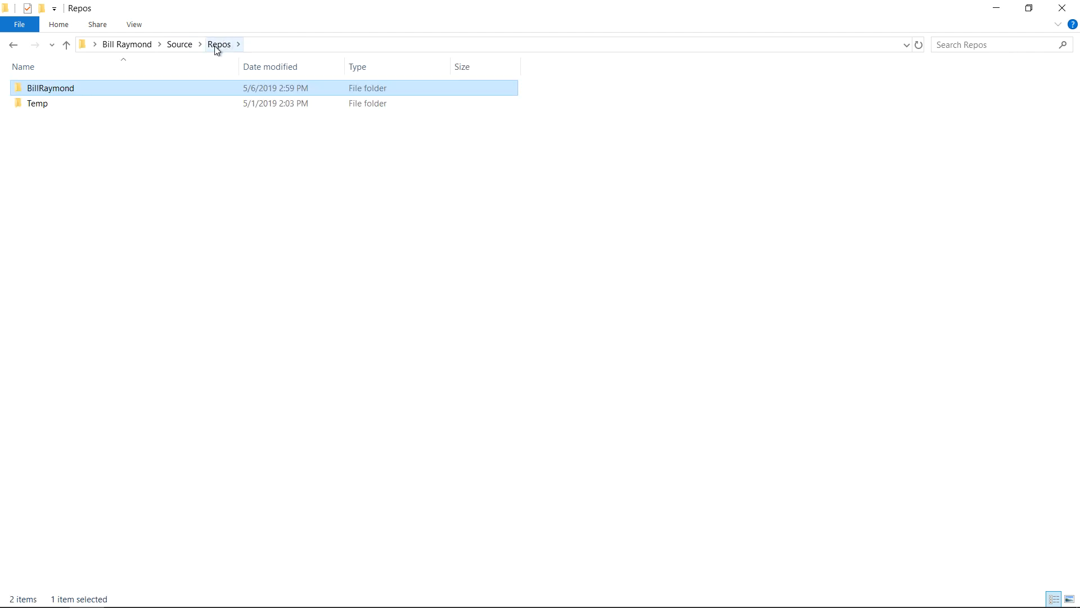
right_click(90, 91)
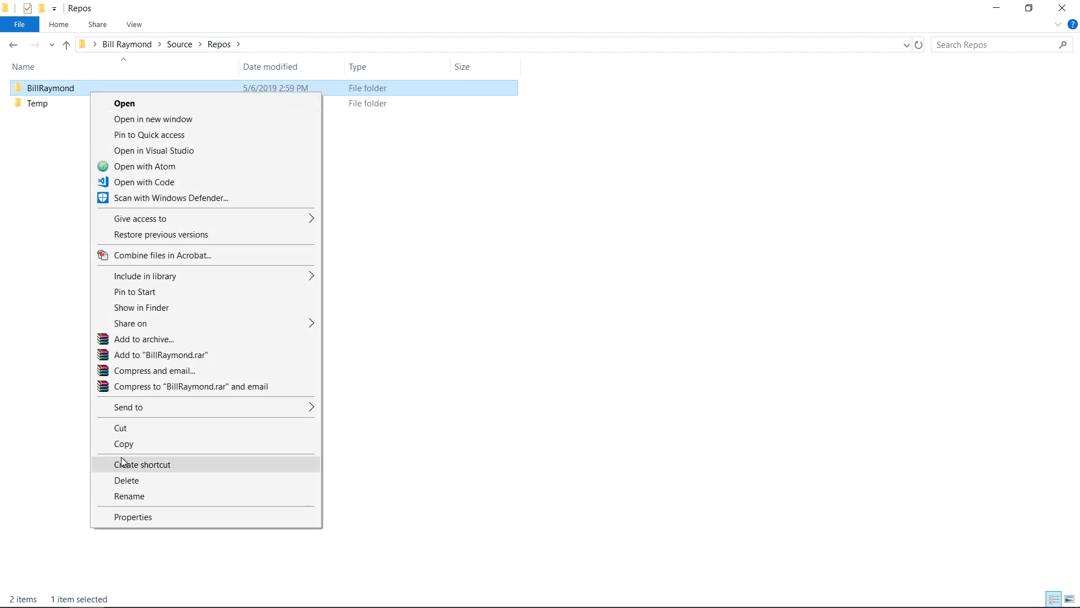
click(131, 480)
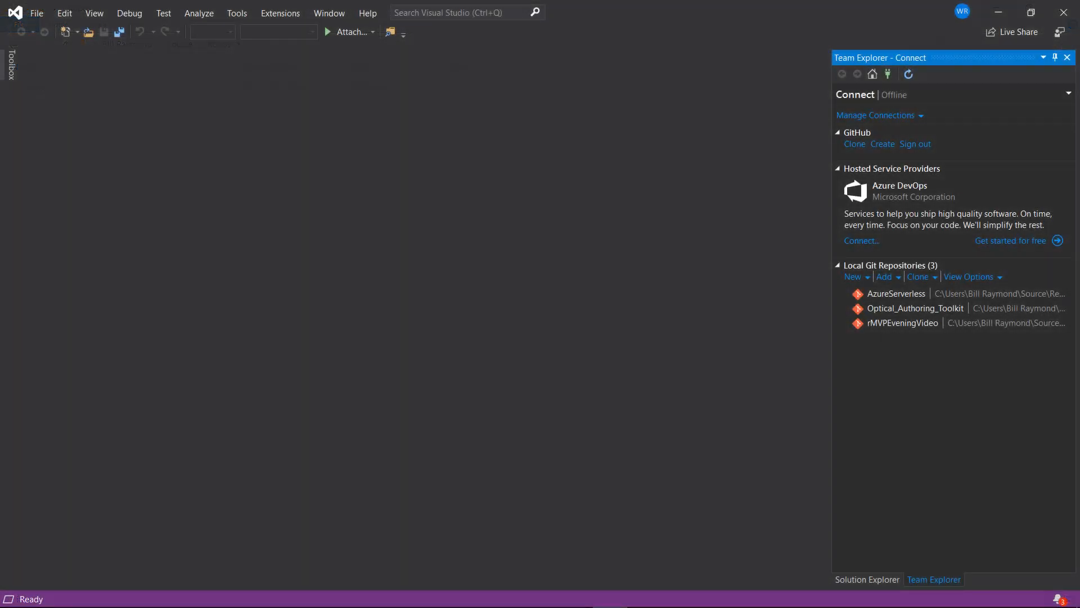
Look through the File and View menus without choosing any command.
click(37, 13)
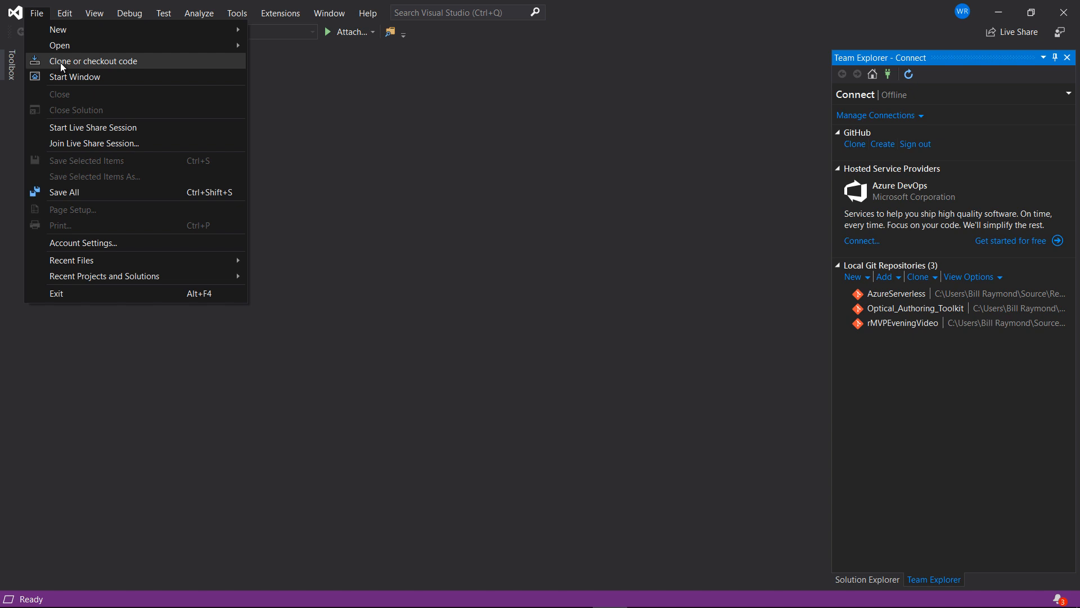
click(38, 15)
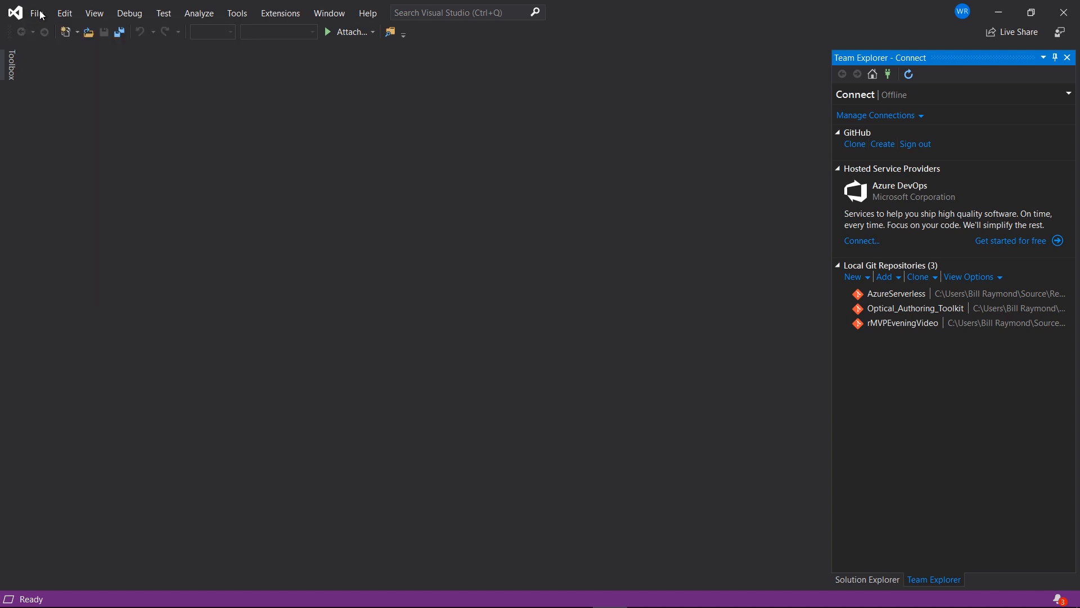
click(95, 14)
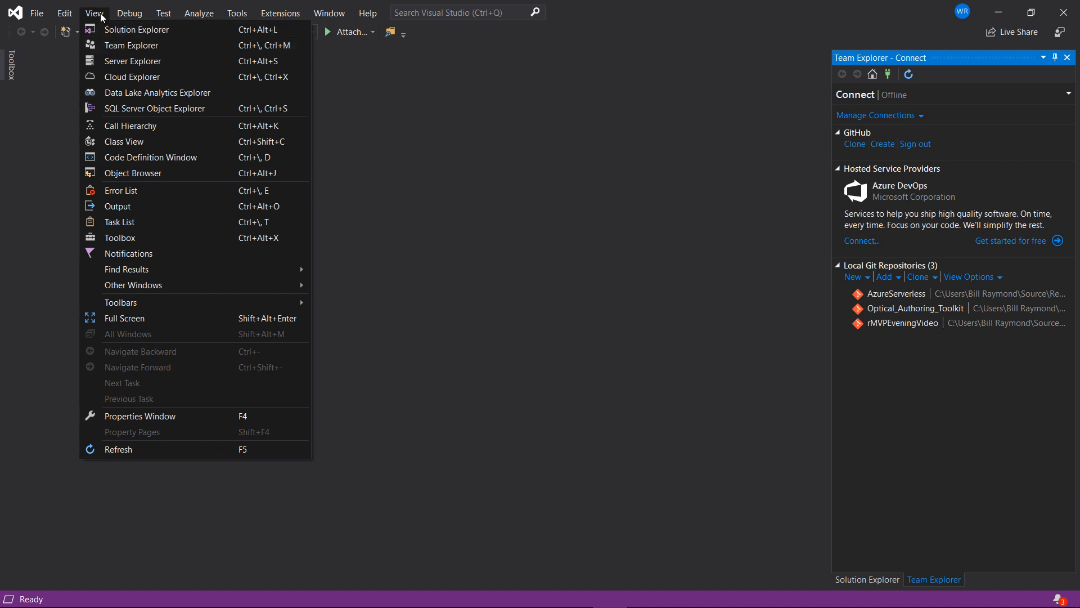
click(103, 17)
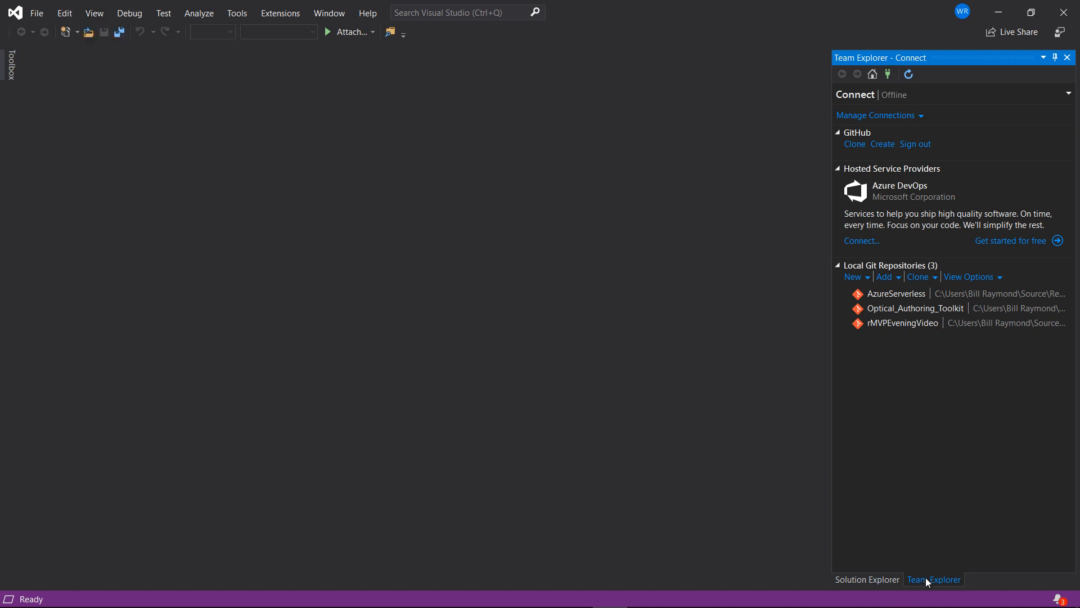
Clone WebApplication2 from GitHub straight into Source\Repos, removing the extra subfolder from the path.
click(857, 144)
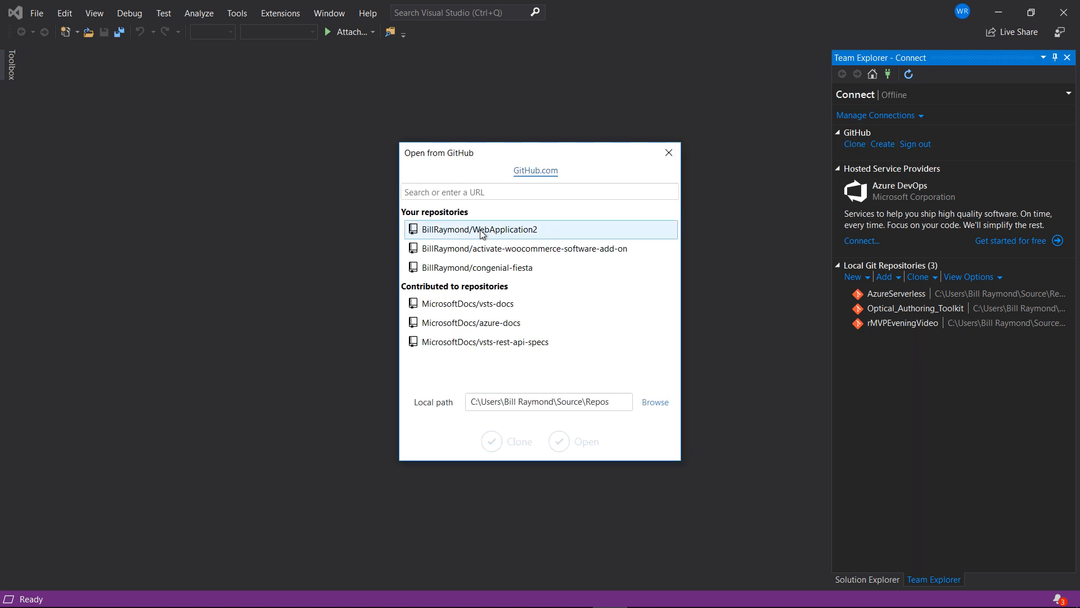
click(482, 230)
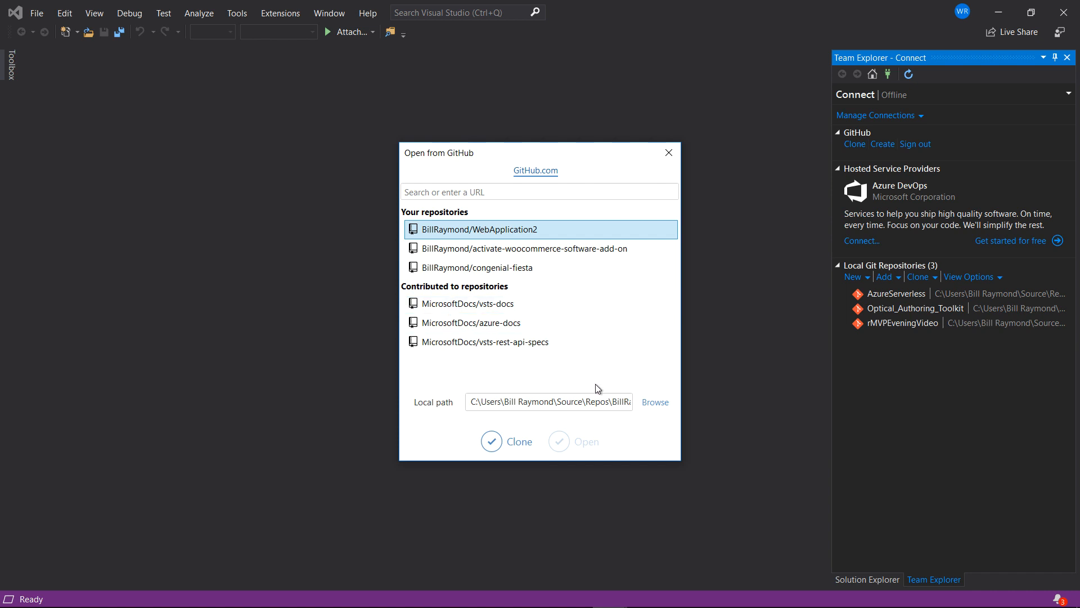
drag(614, 399, 562, 400)
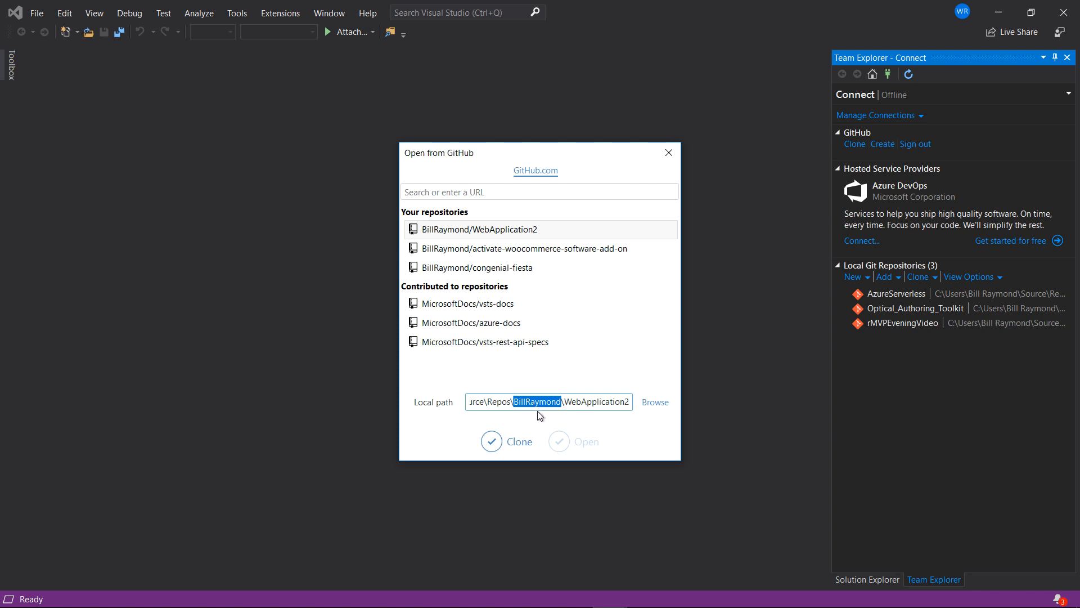
key(BackSpace)
key(BackSpace)
click(492, 444)
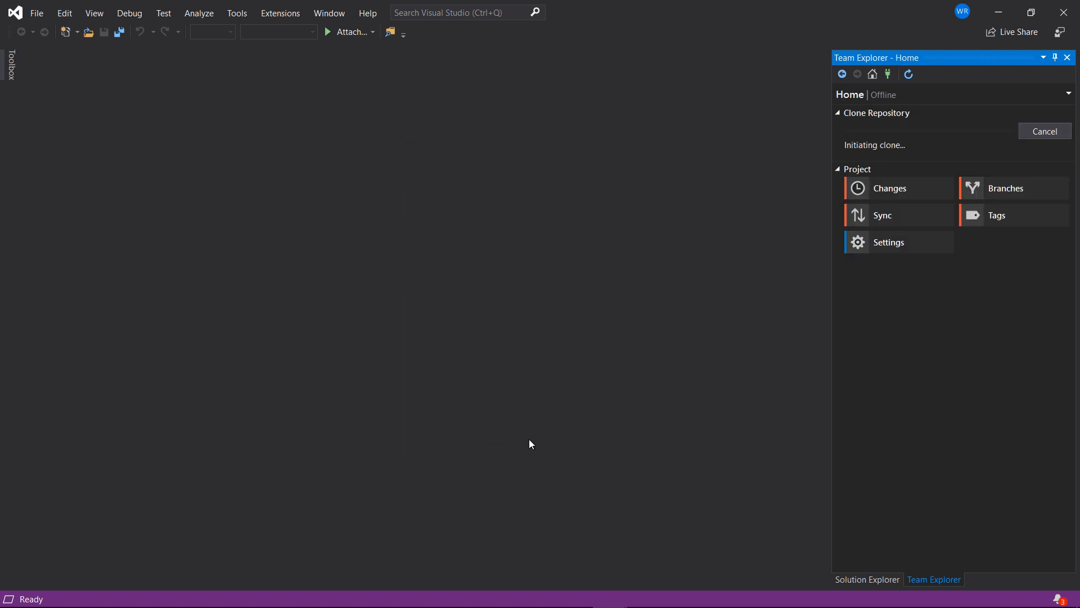
Load the cloned WebApplication2 solution, run it in IIS Express, and open Pages/Index.cshtml.
click(869, 579)
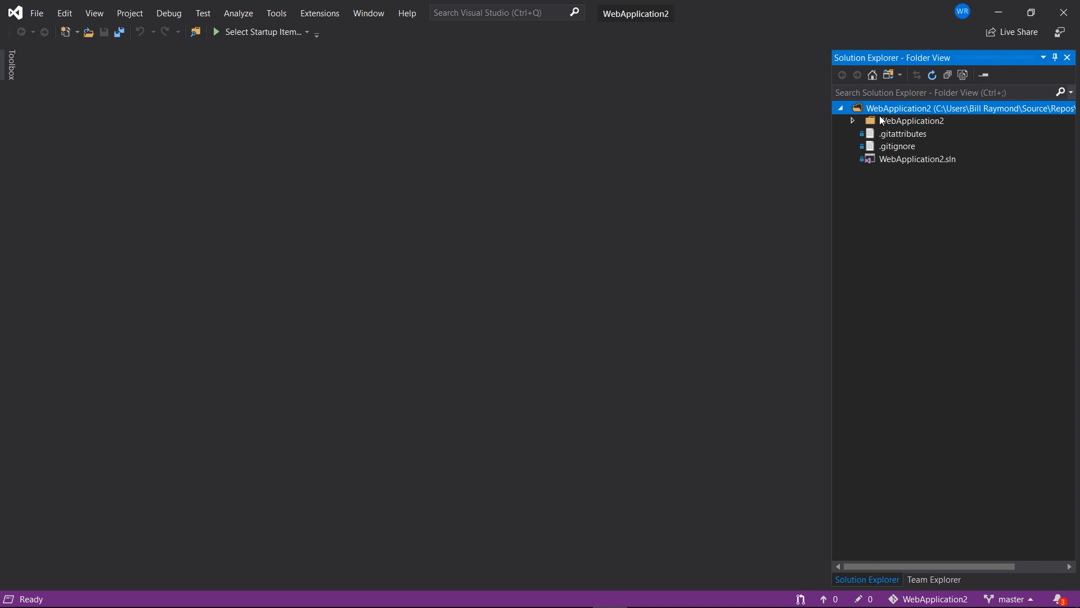
click(887, 79)
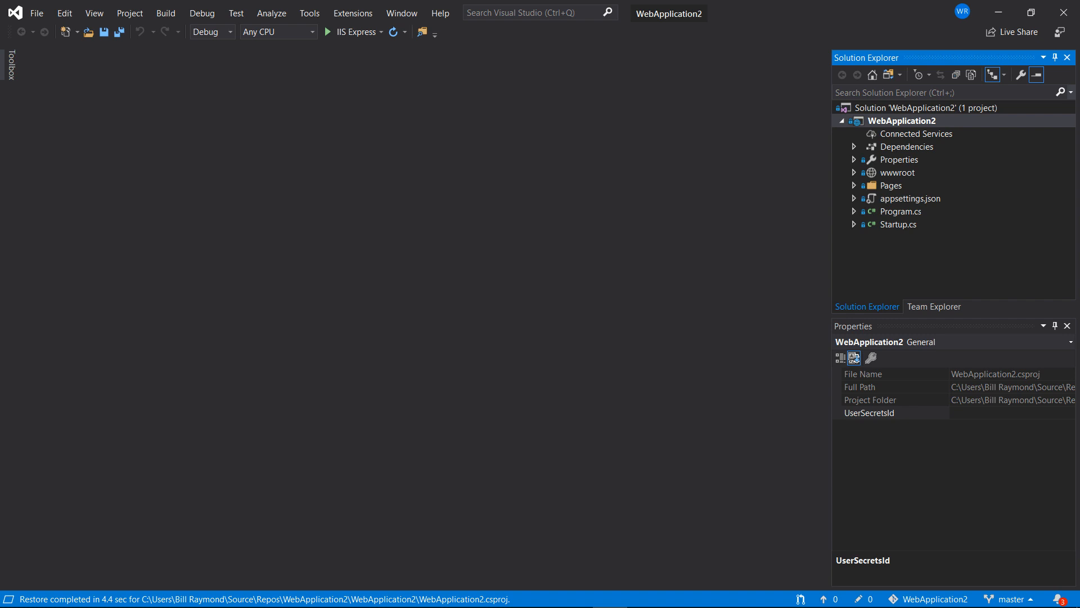
click(357, 32)
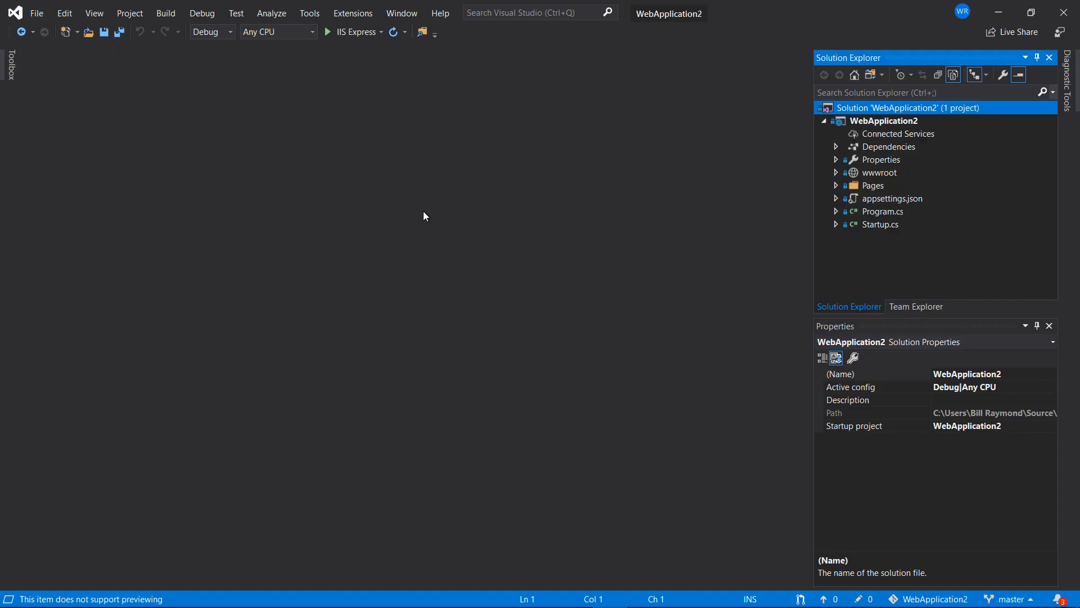
click(837, 186)
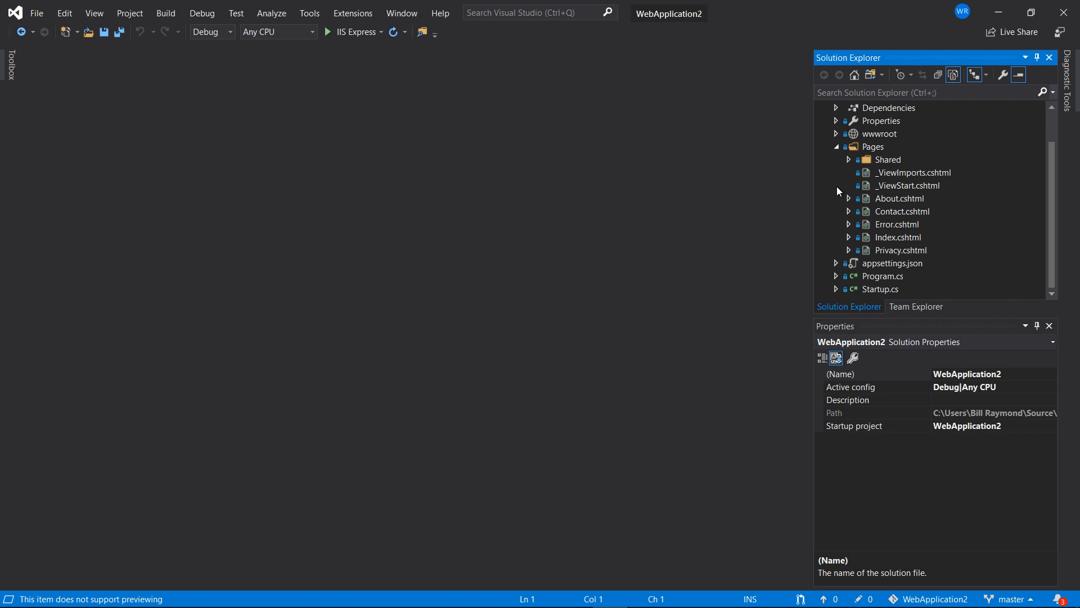
click(906, 236)
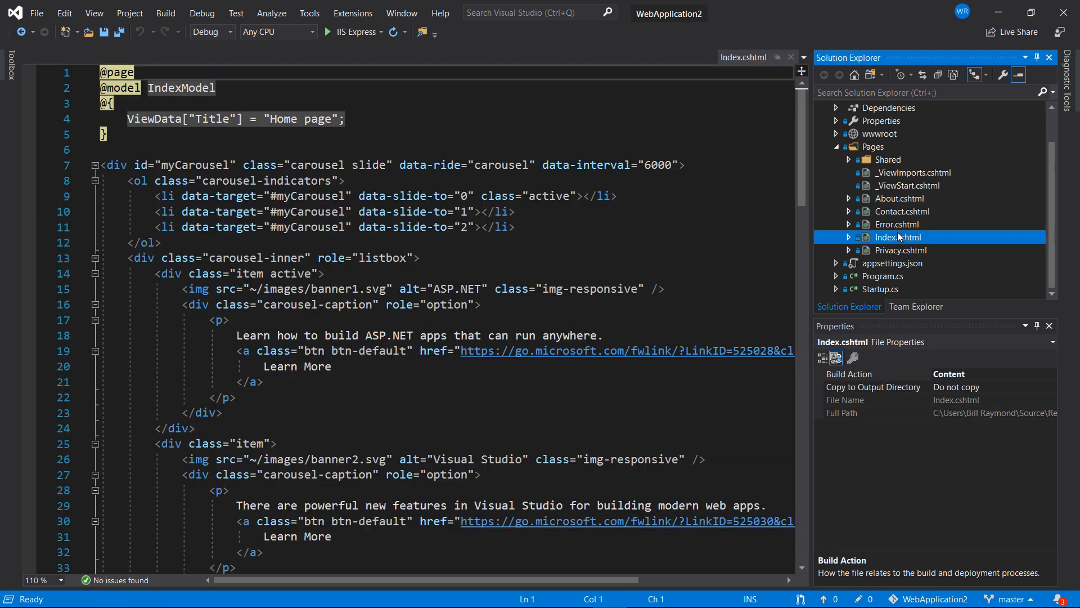
Click into the Index.cshtml code, then bring up Team Explorer Home for WebApplication2.
click(122, 156)
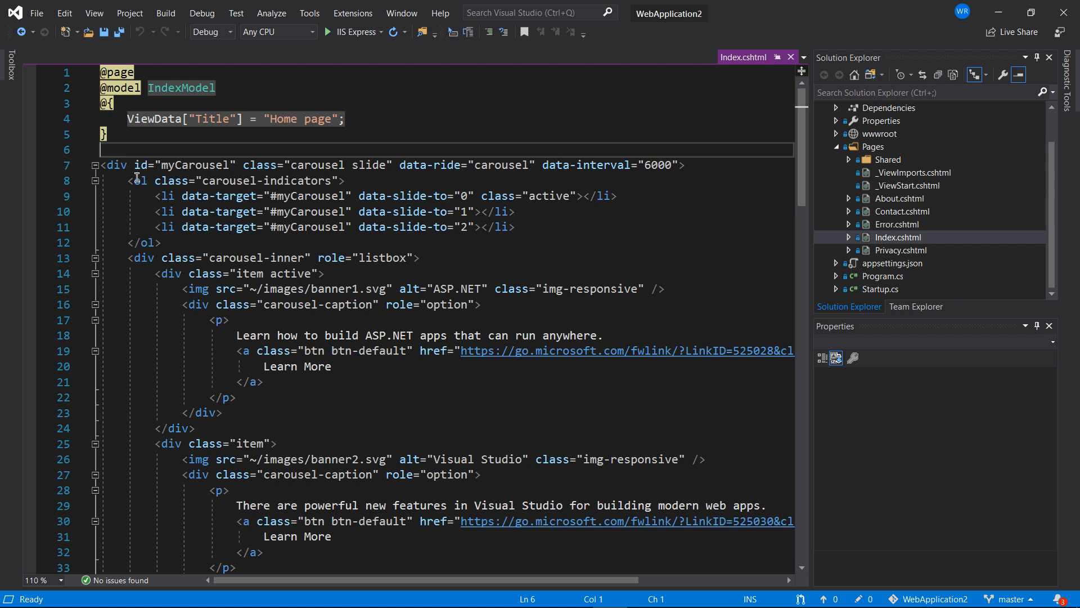
click(916, 308)
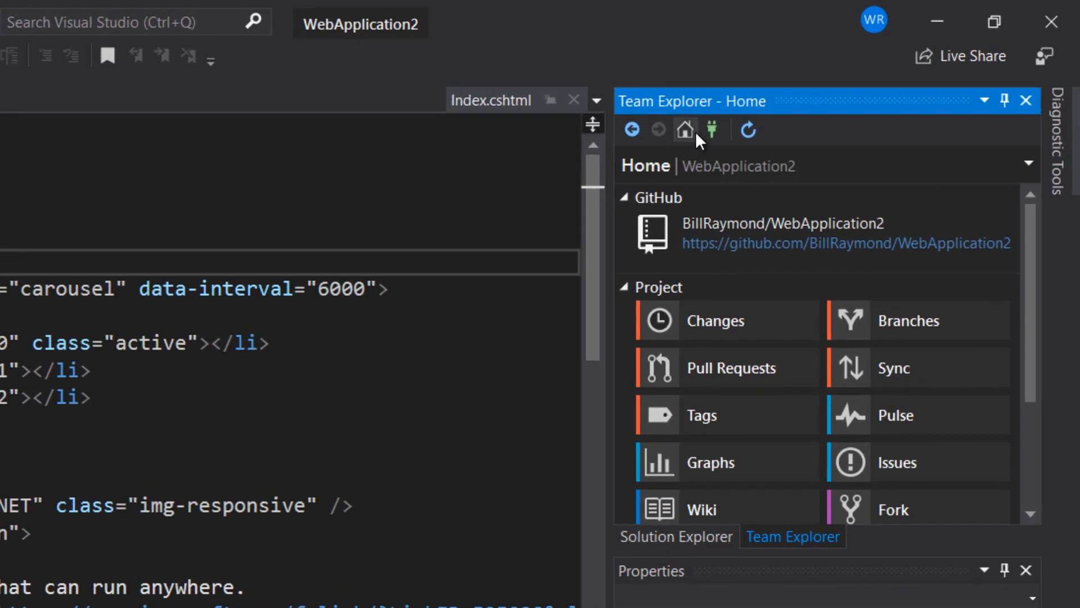
Create a new change-title branch from master and check it out.
click(841, 321)
mouse_move(838, 320)
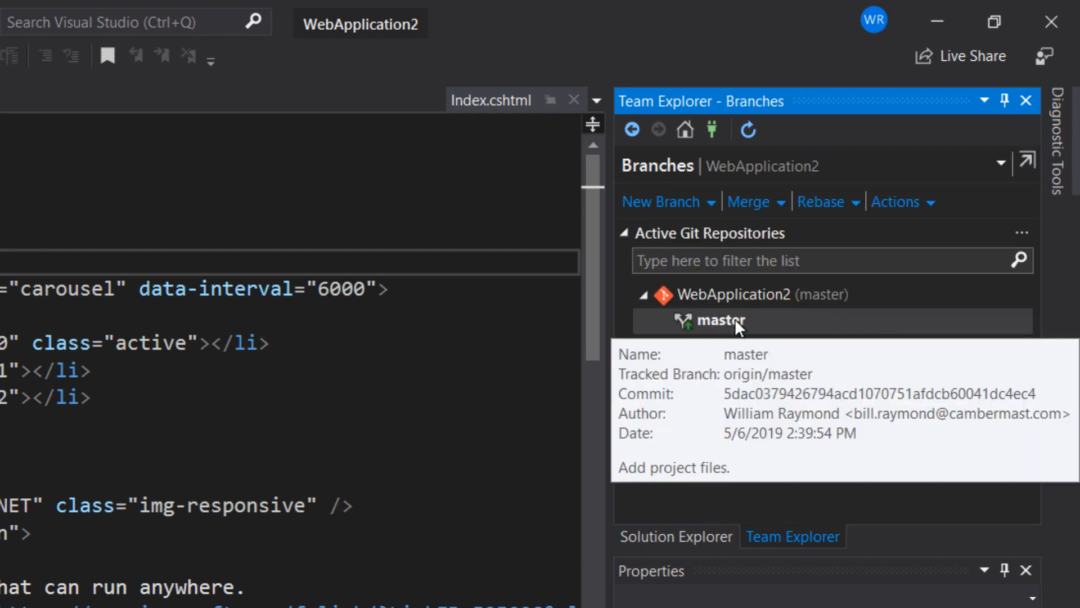
click(694, 203)
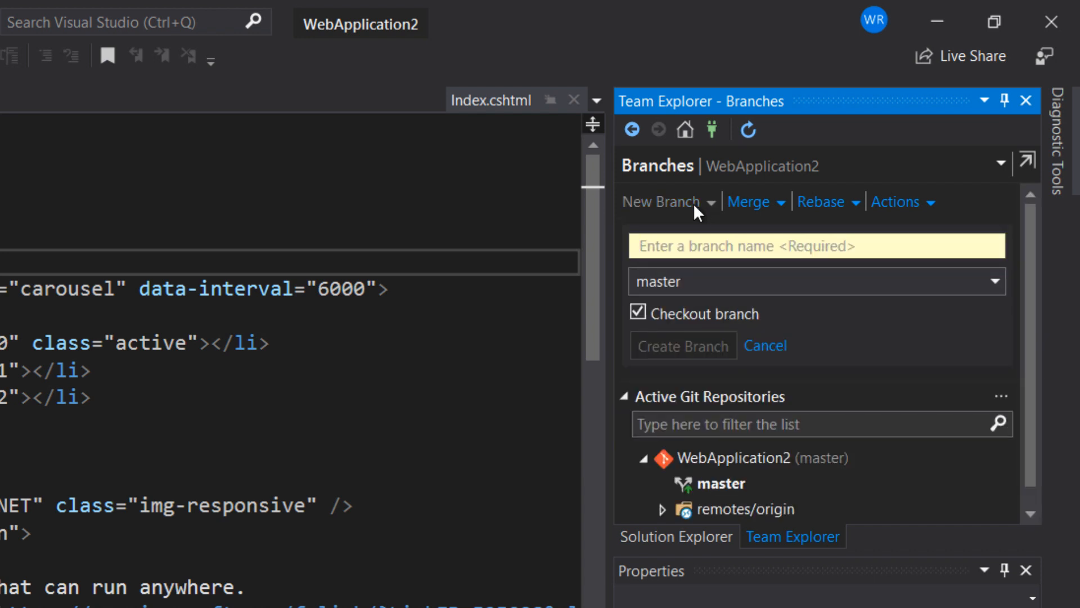
text(change-title)
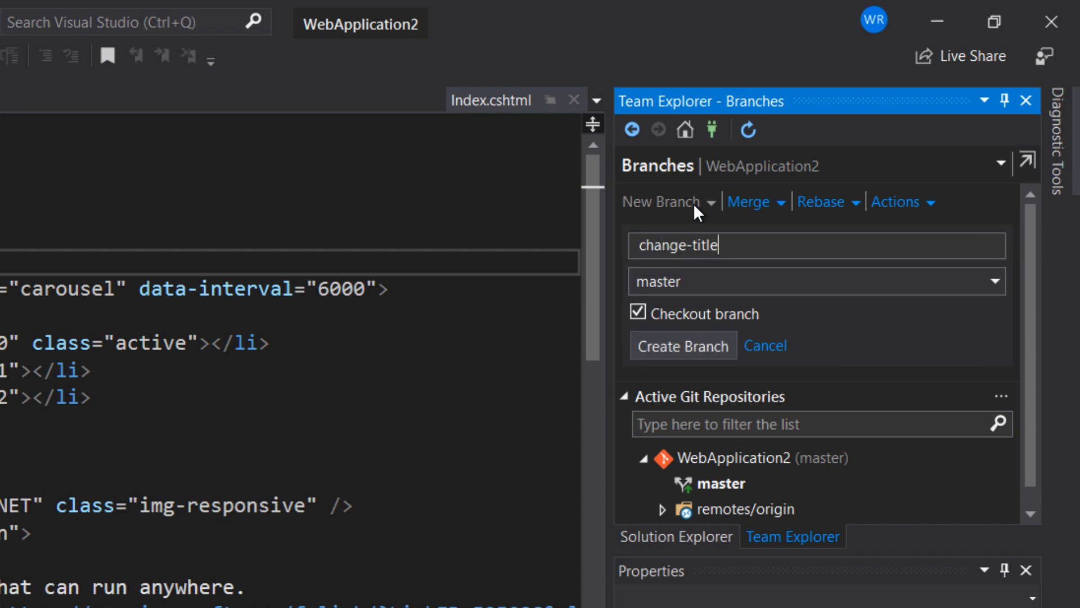
click(673, 341)
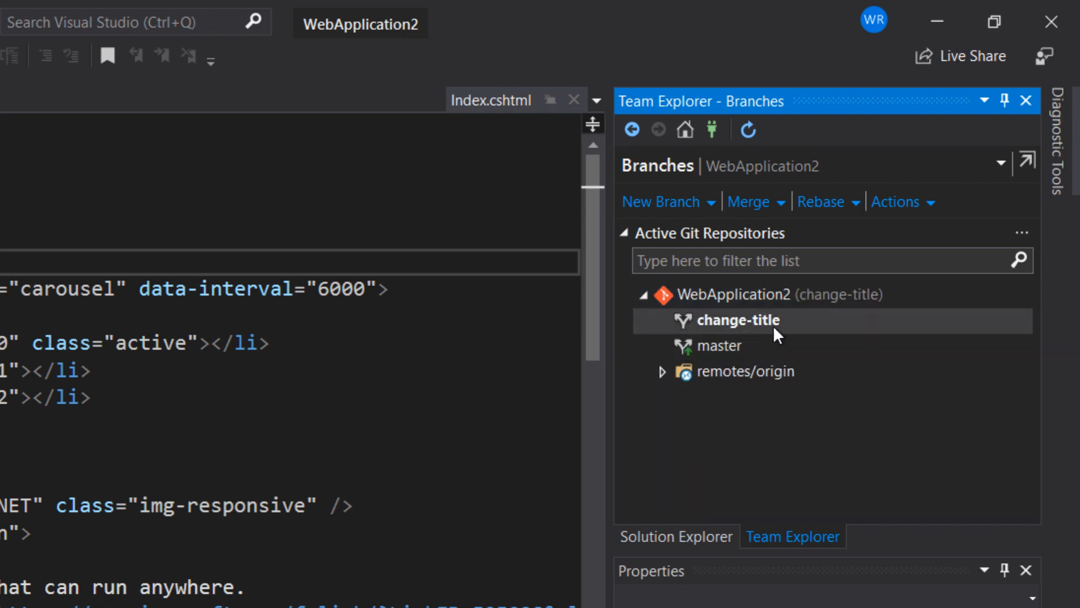
mouse_move(798, 325)
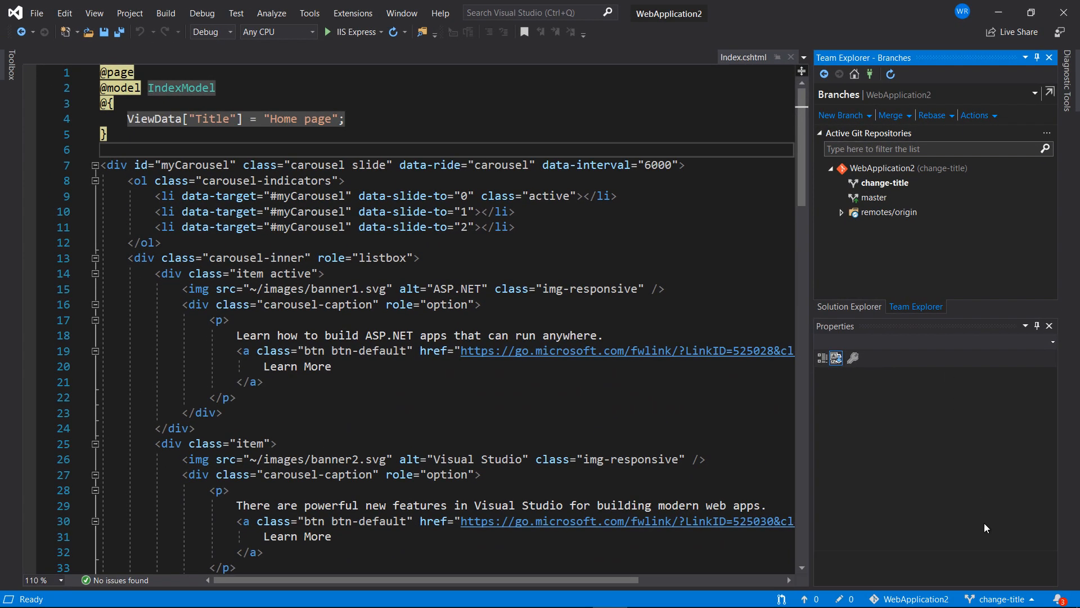
click(992, 600)
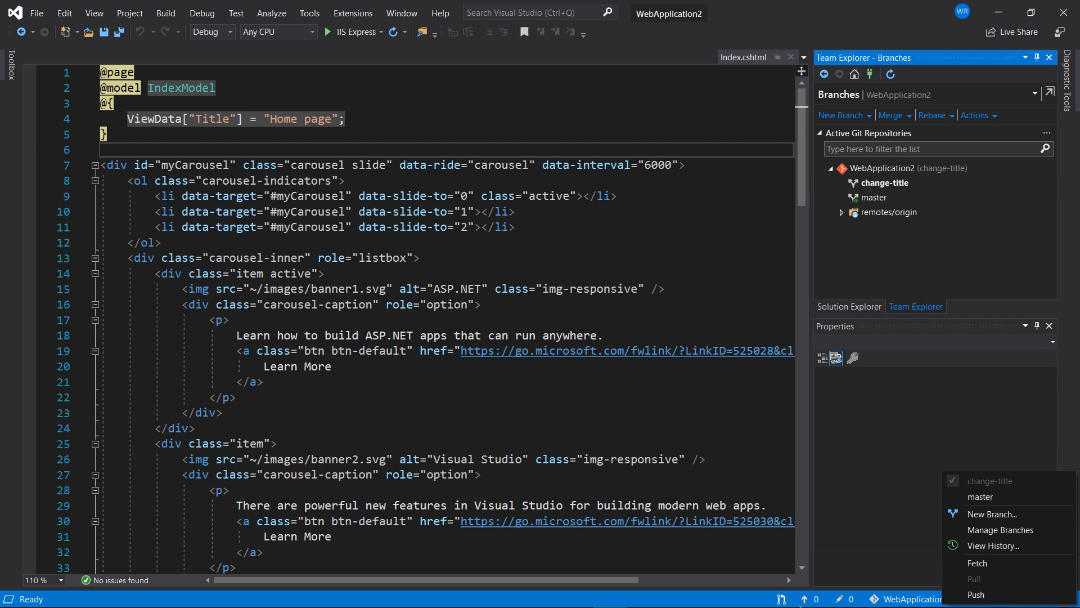
click(709, 606)
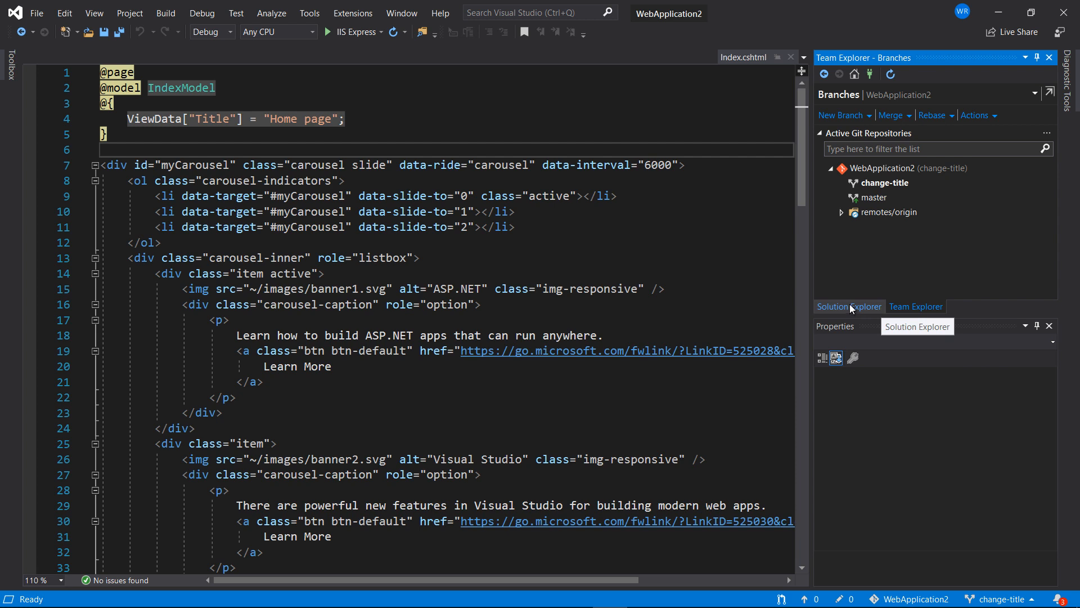
Add <h1>*** HELLO WORLD *** heading on line 6 of Index.cshtml, then save and run.
click(129, 154)
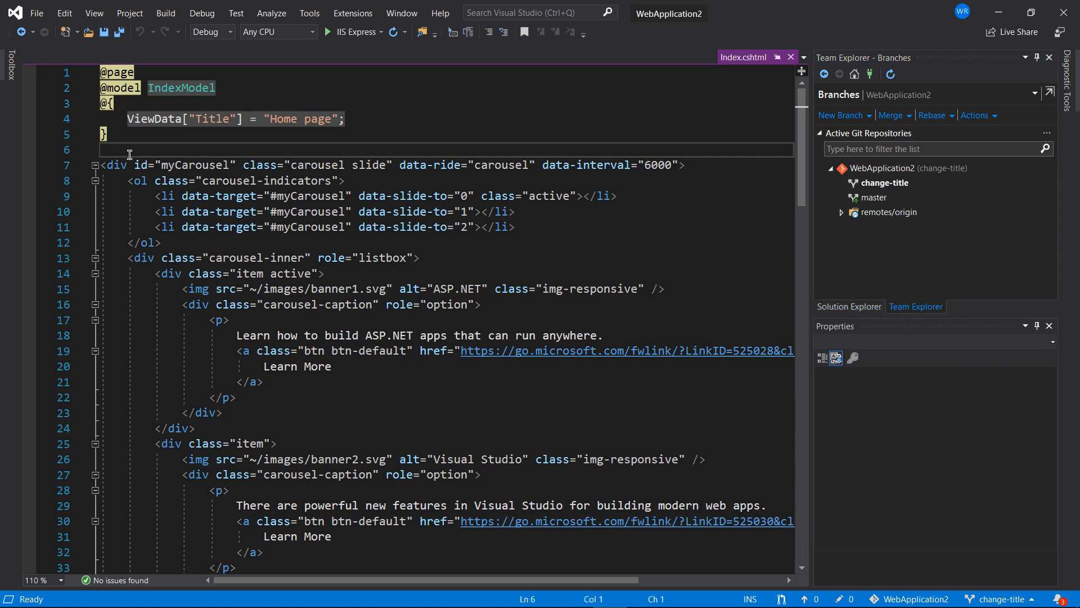
text(<h1></h1>)
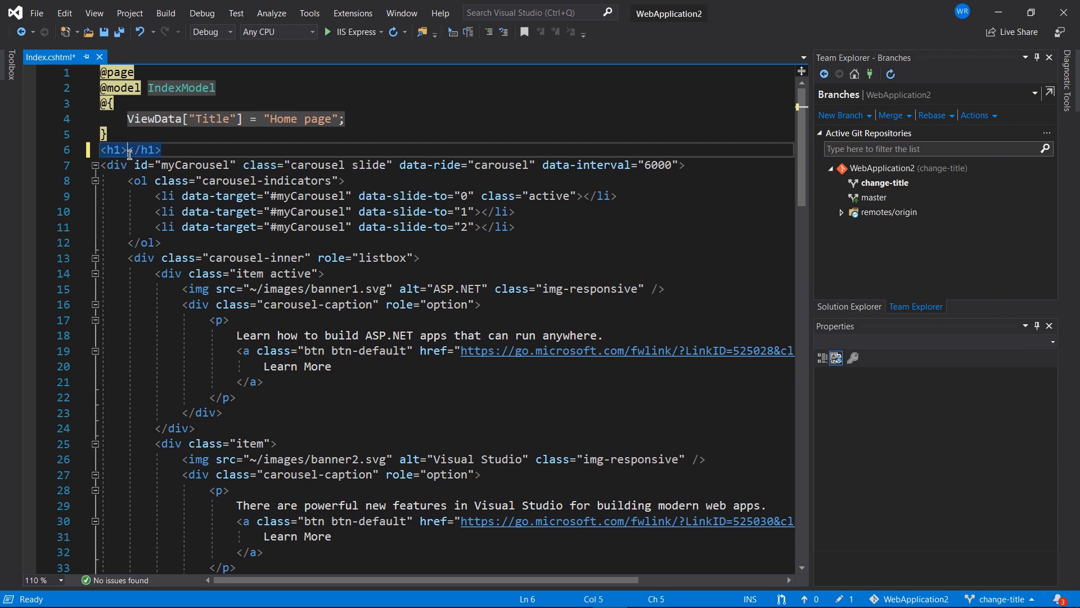
text(*** HELLO WORLD ***)
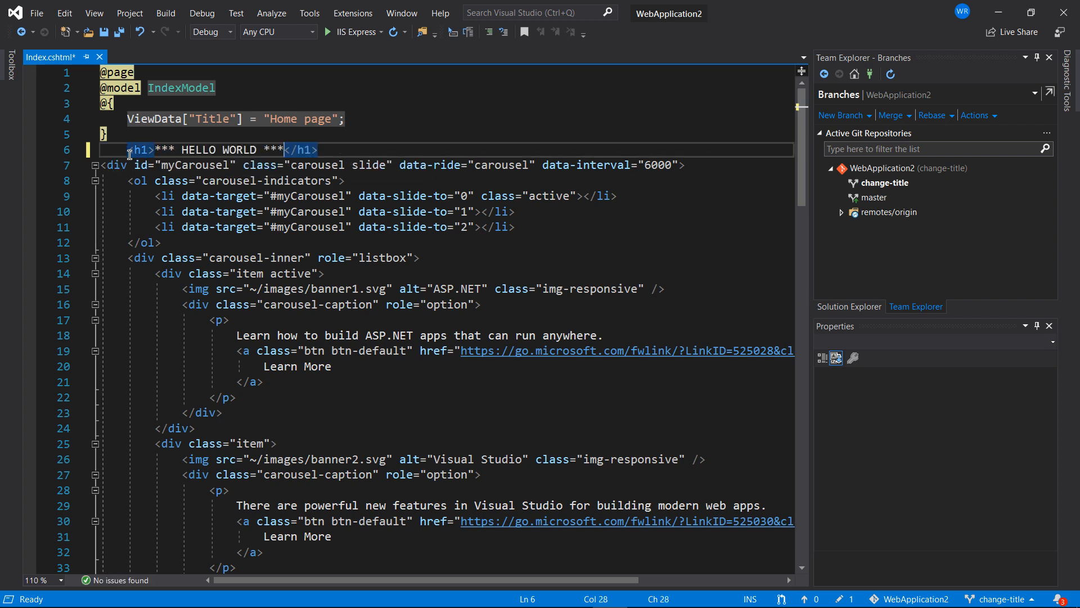
click(347, 29)
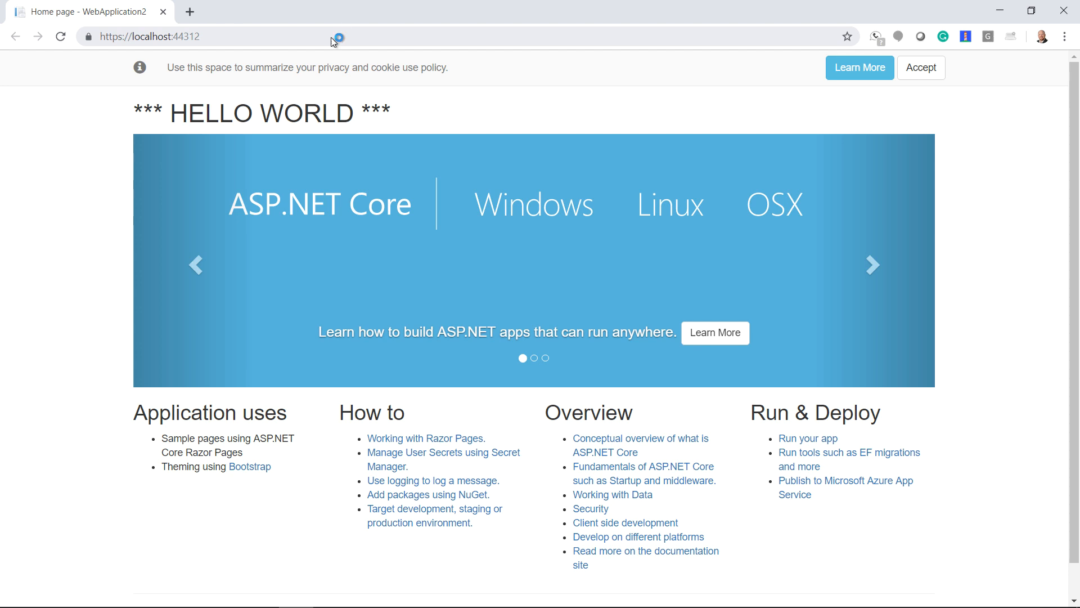
Highlight the *** HELLO WORLD *** heading at localhost:44312, then close Chrome.
drag(133, 113, 388, 112)
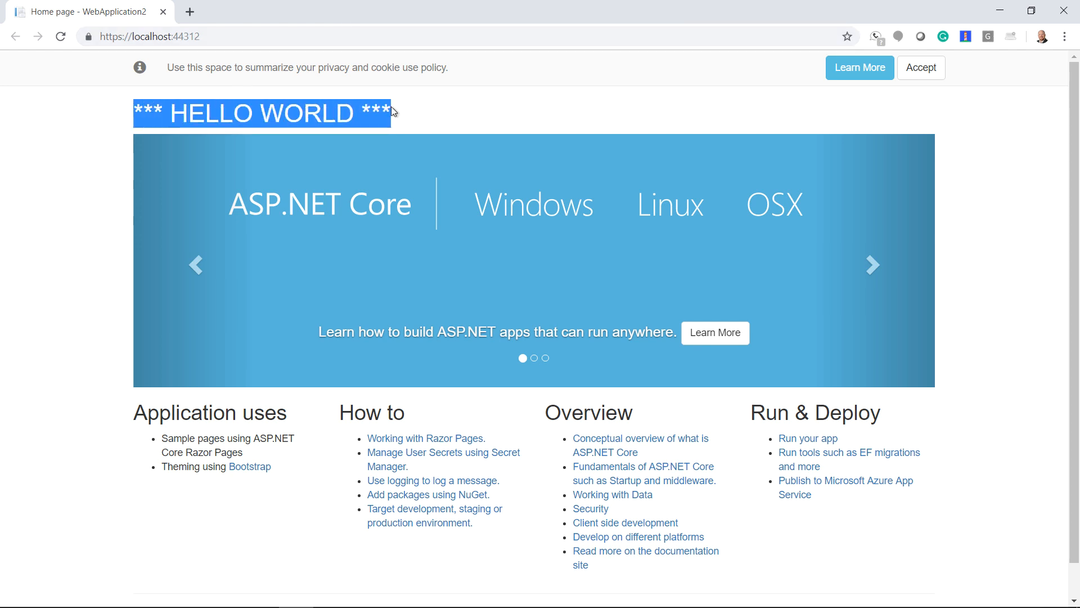
click(166, 12)
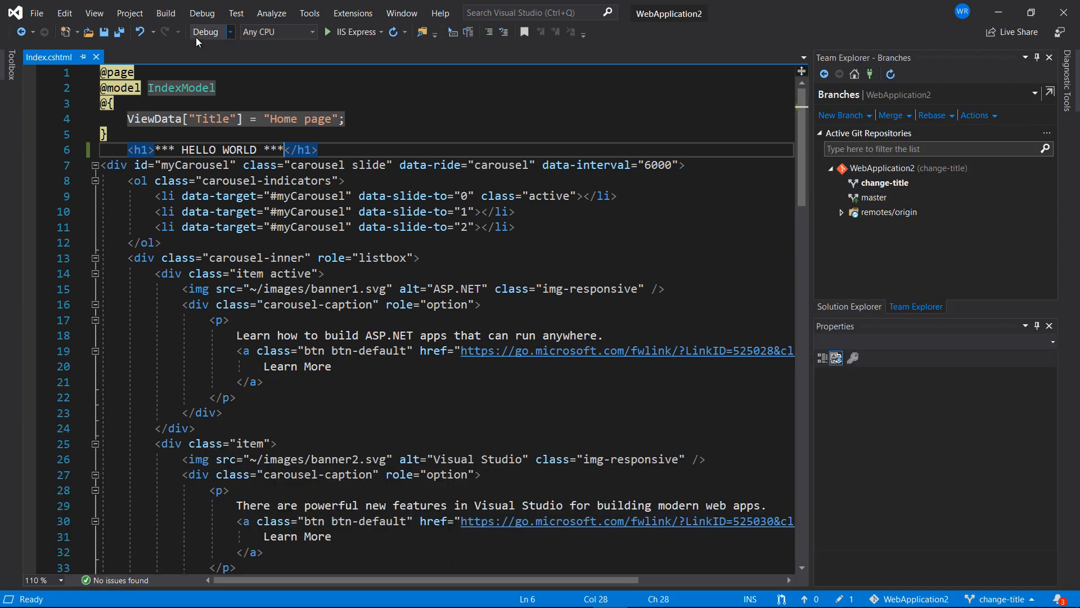
Compare Index.cshtml with its unmodified version to see the added HELLO WORLD line, then close the diff.
click(864, 309)
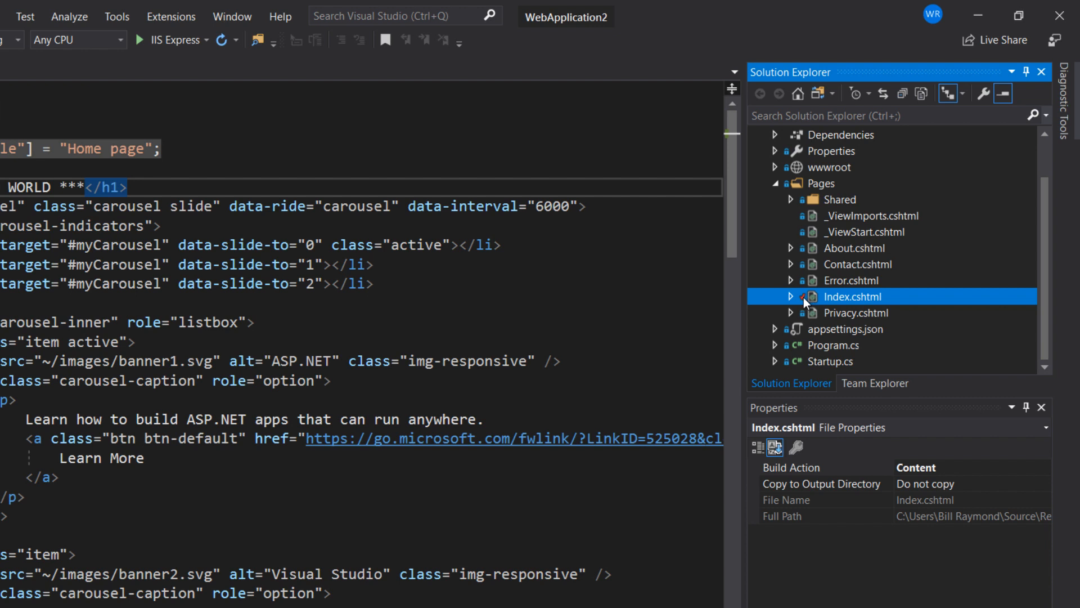
right_click(817, 297)
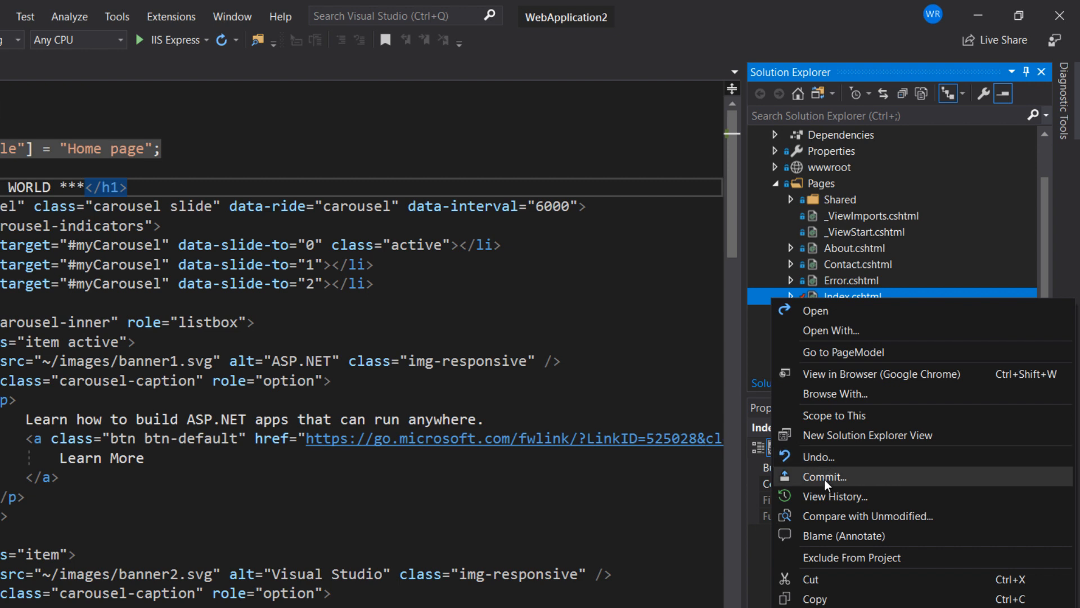
click(825, 514)
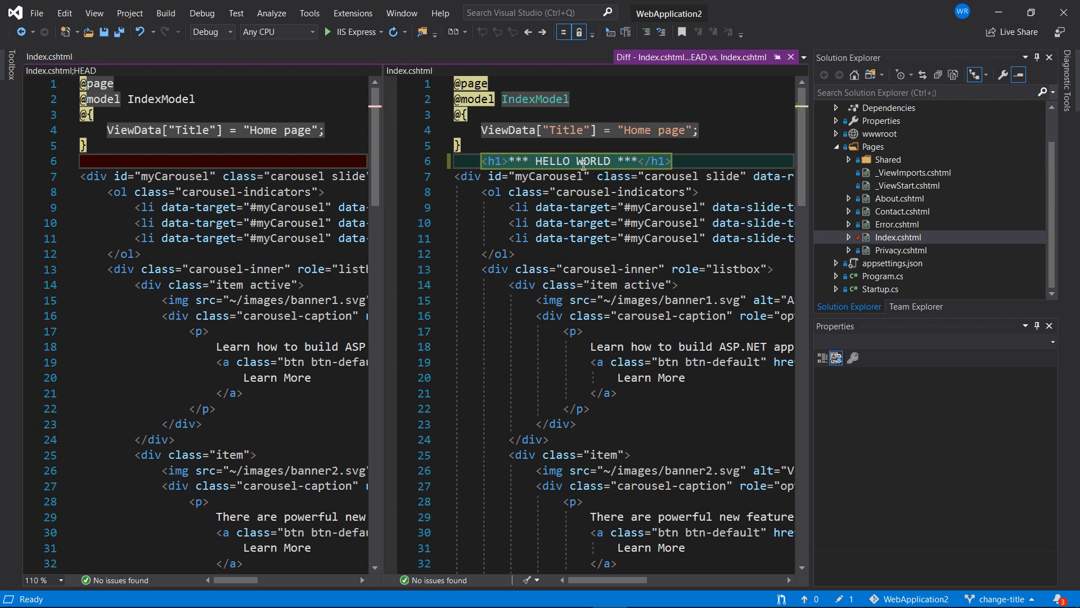
click(793, 57)
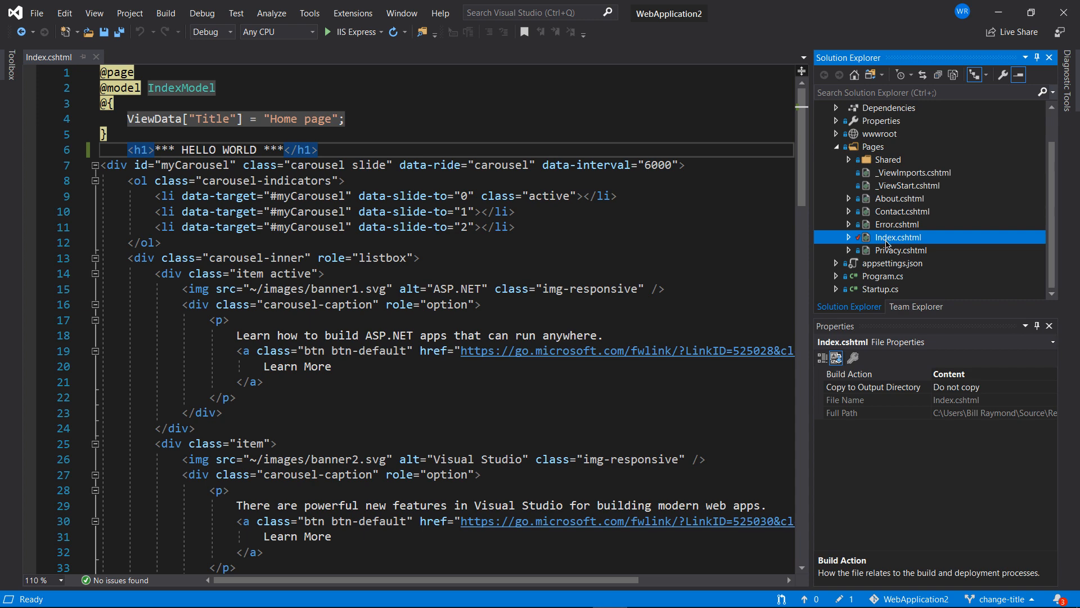
Commit the Index.cshtml heading edit on change-title with the message 'added hello world text'.
right_click(886, 242)
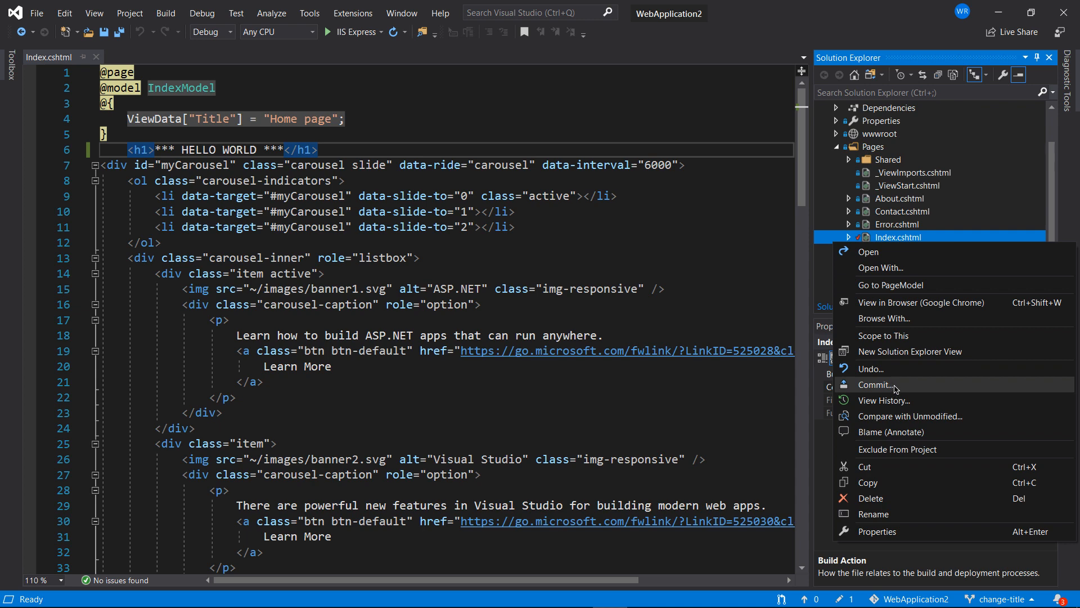
click(826, 276)
click(896, 311)
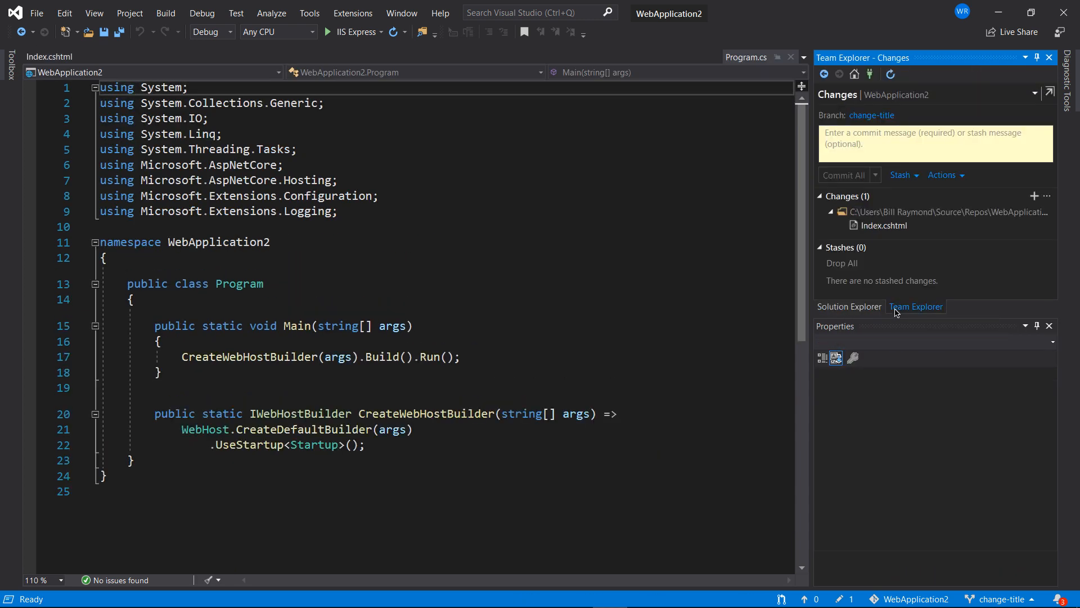
click(854, 73)
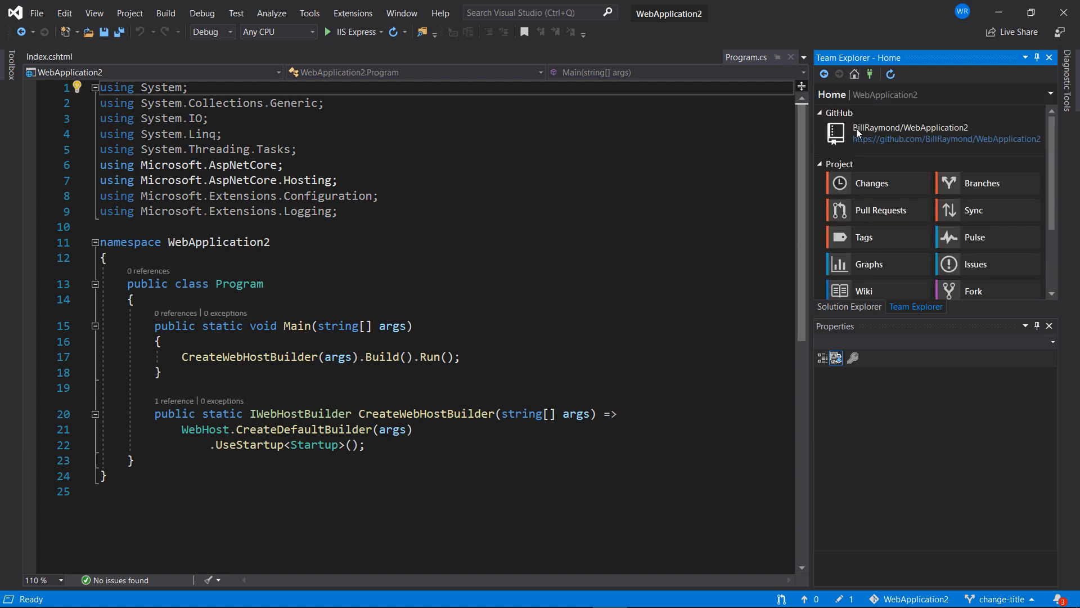
click(873, 190)
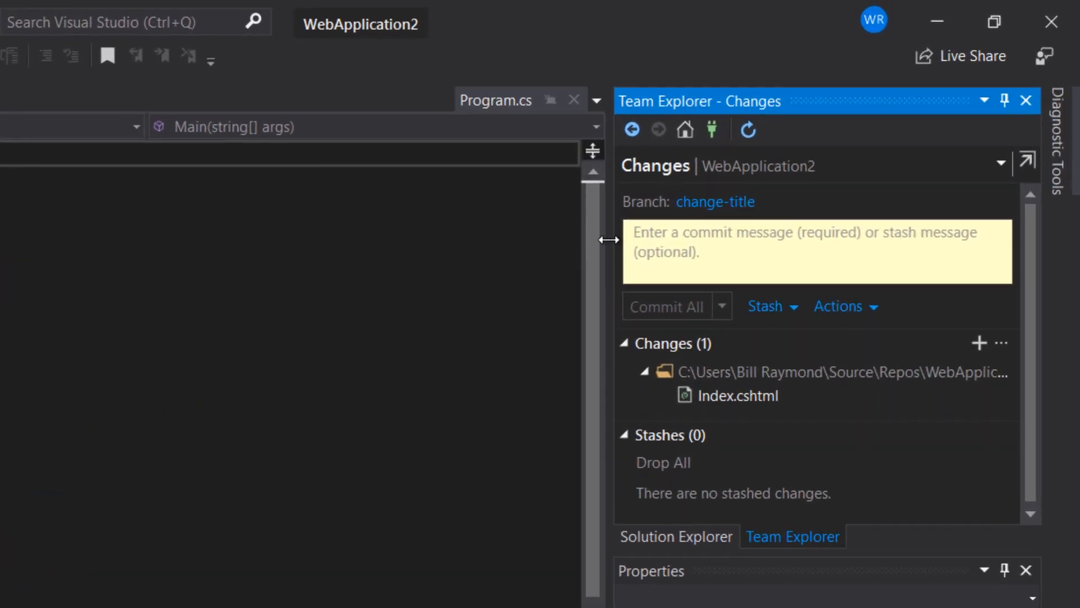
text(added )
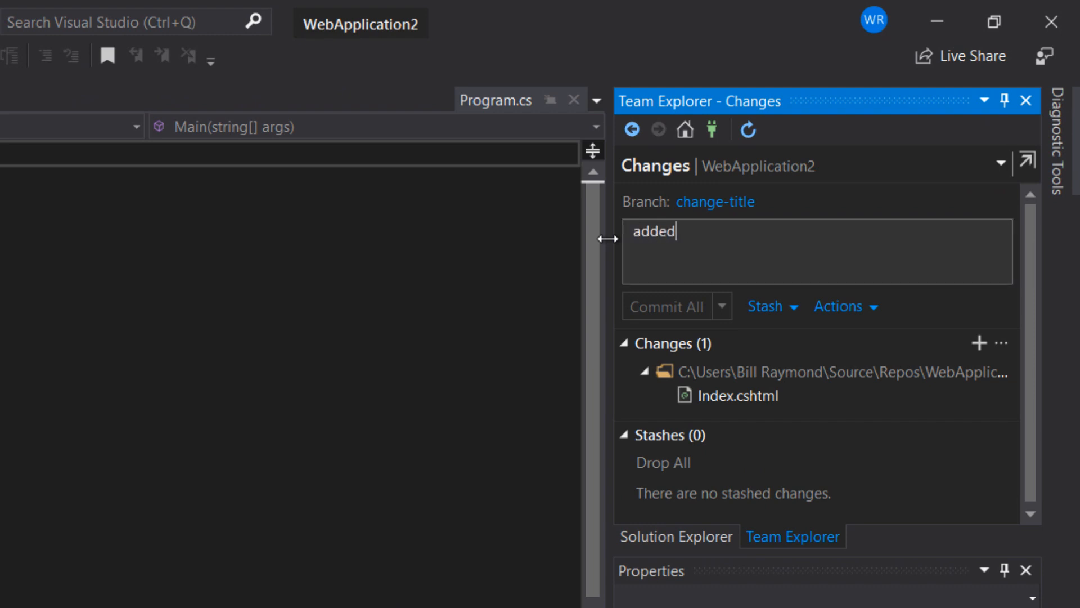
text(hello world text)
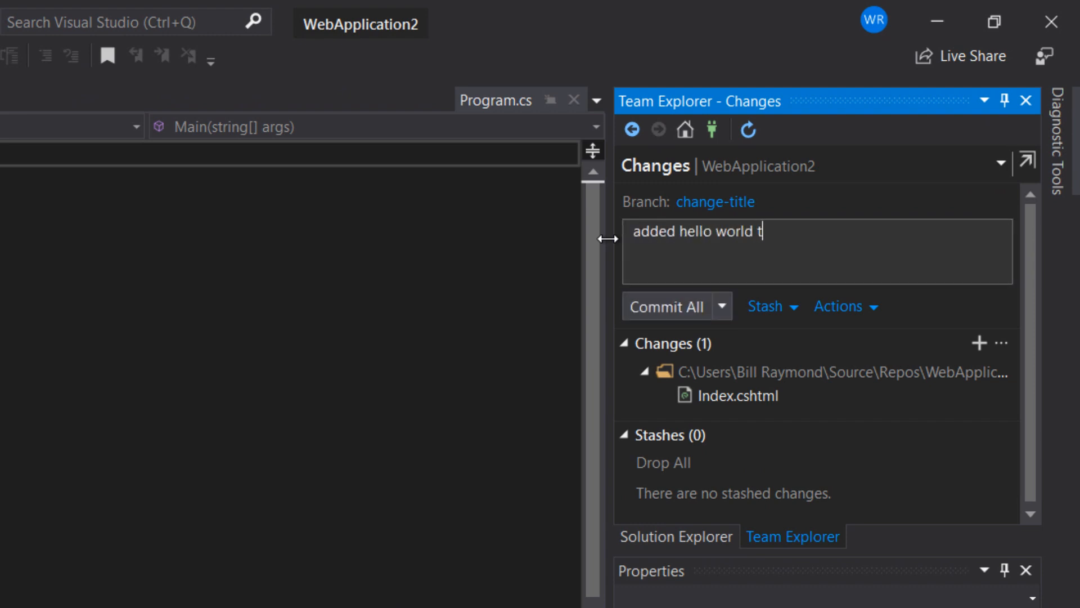
click(672, 307)
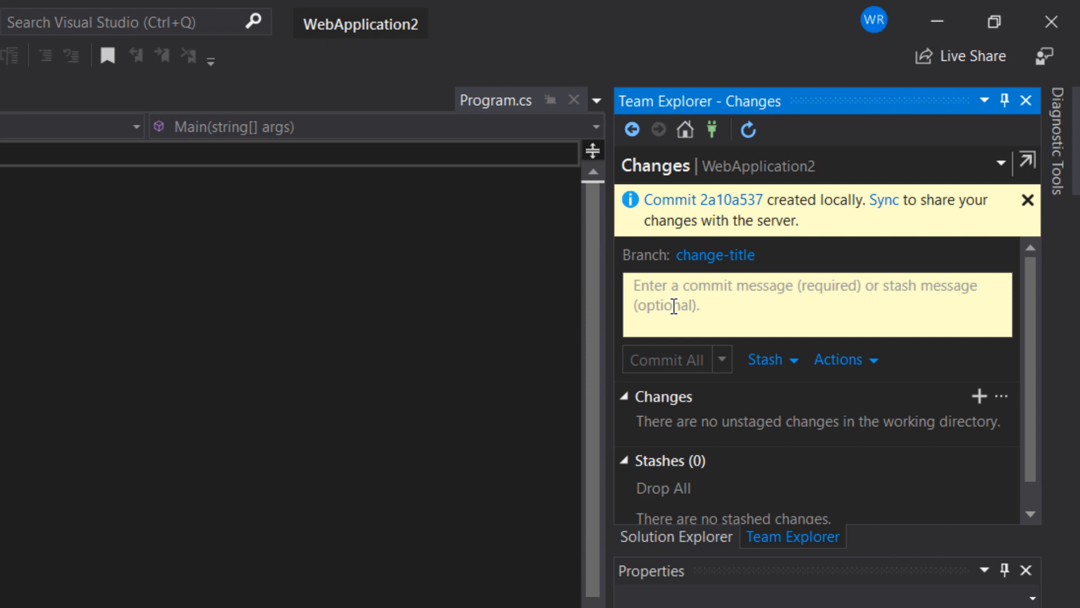
Review Index.cshtml, then push the 'added hello world text' commit from the Synchronization page to GitHub.
click(676, 538)
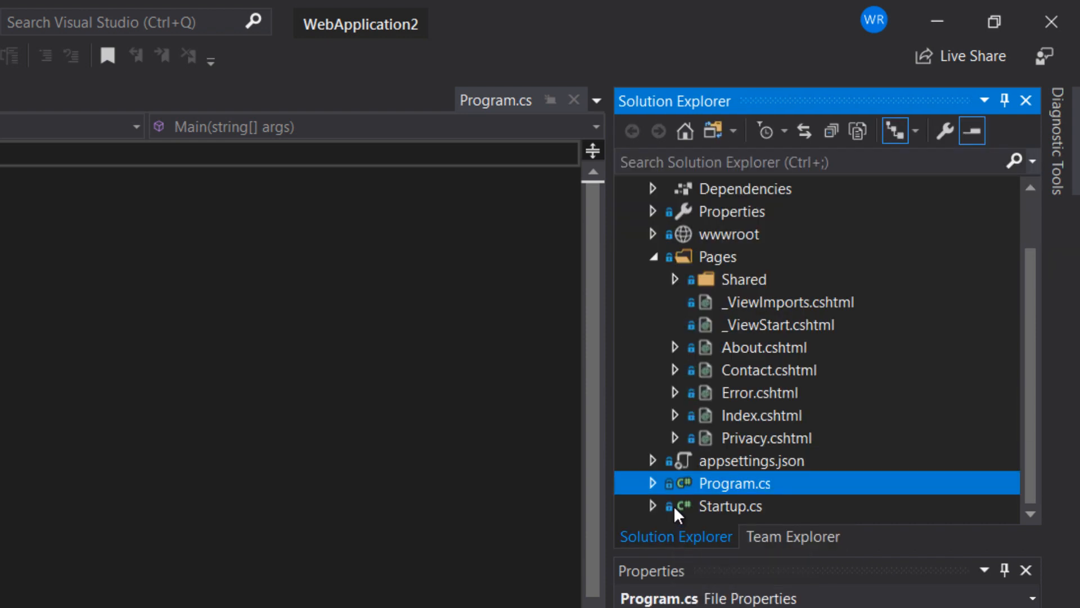
click(732, 414)
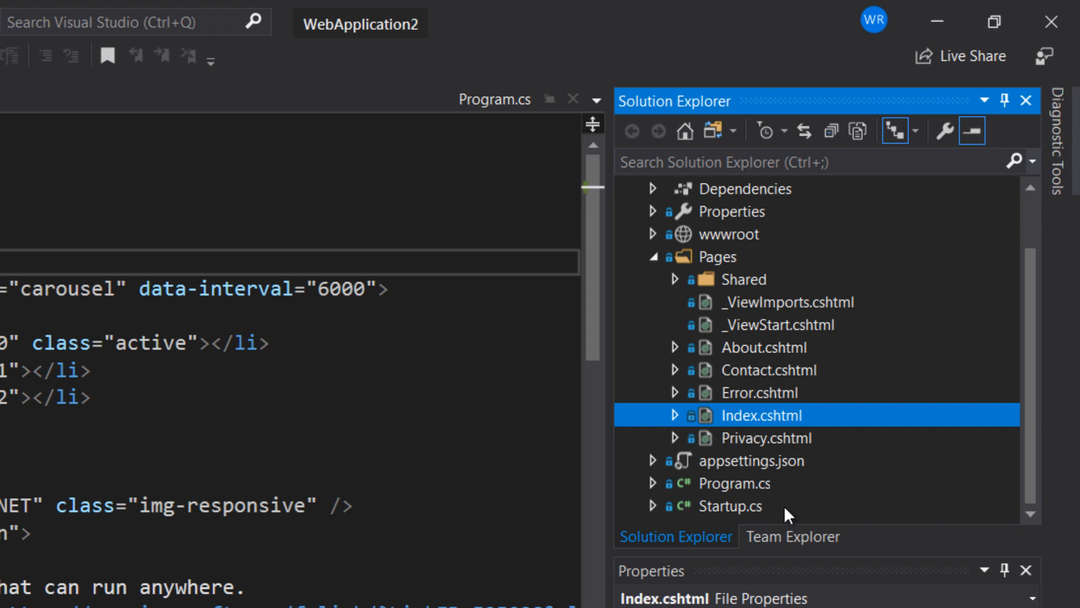
click(784, 536)
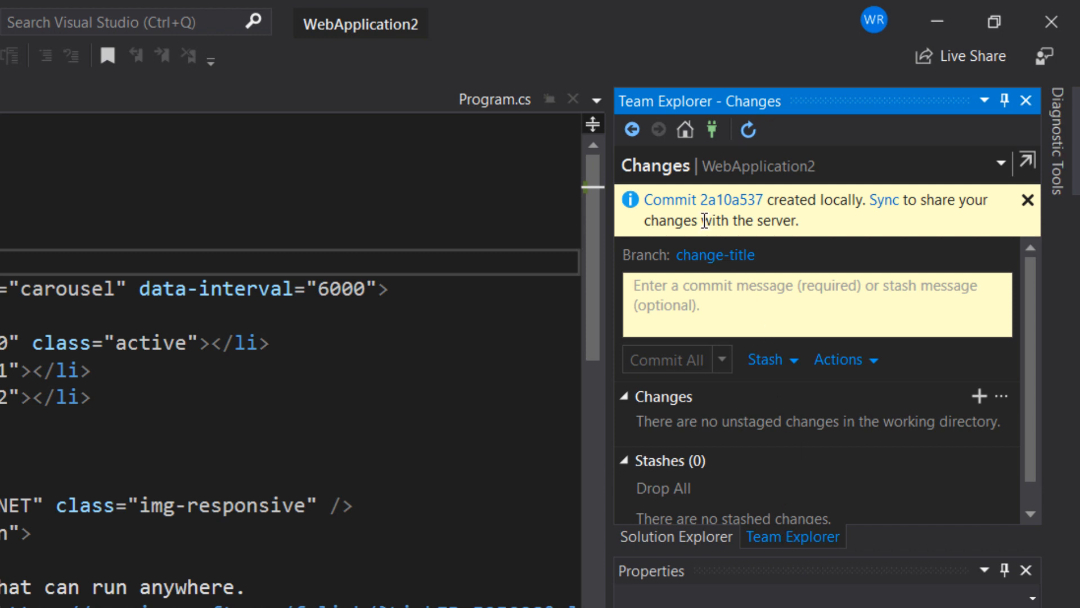
click(875, 206)
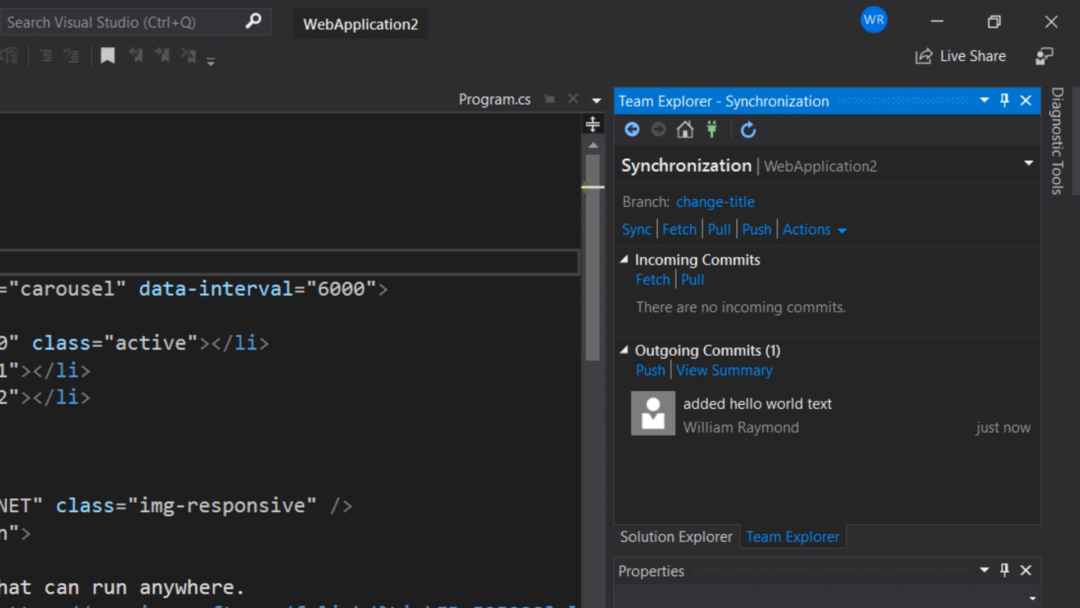
click(650, 371)
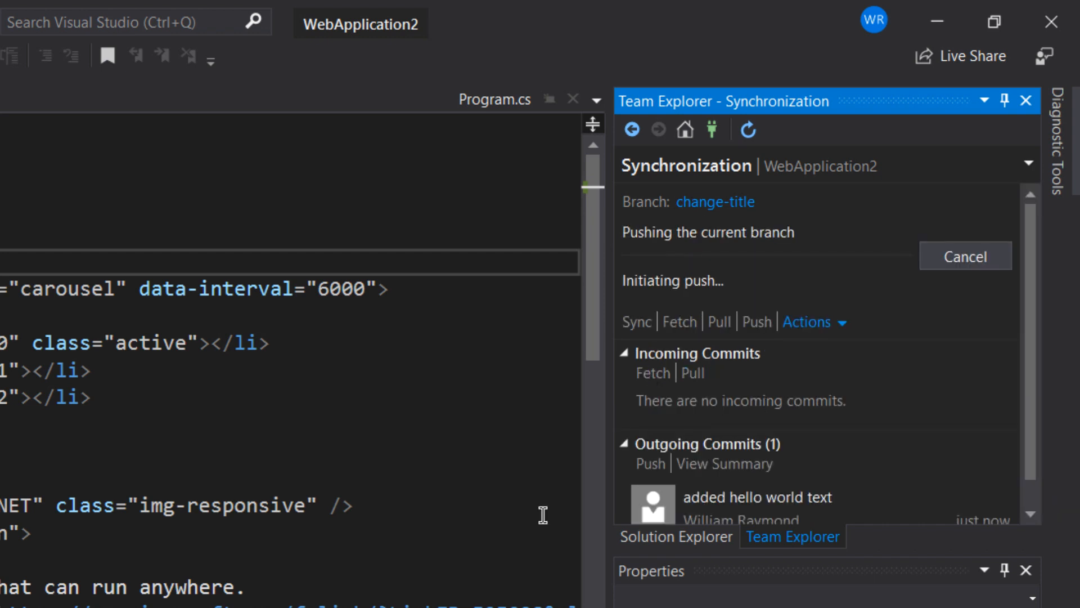
scroll(1011, 513, down, 1)
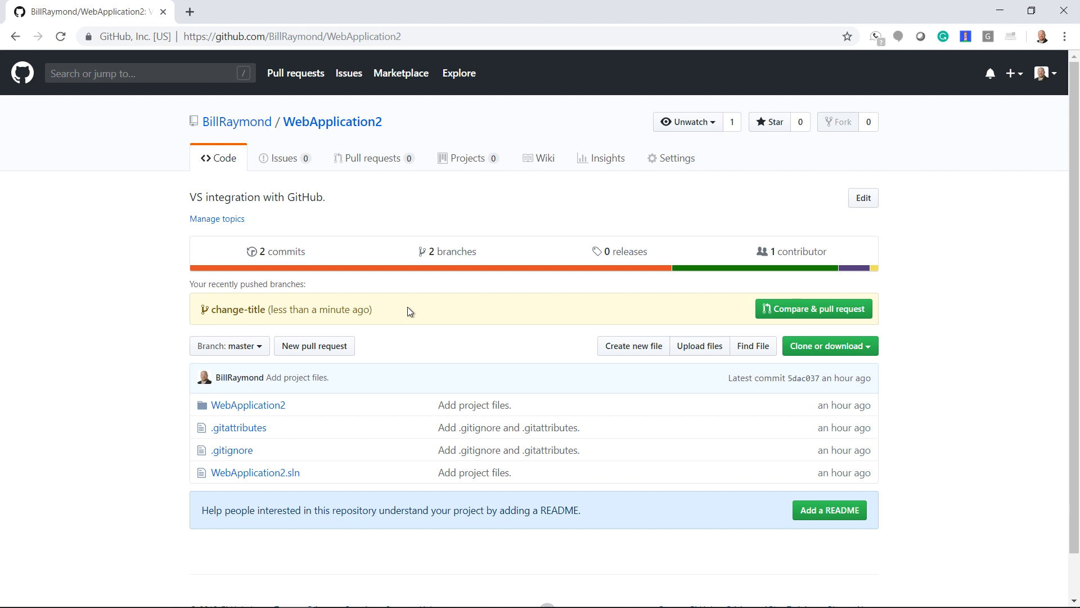
On GitHub, open WebApplication2/Pages/Index.cshtml, switch to change-title, and check line 6 for *** HELLO WORLD ***.
click(249, 410)
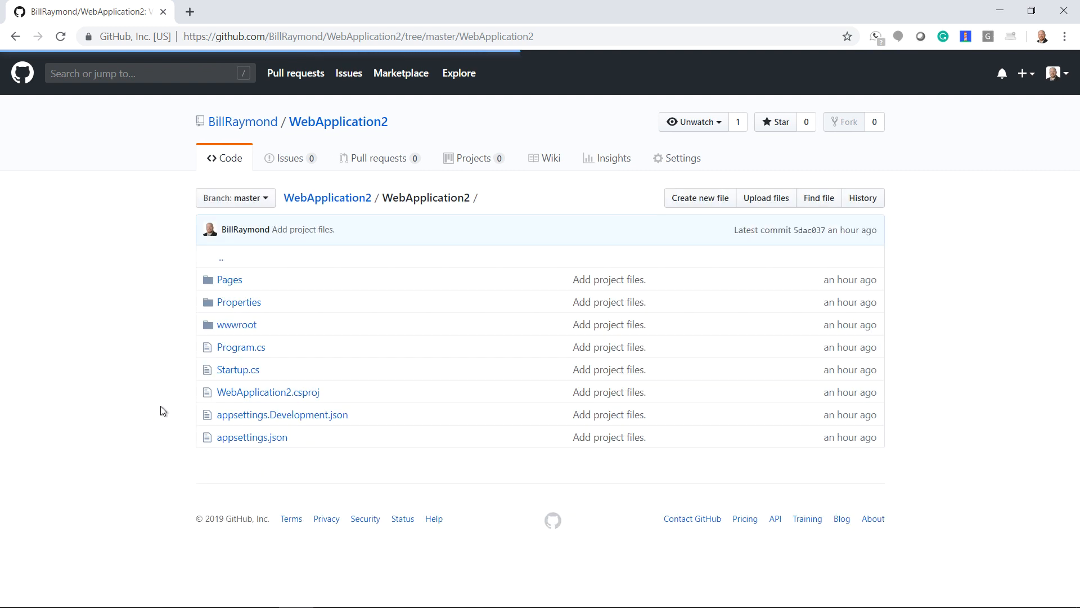
click(218, 281)
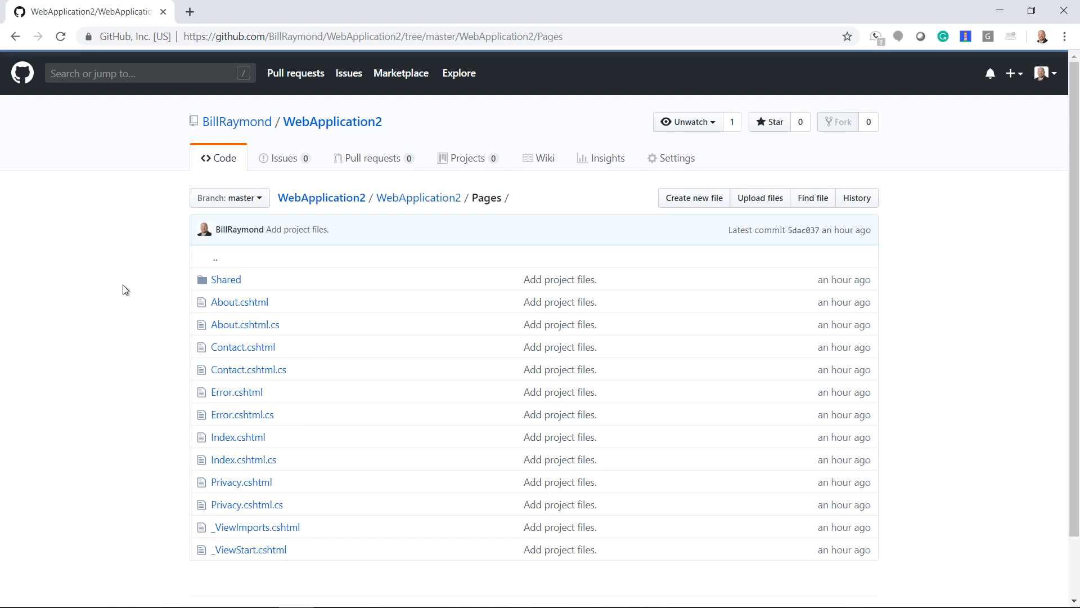
click(231, 442)
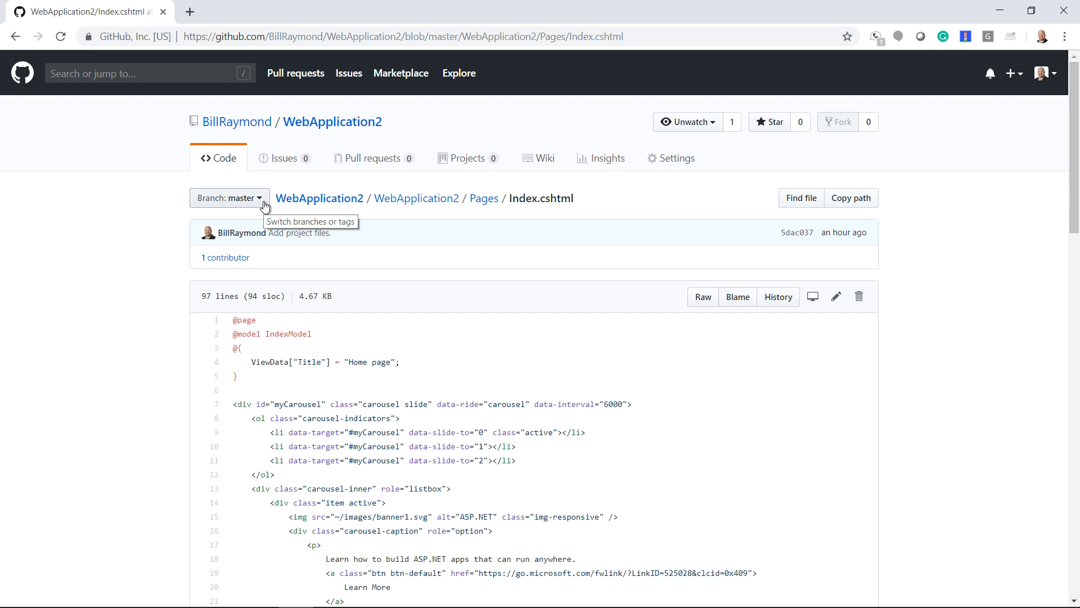
click(263, 205)
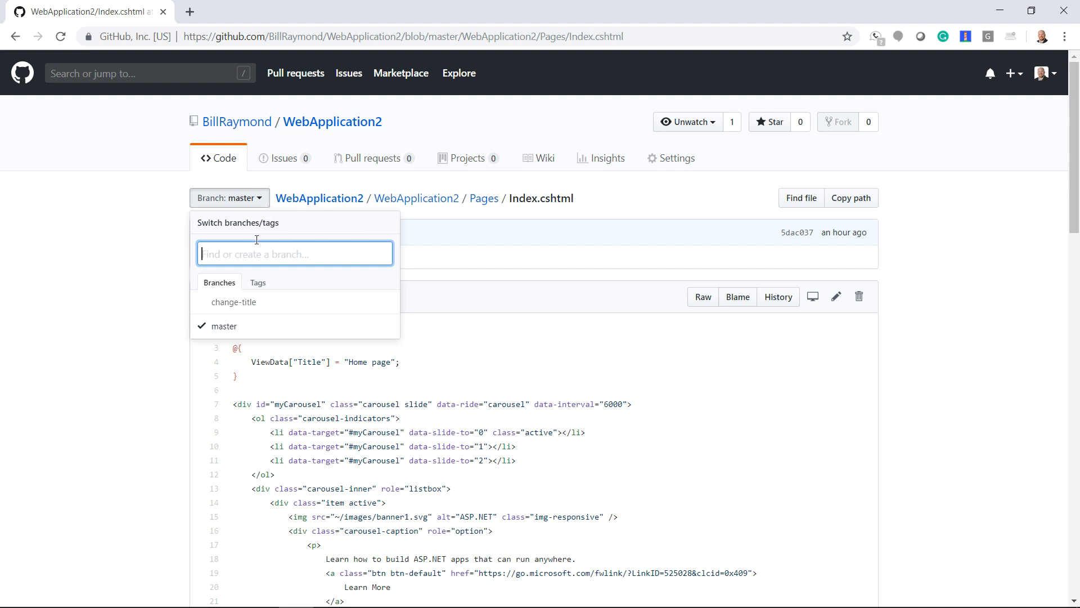
click(242, 304)
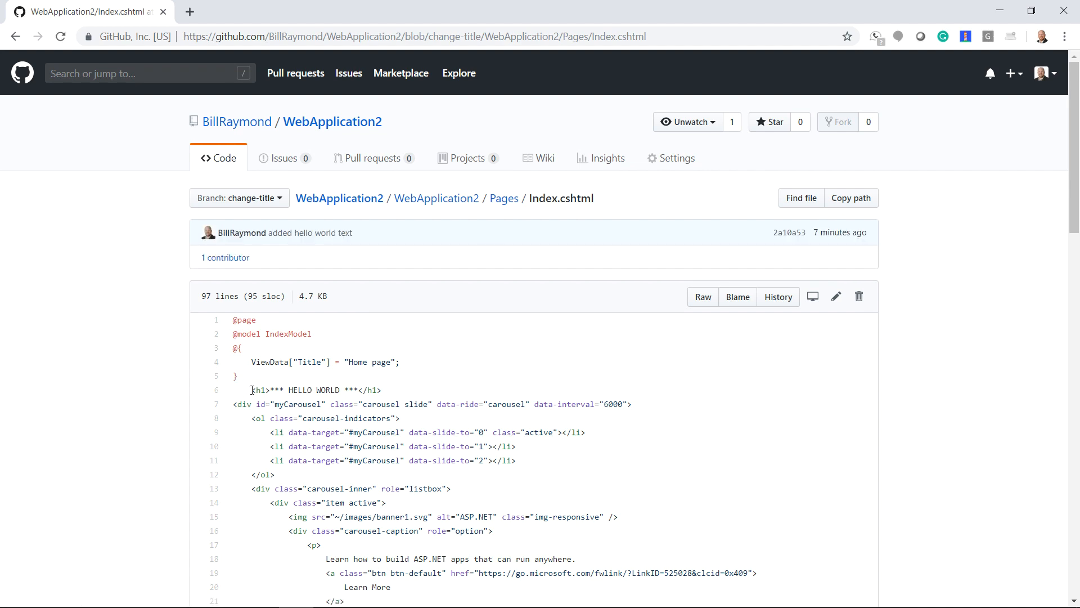
drag(251, 390, 395, 394)
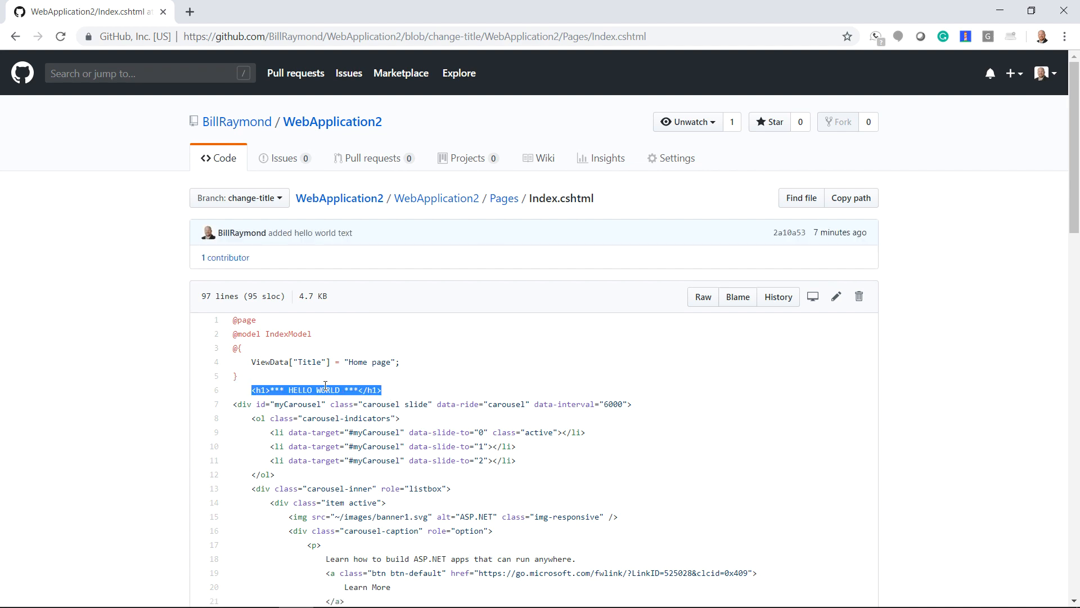
click(121, 379)
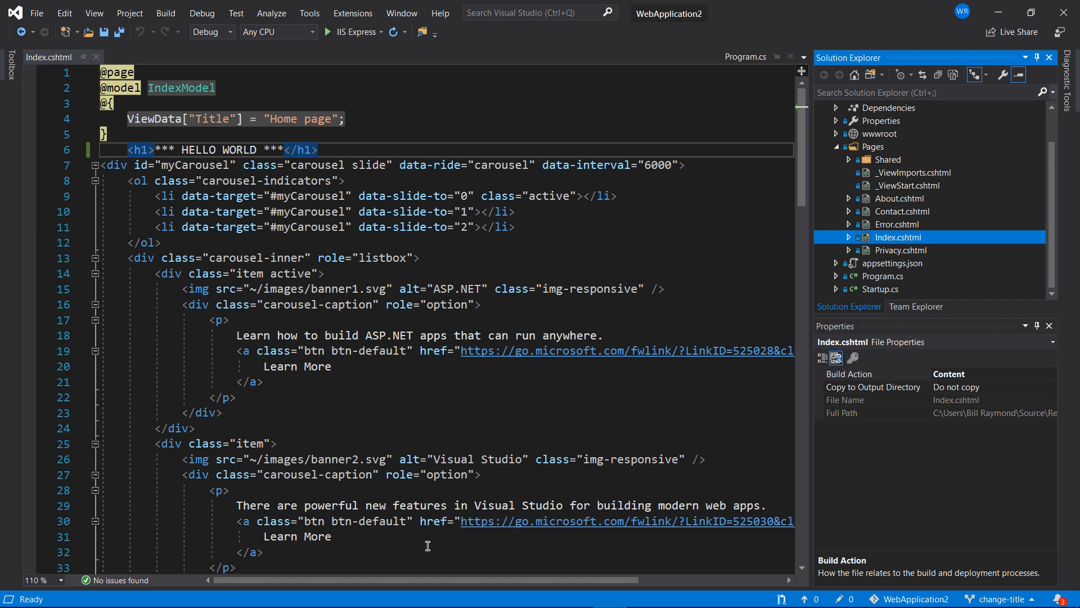
Open the History - change-title tab from the status-bar branch menu.
click(996, 600)
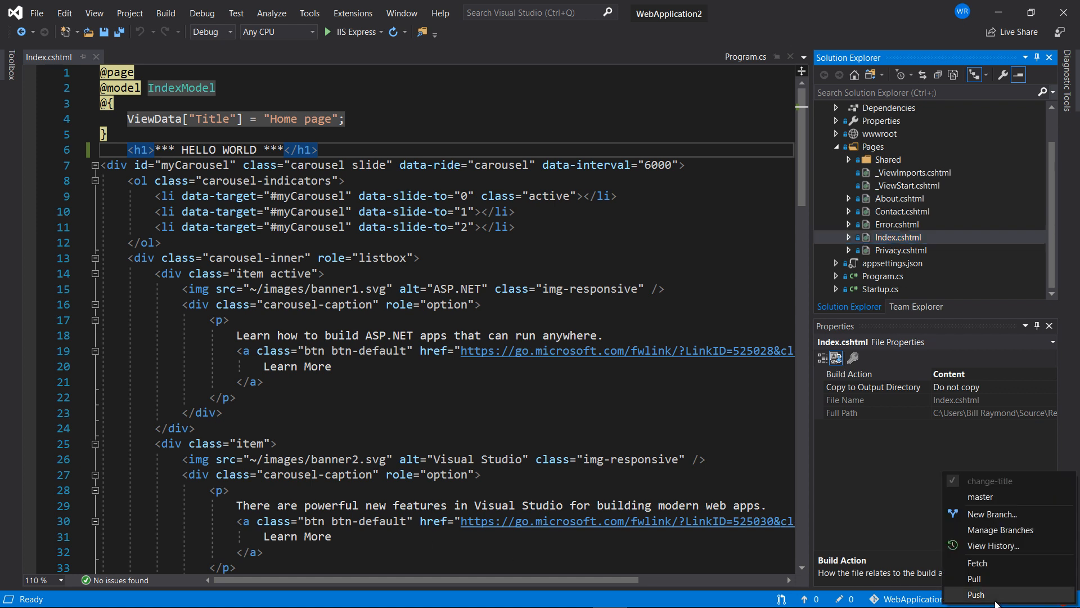
click(988, 545)
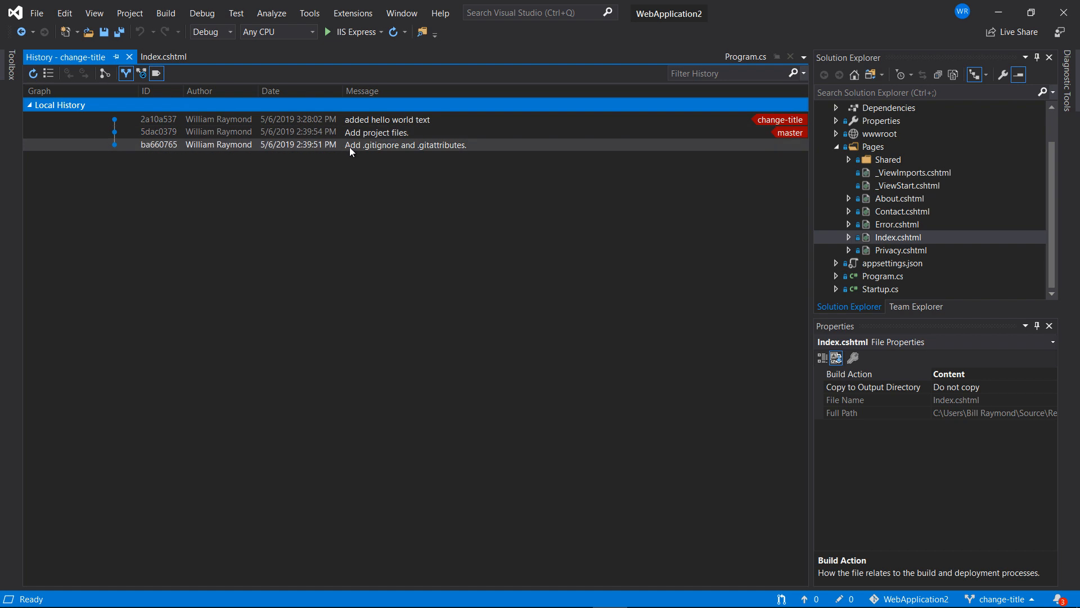
mouse_move(328, 144)
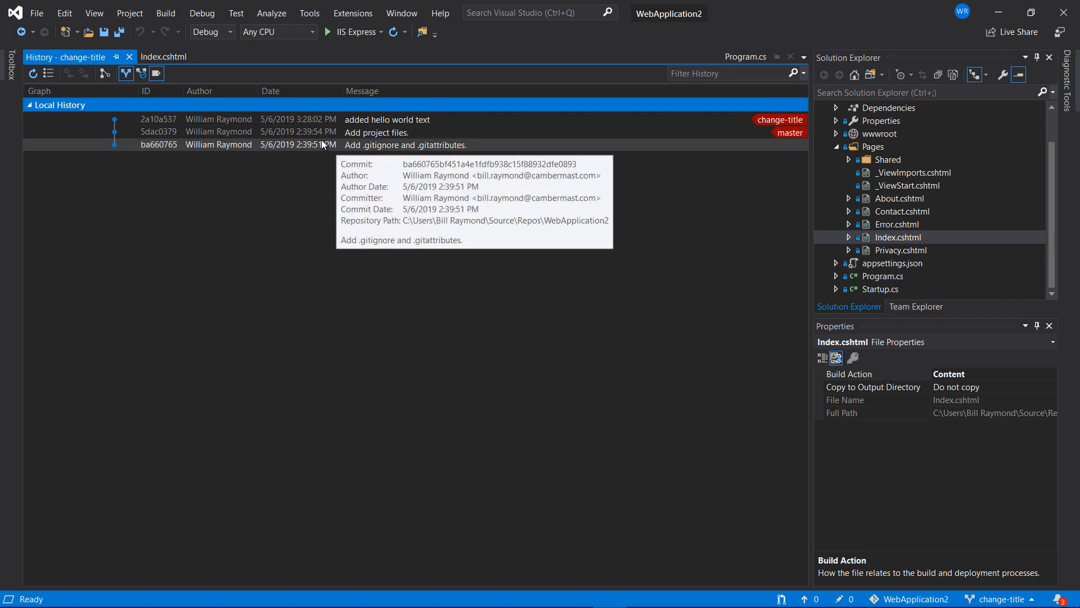
Replace the HELLO WORLD heading text in Index.cshtml with HI THERE.
click(129, 57)
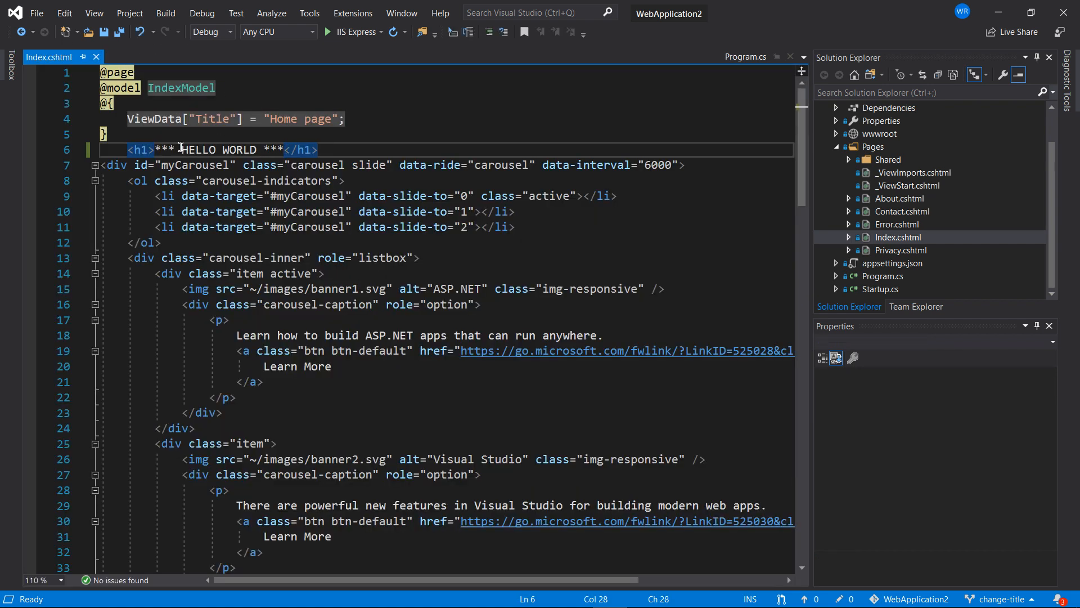
drag(182, 150, 256, 148)
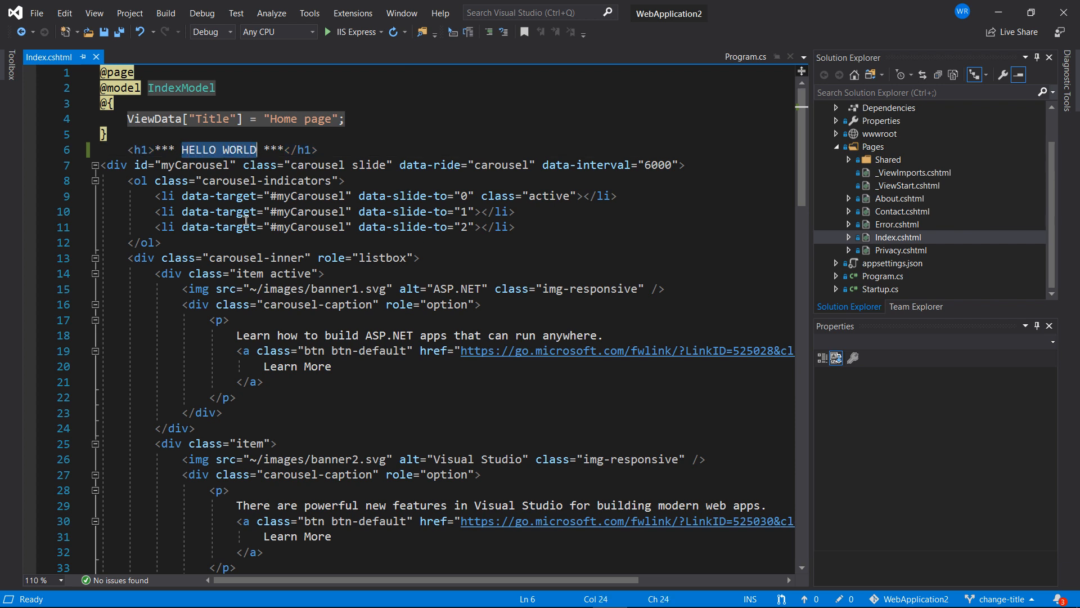
text(HI THERE)
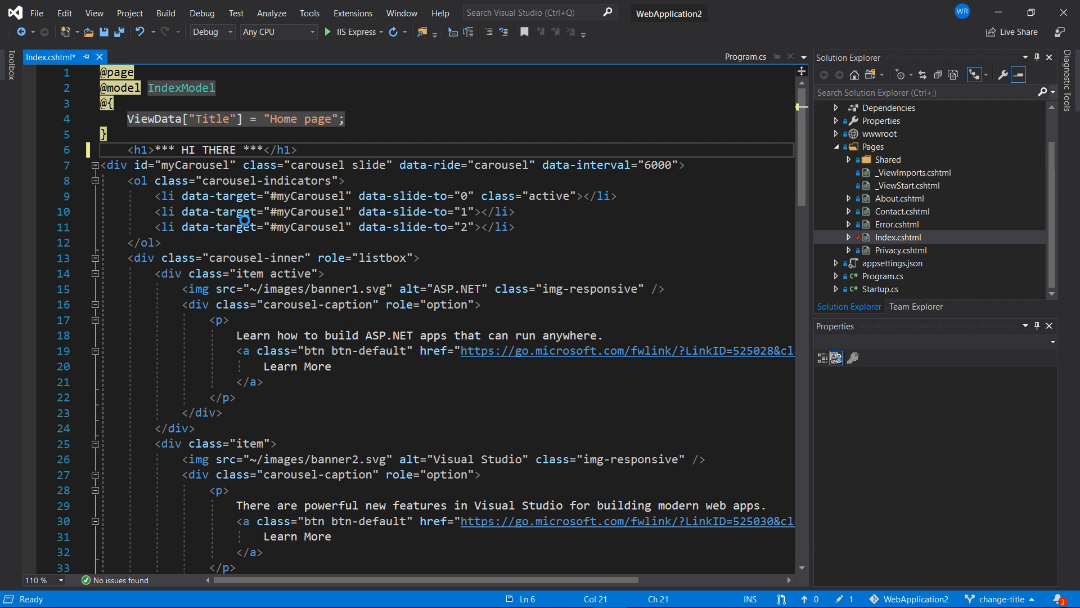
Commit Index.cshtml locally as 'changed to hi there' and reopen the change-title history.
right_click(886, 237)
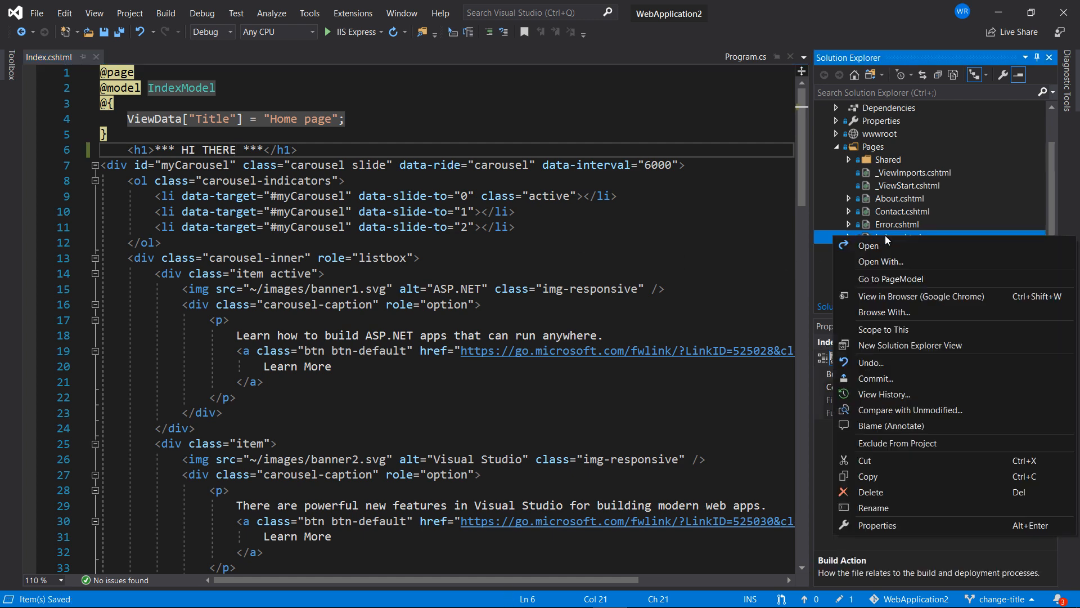
click(889, 382)
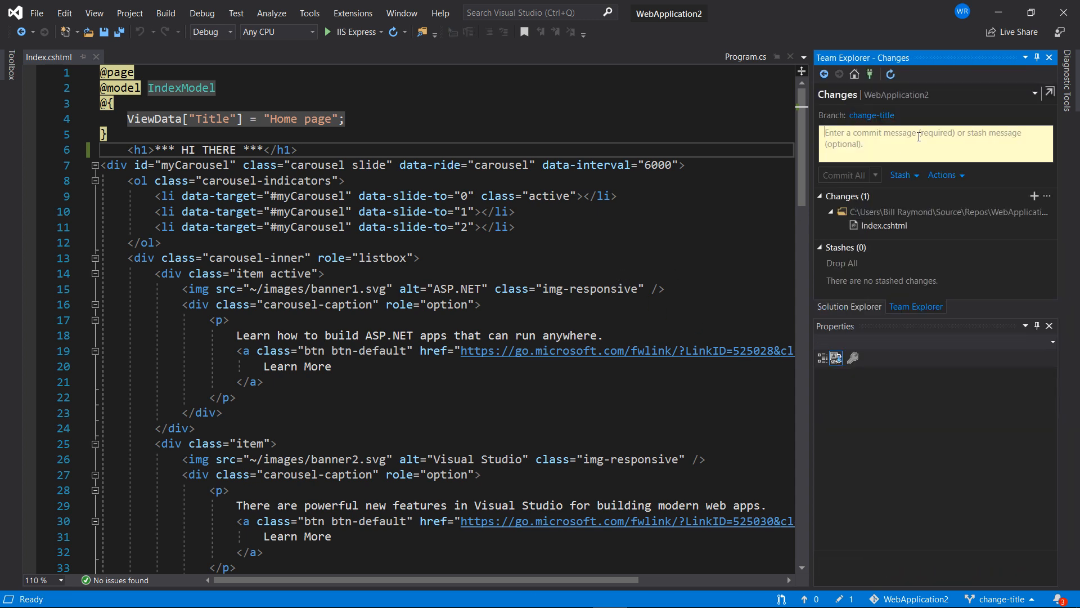
click(918, 137)
text(changed to hi there.)
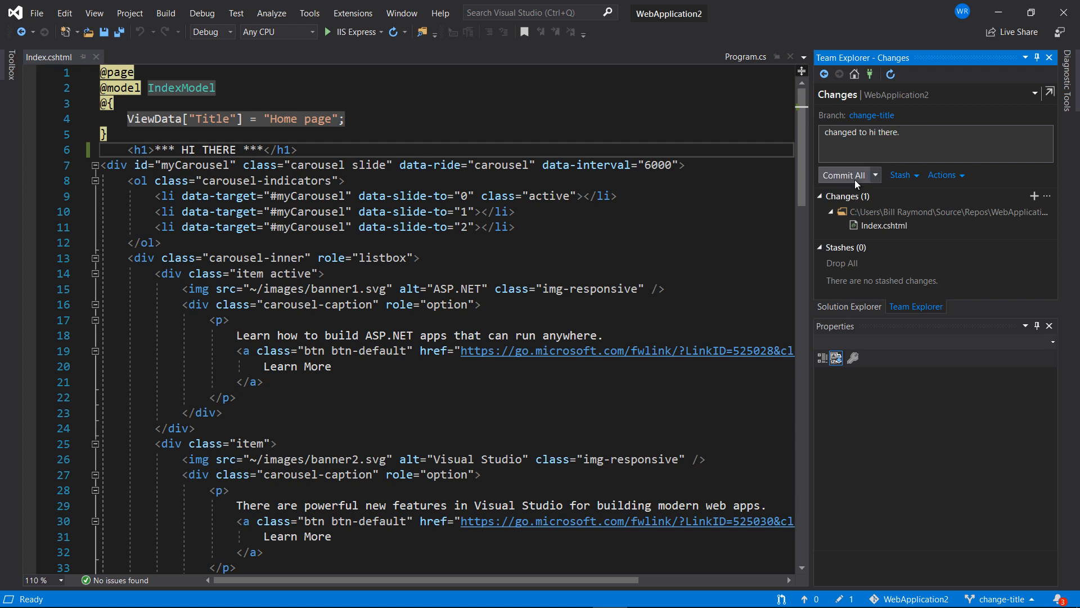
click(855, 178)
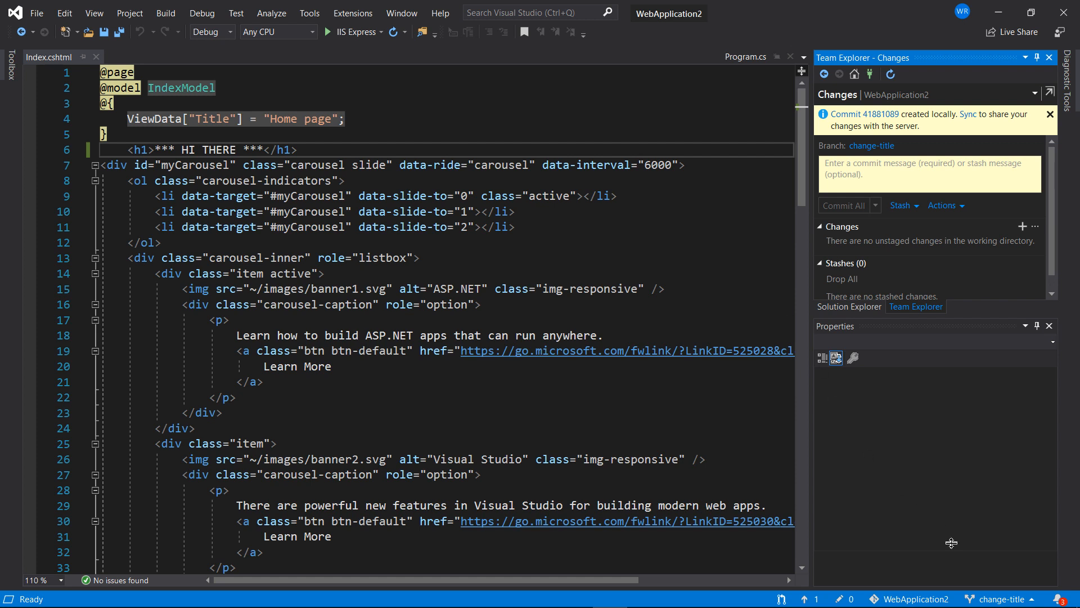
click(996, 599)
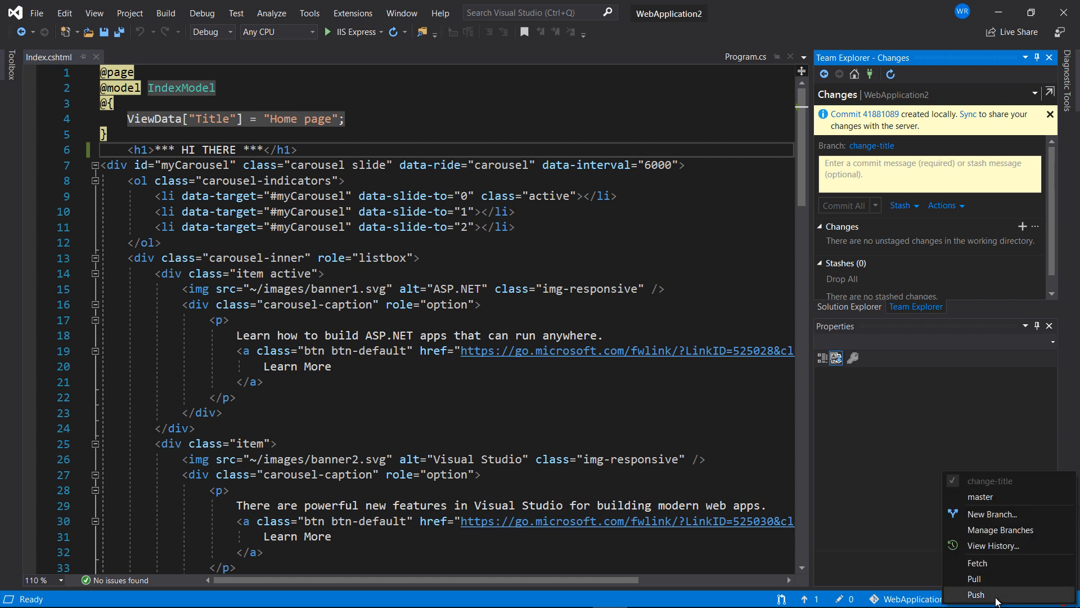
click(989, 544)
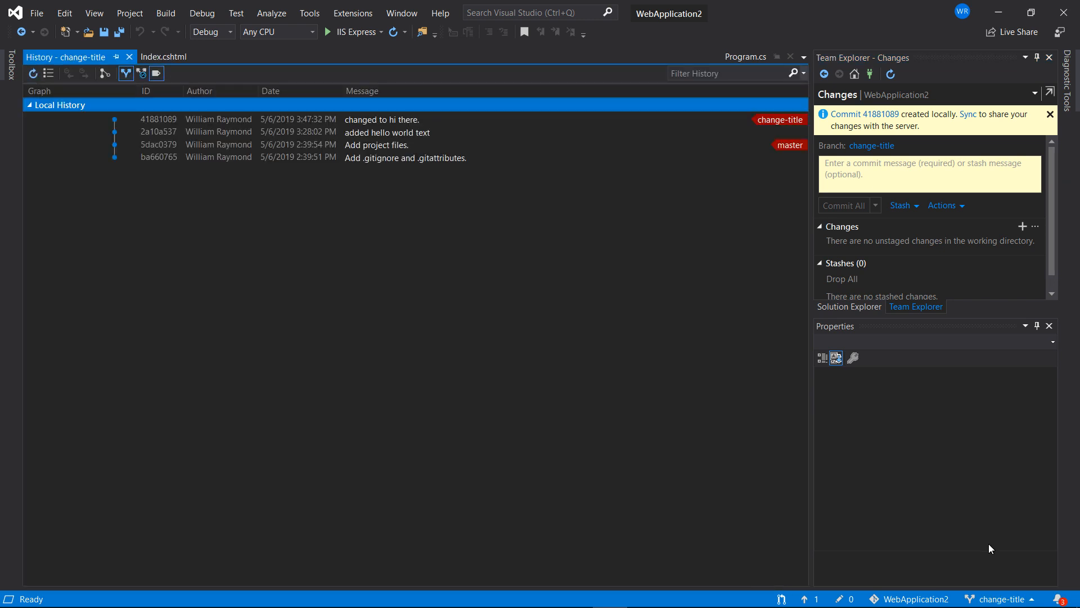
Revert commit 41881089 'changed to hi there.' from the History view and confirm with Yes.
click(425, 122)
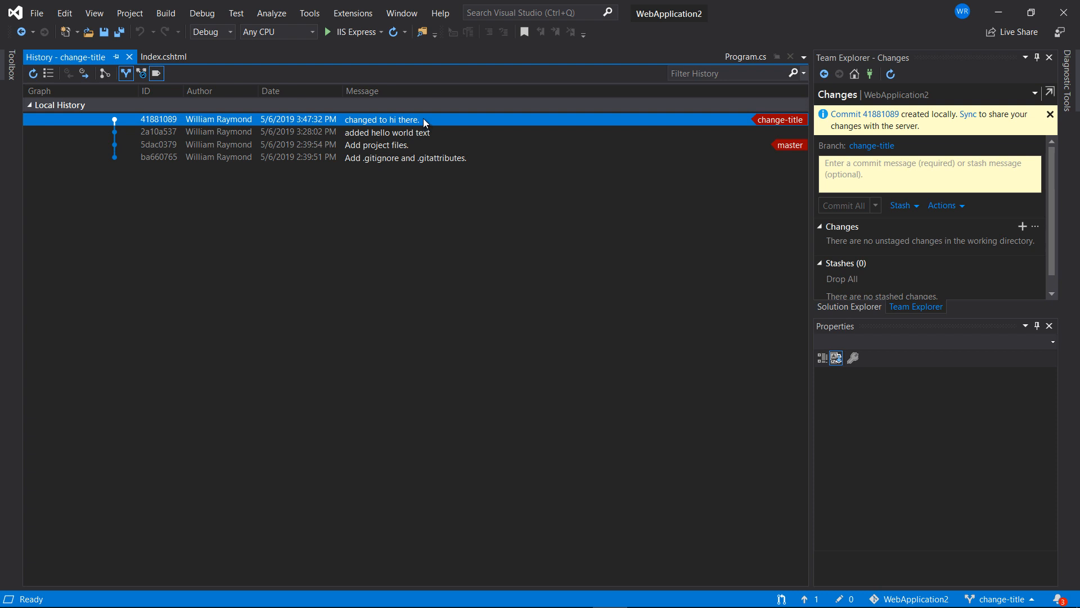
right_click(425, 122)
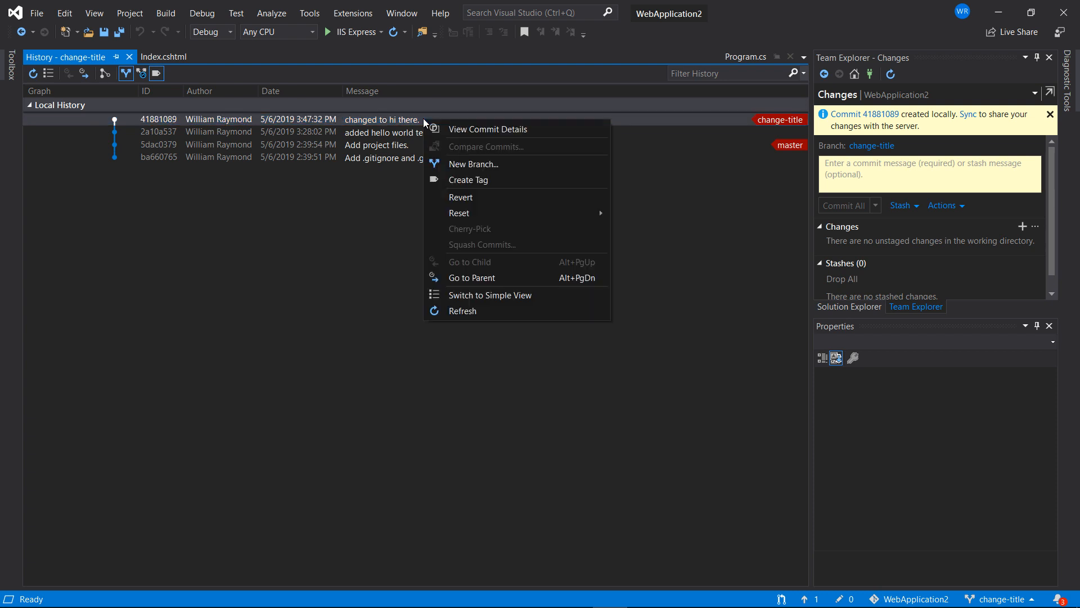
click(455, 197)
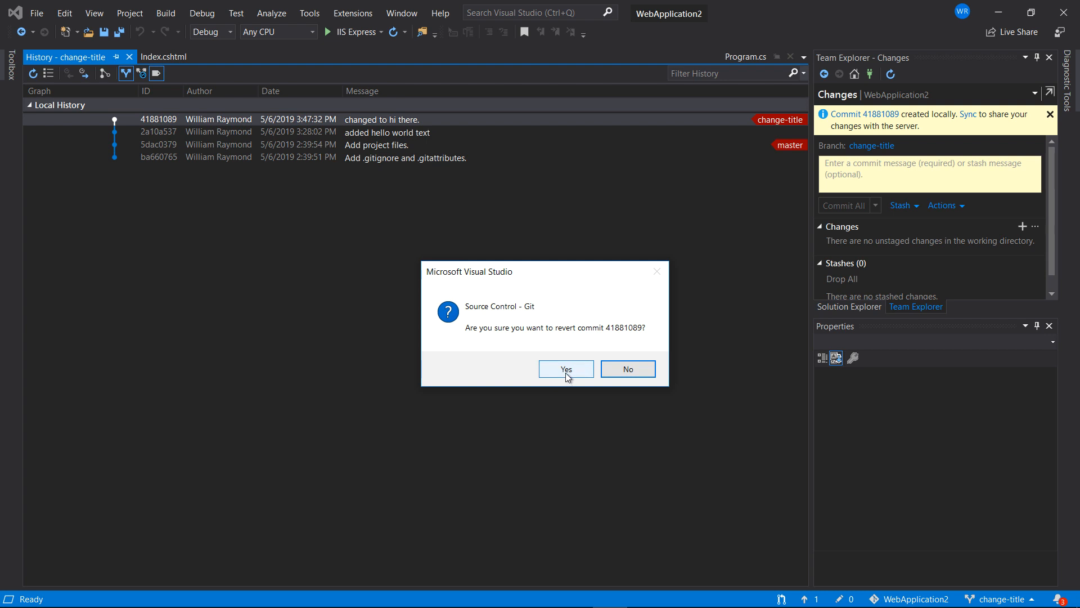
click(566, 369)
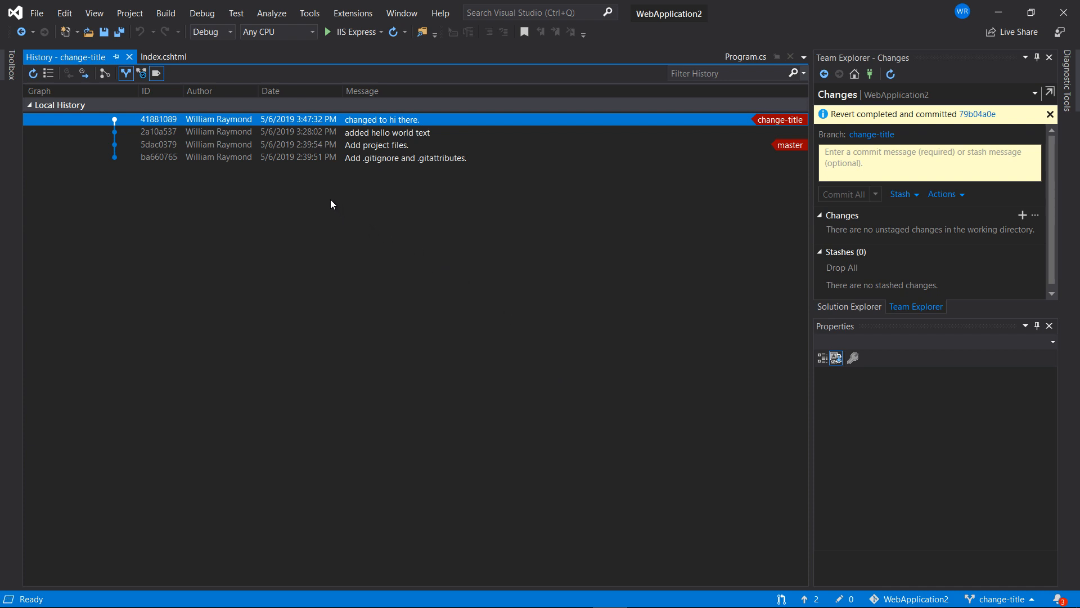
mouse_move(153, 156)
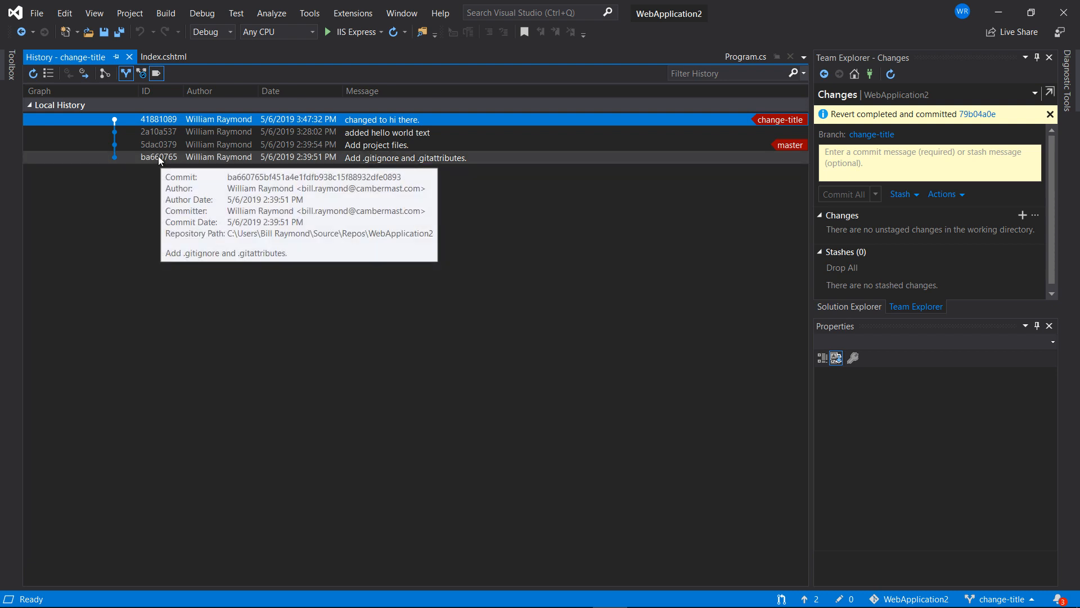
Refresh the history to show revert commit 79b04a0e and confirm line 6 reads HELLO WORLD again.
click(32, 74)
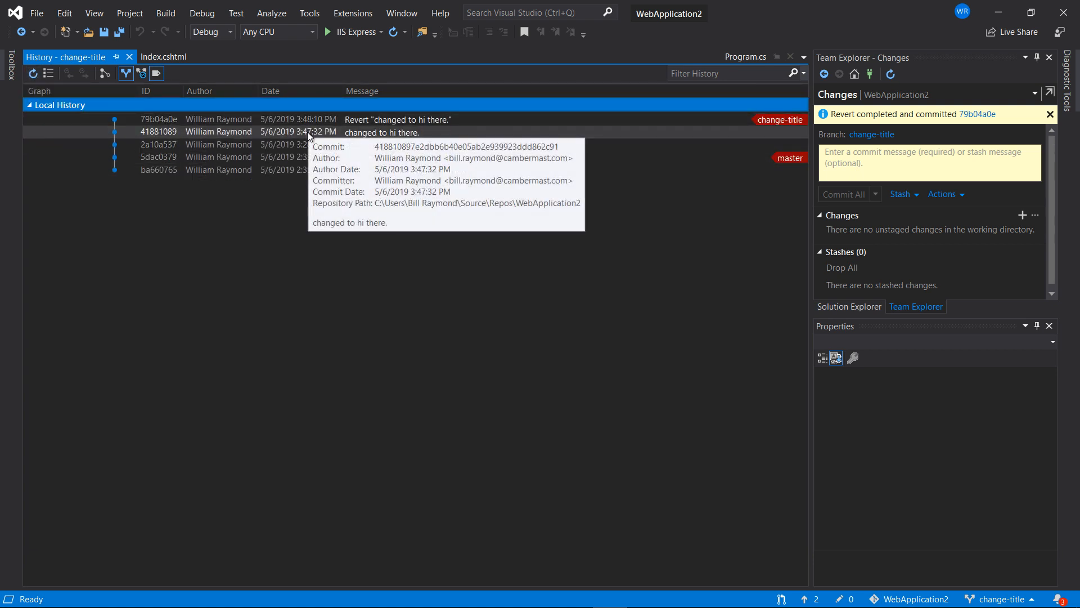
mouse_move(308, 122)
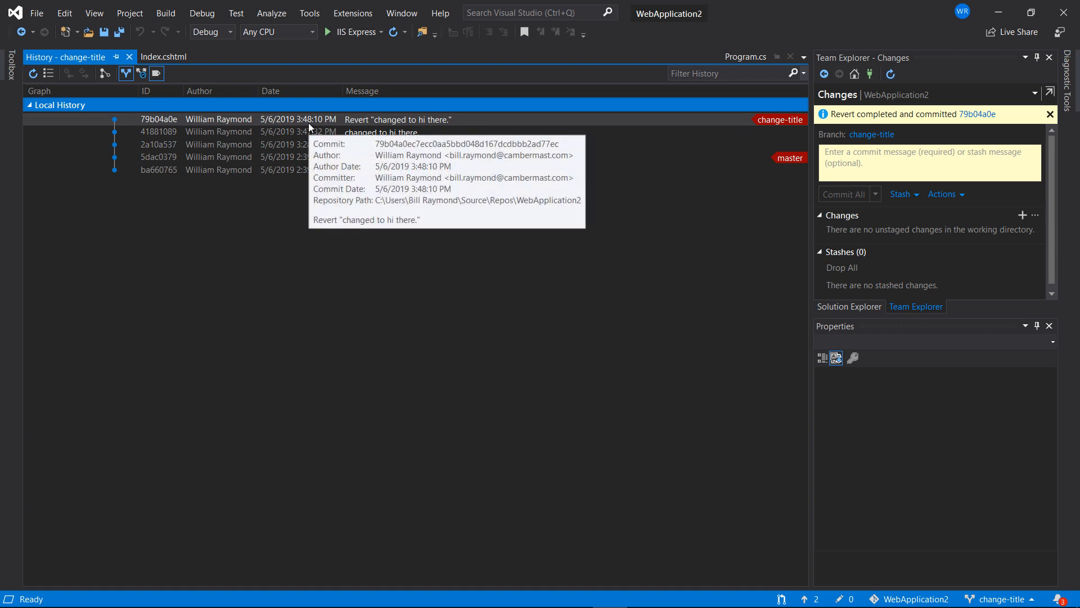
click(159, 59)
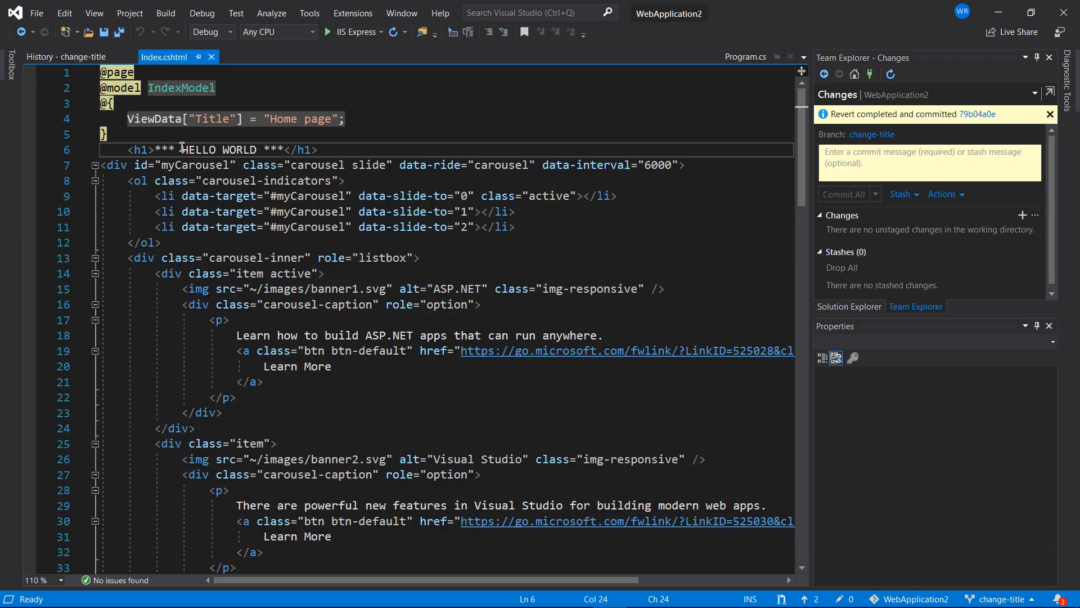
drag(182, 148, 257, 148)
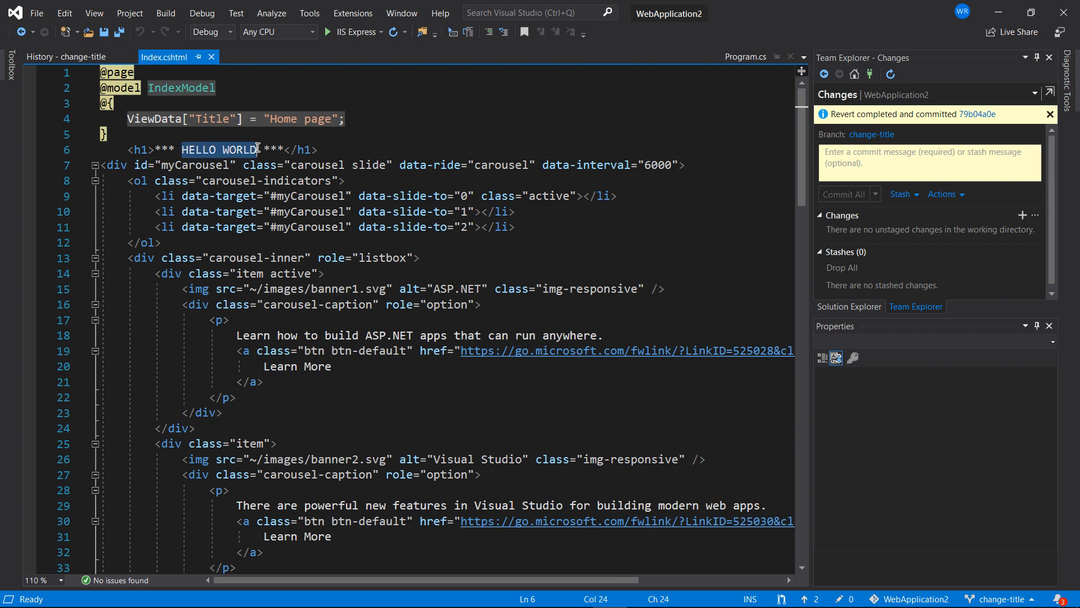
click(66, 58)
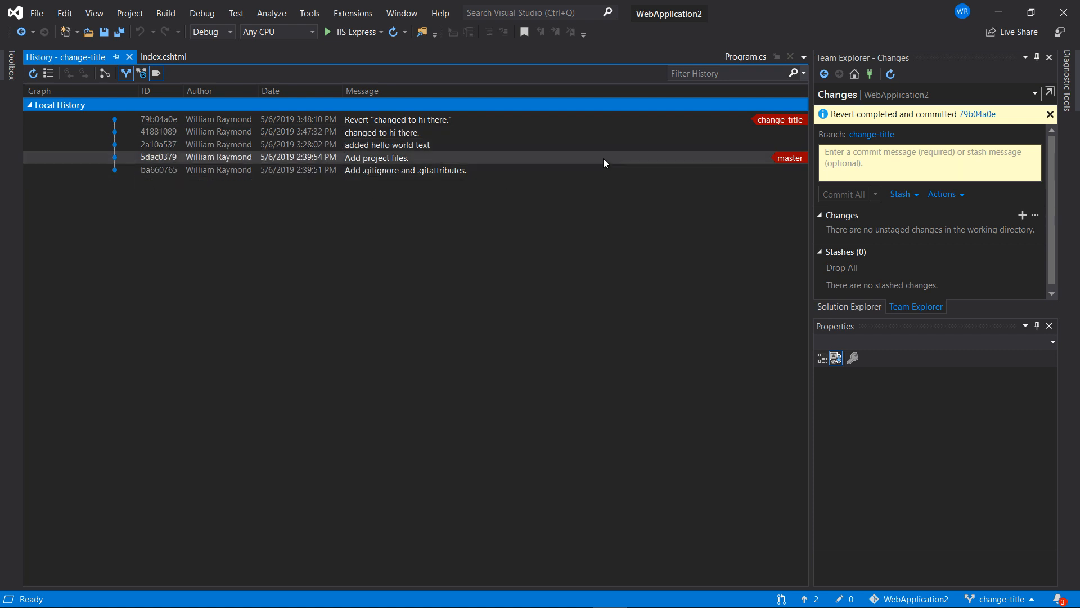
Check out the master branch from the Team Explorer Branches list.
click(789, 160)
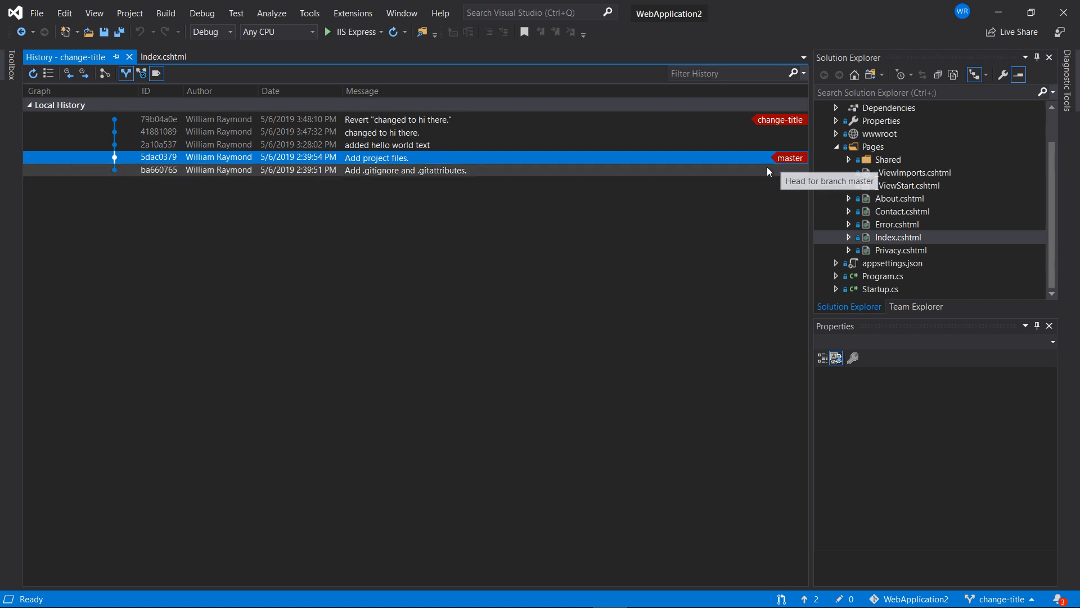
mouse_move(759, 170)
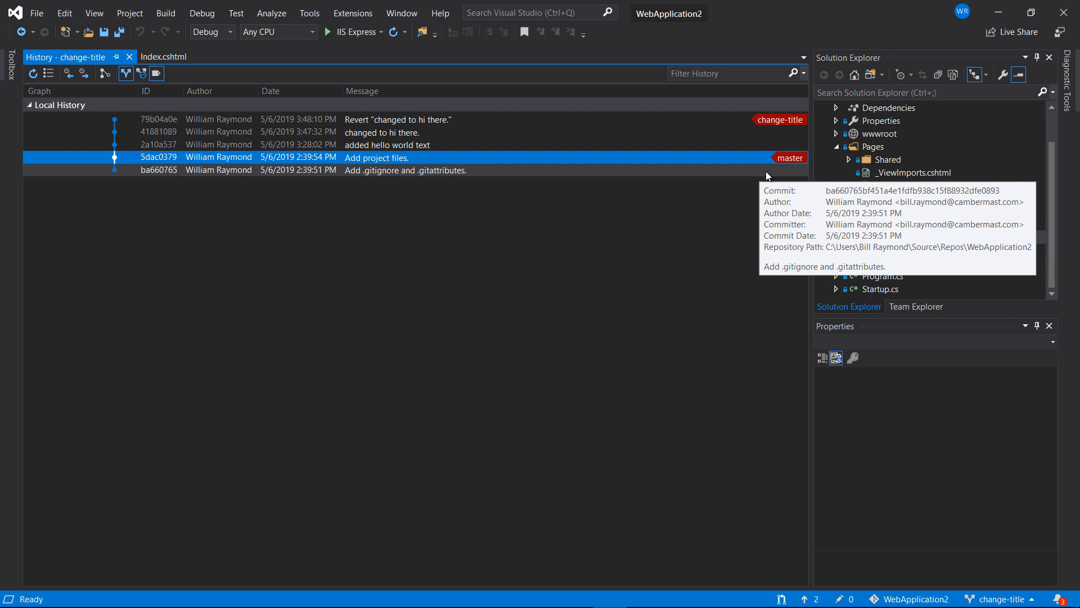
mouse_move(766, 127)
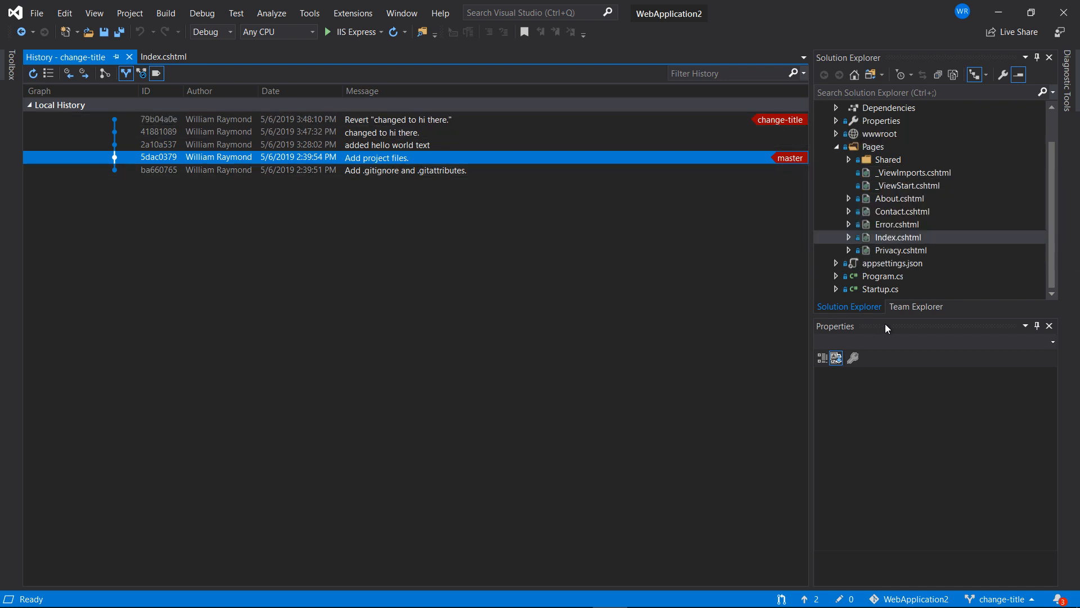
click(913, 310)
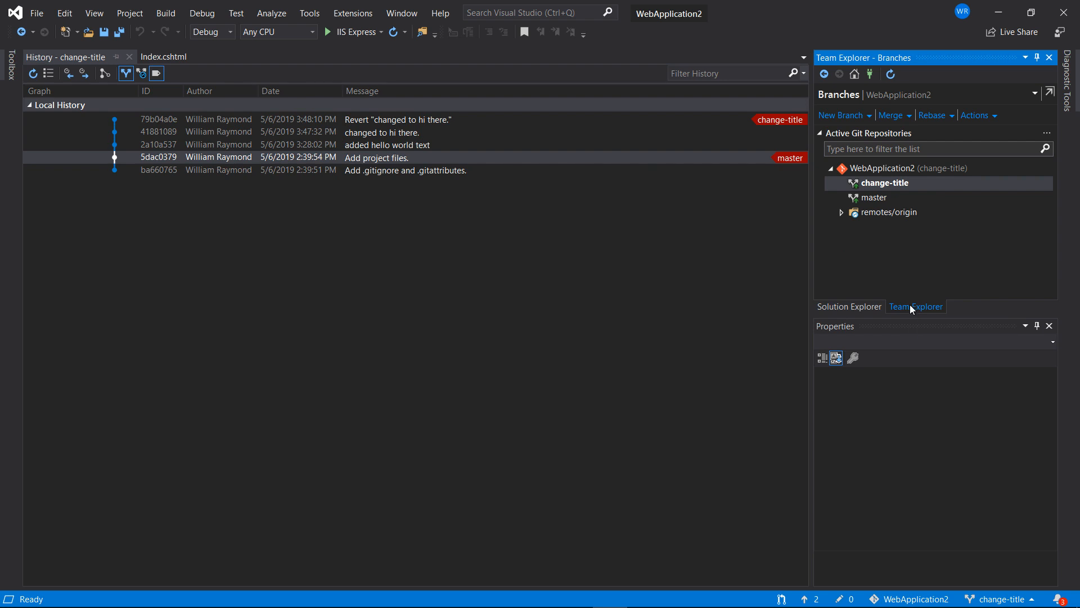
mouse_move(881, 203)
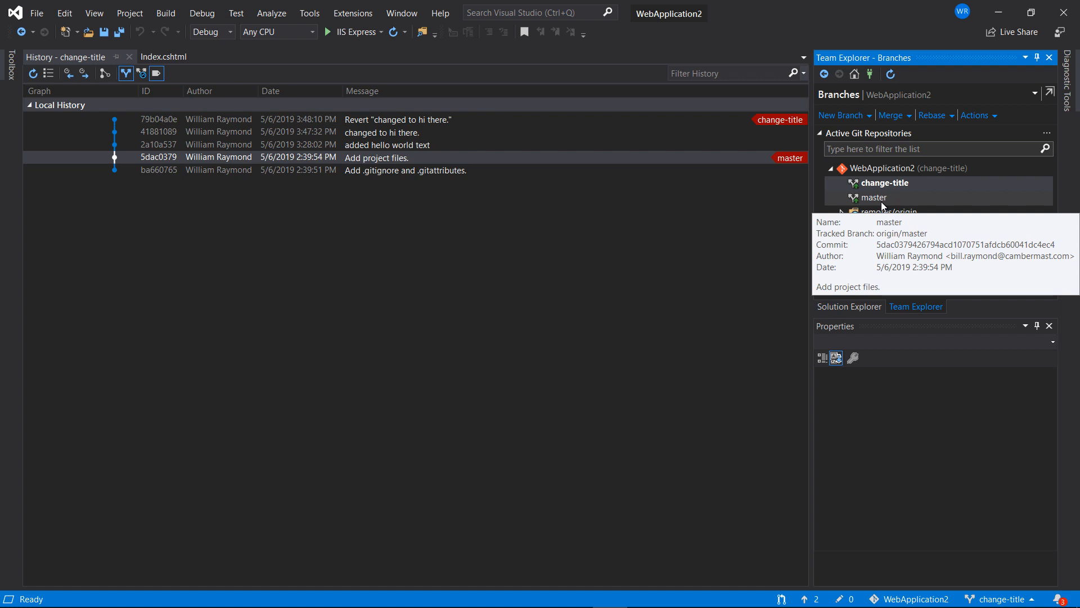
double_click(881, 201)
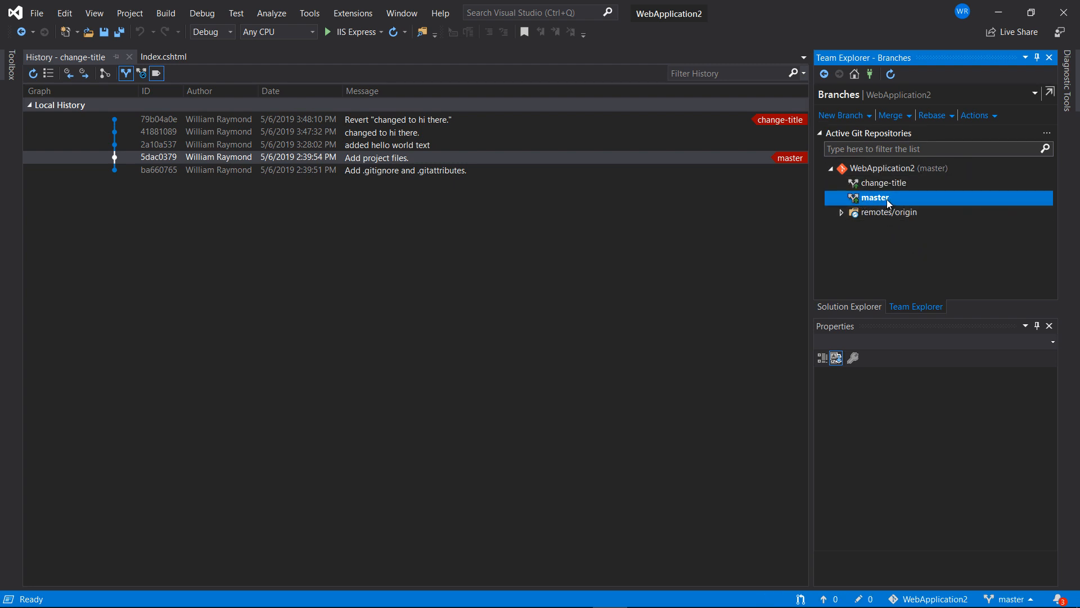
mouse_move(888, 201)
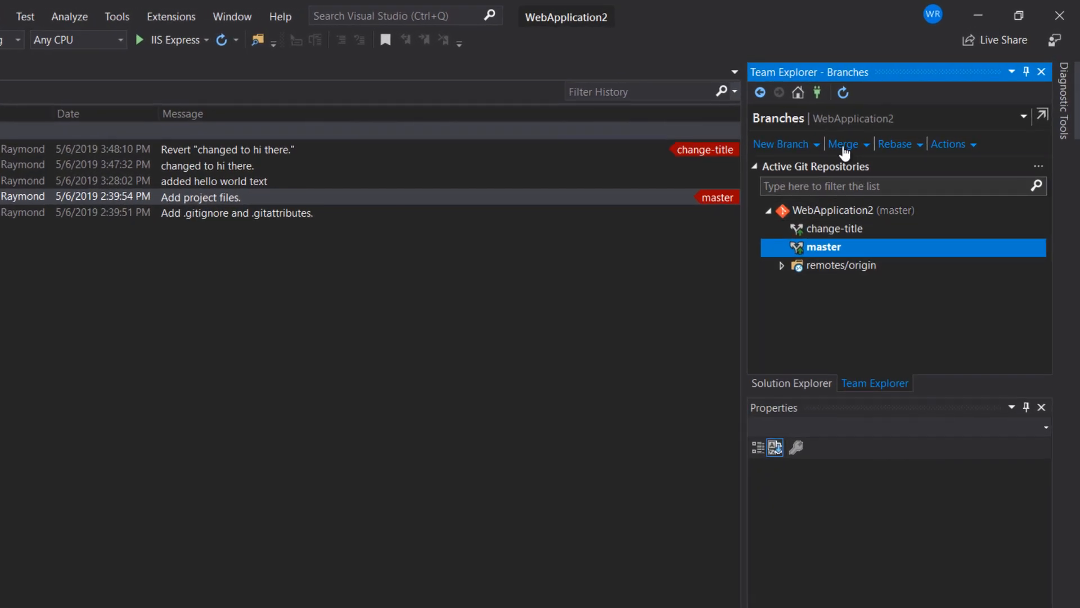
Merge change-title into master and return to Index.cshtml showing *** HELLO WORLD ***.
click(844, 145)
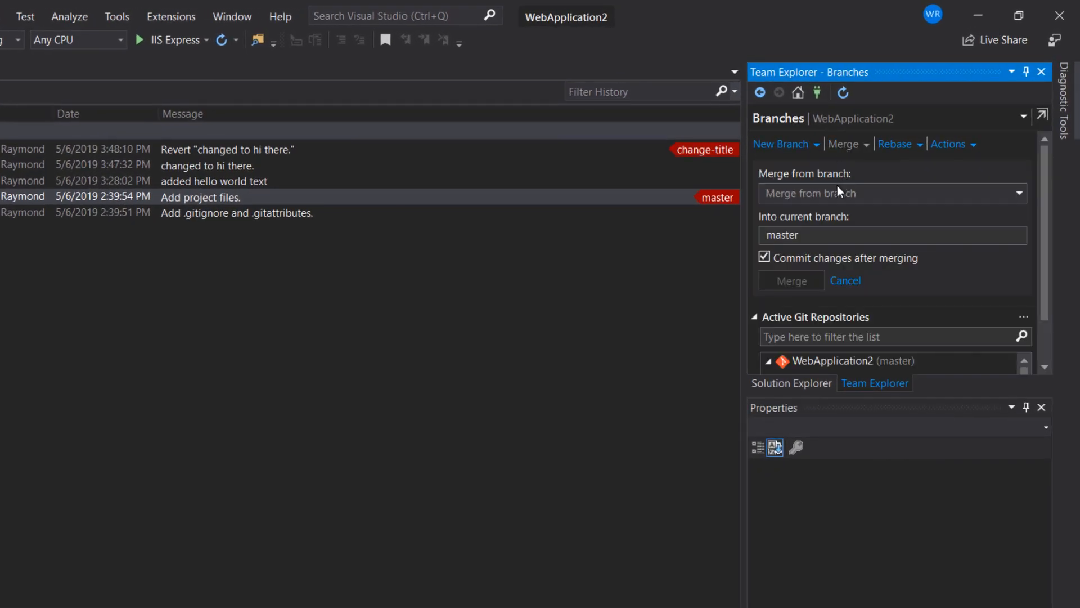
click(826, 197)
click(822, 212)
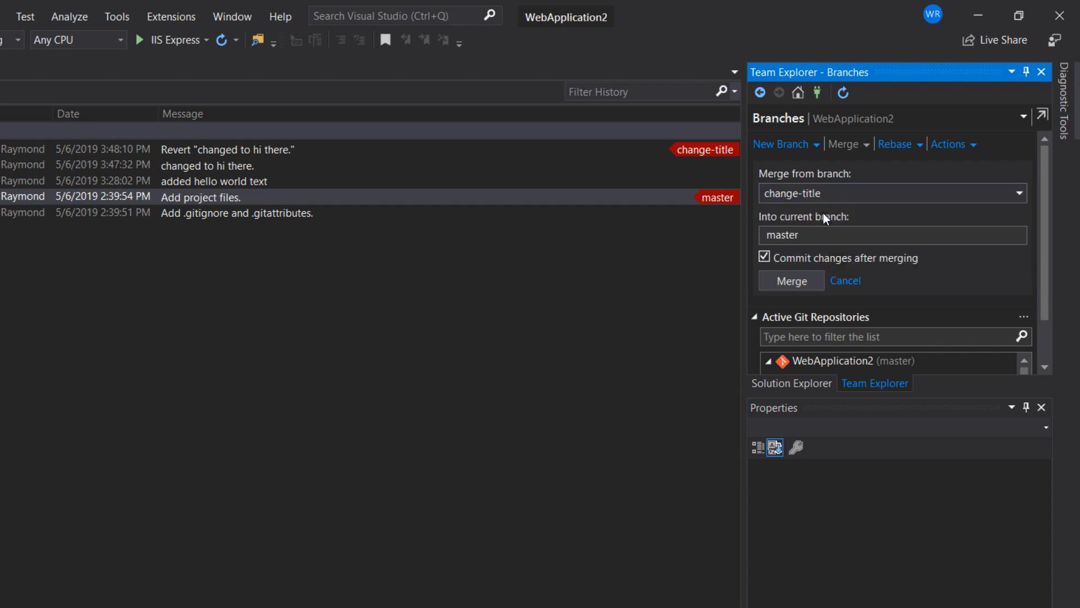
click(791, 281)
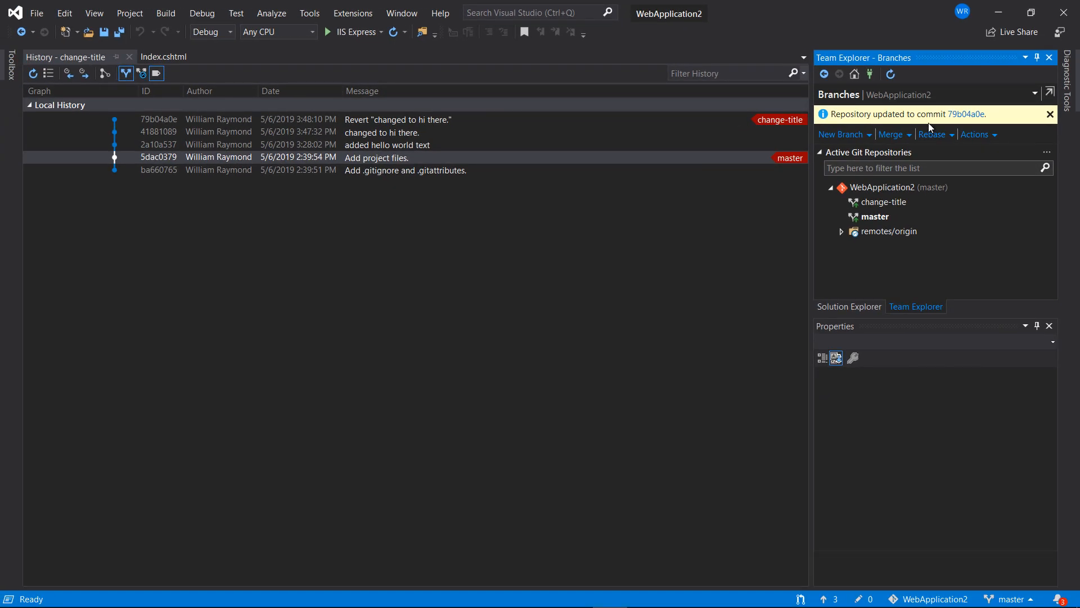
click(163, 57)
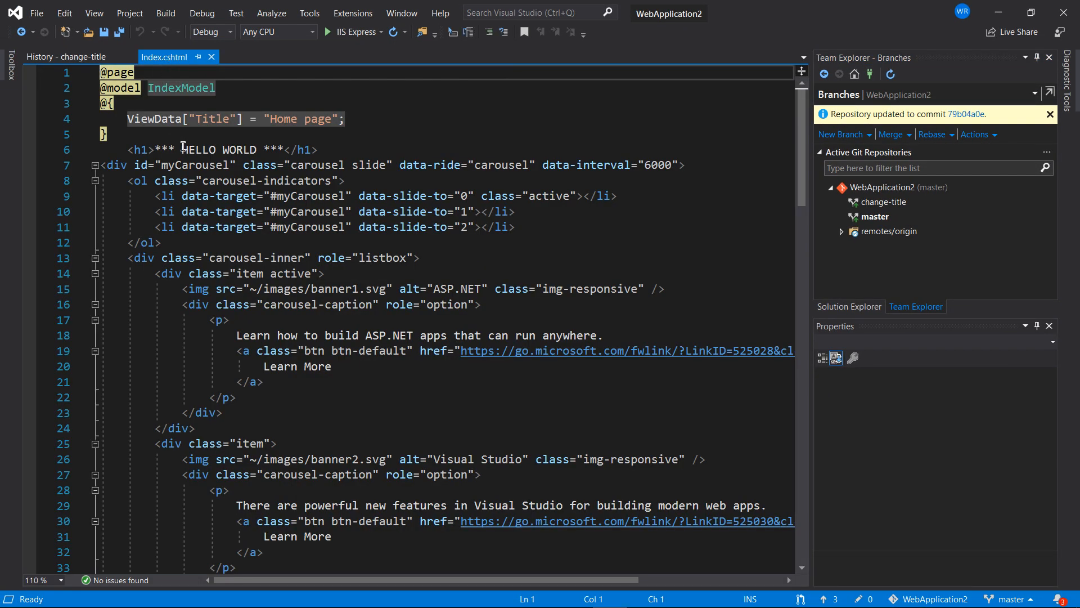
Push master's three outgoing commits, including the revert, to GitHub from the Synchronization page.
drag(182, 149, 254, 149)
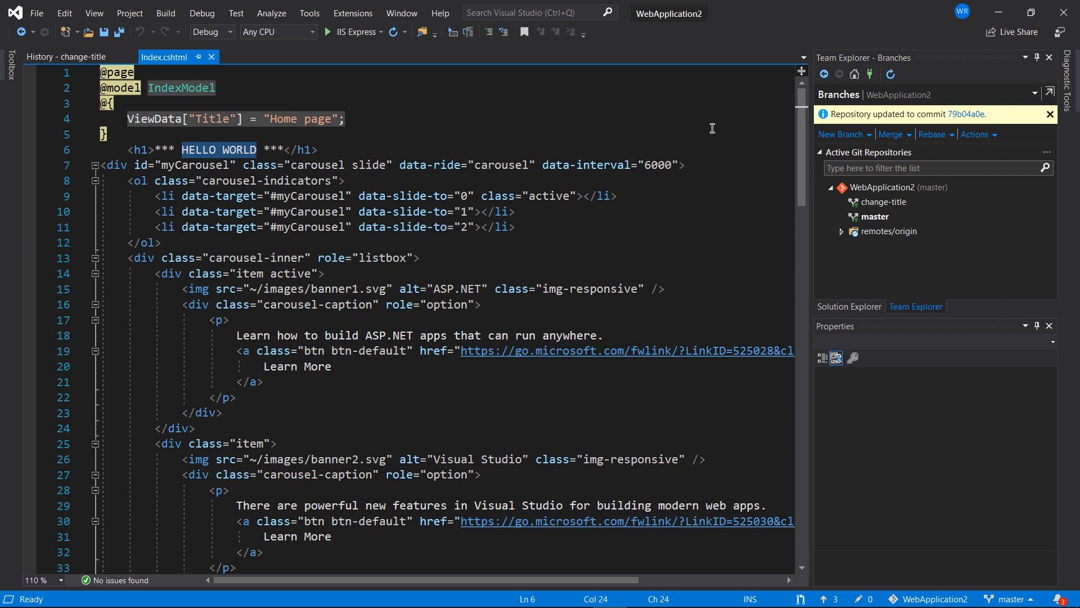
click(859, 76)
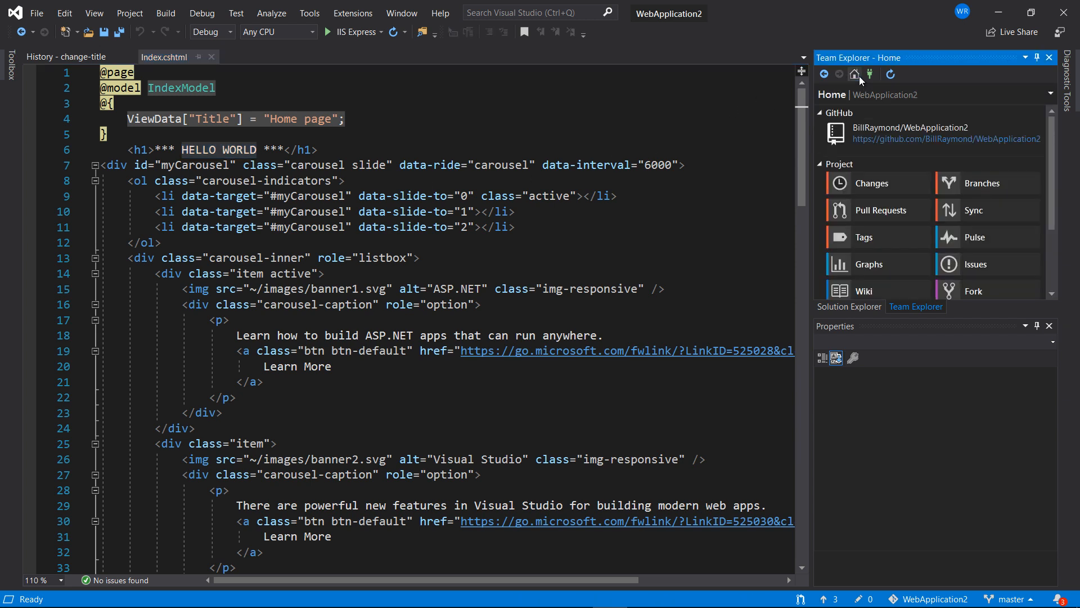
click(955, 214)
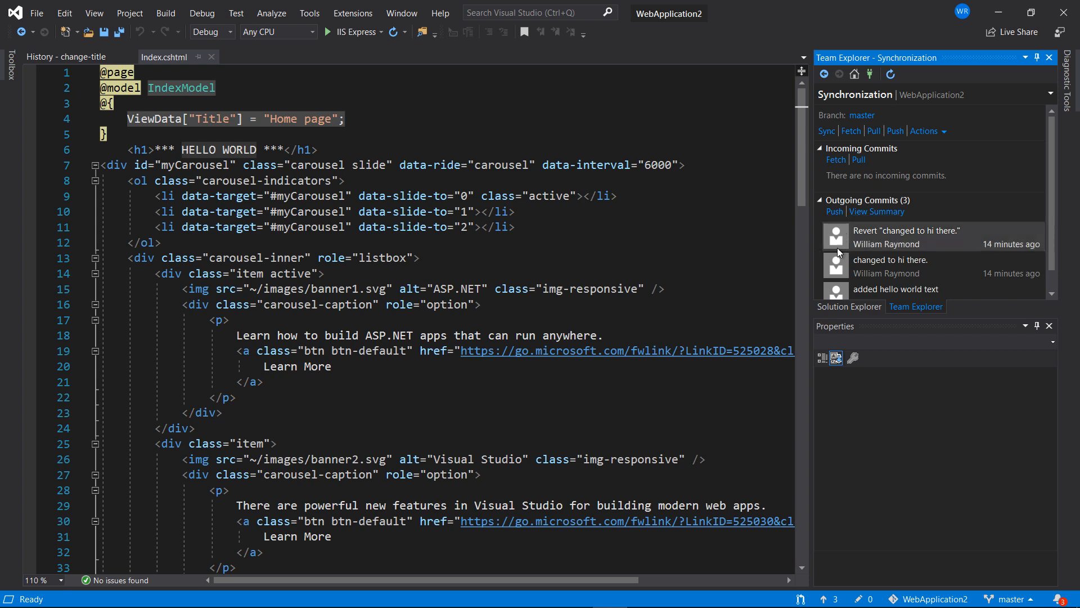
mouse_move(840, 269)
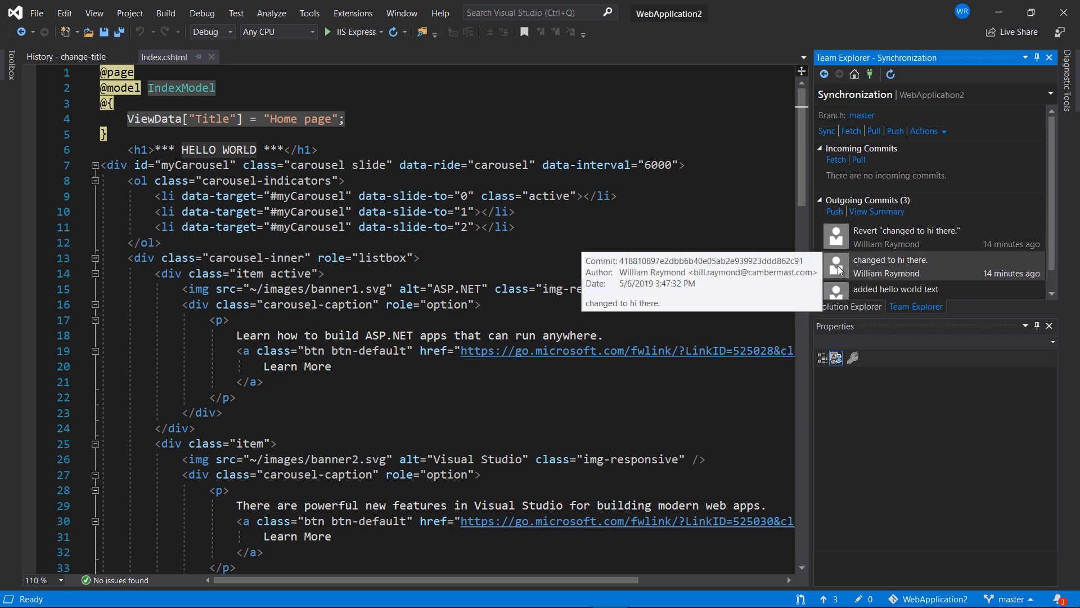
click(835, 212)
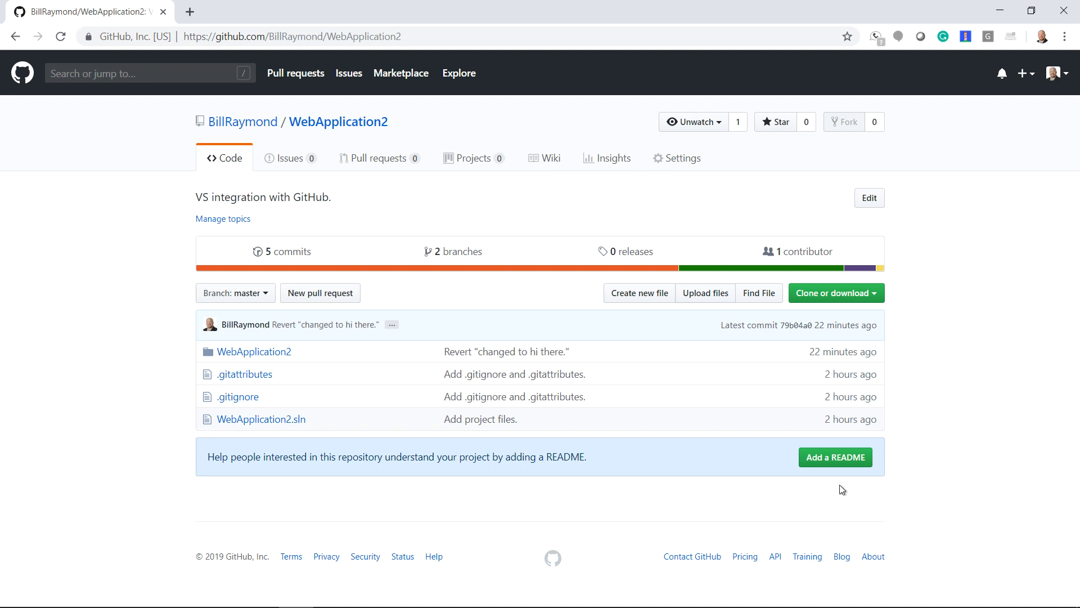
Start a new README.md on GitHub and add a '# MY README' line below the description.
click(838, 465)
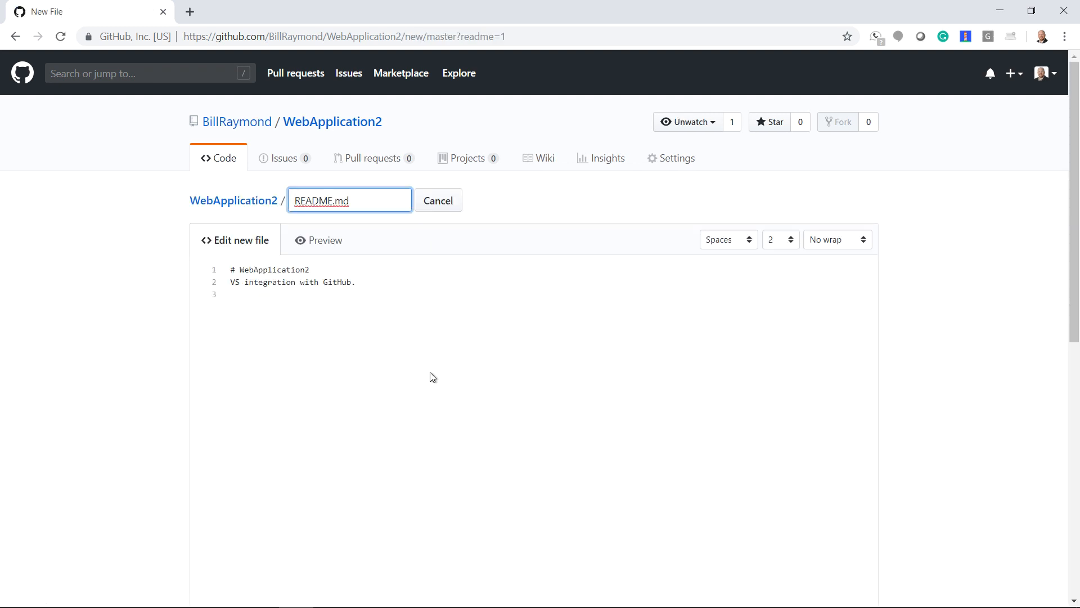
click(245, 292)
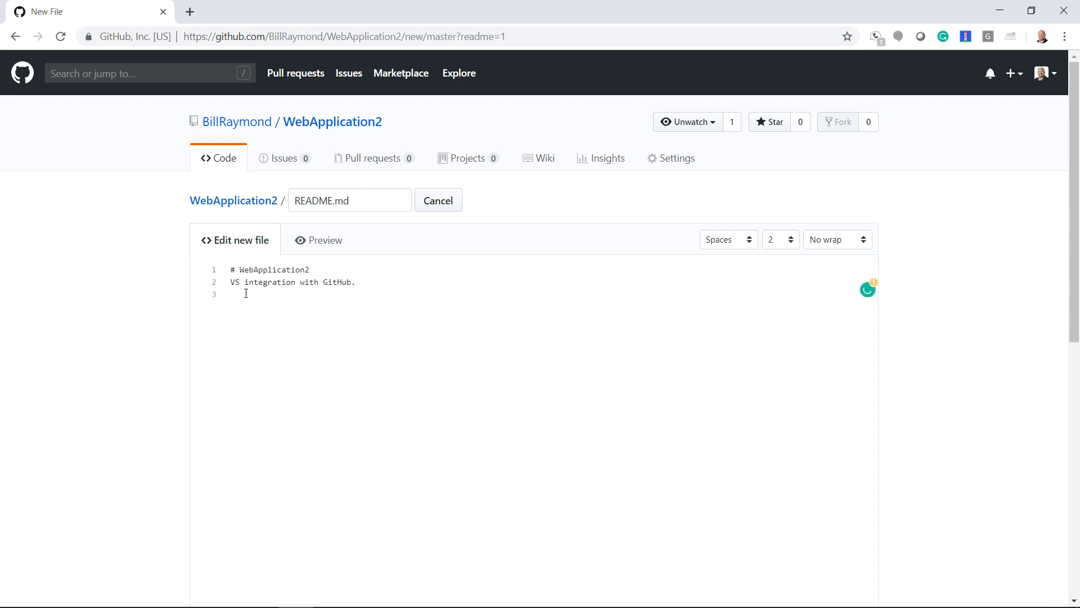
key(Return)
text(@)
key(BackSpace)
text(# MY READE)
key(BackSpace)
text(ME)
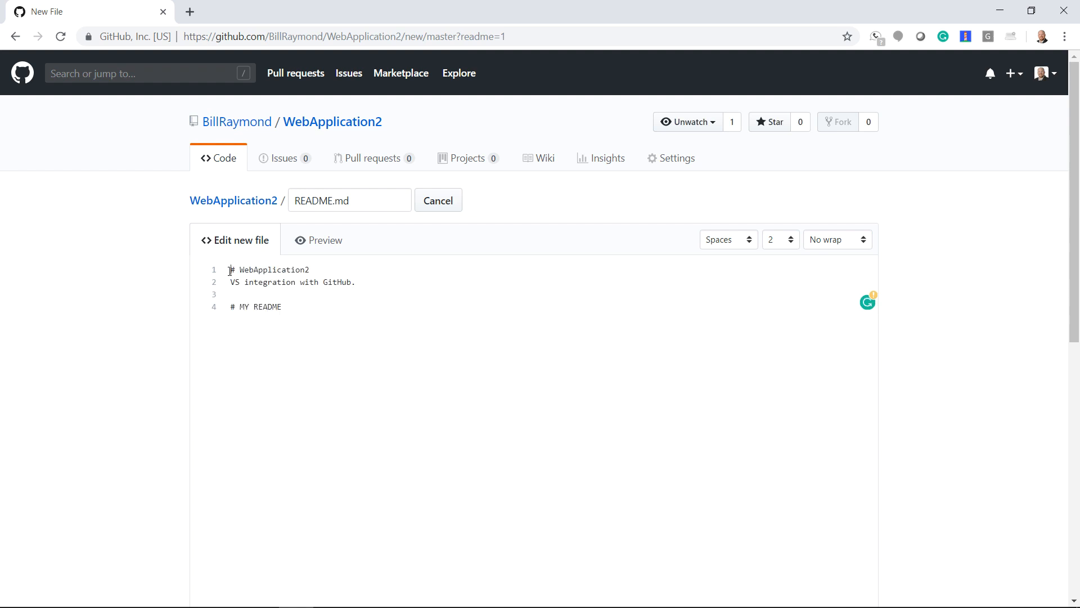
drag(229, 271, 370, 281)
click(369, 281)
Commit the new README.md directly to the master branch.
scroll(787, 427, down, 1)
scroll(819, 432, down, 8)
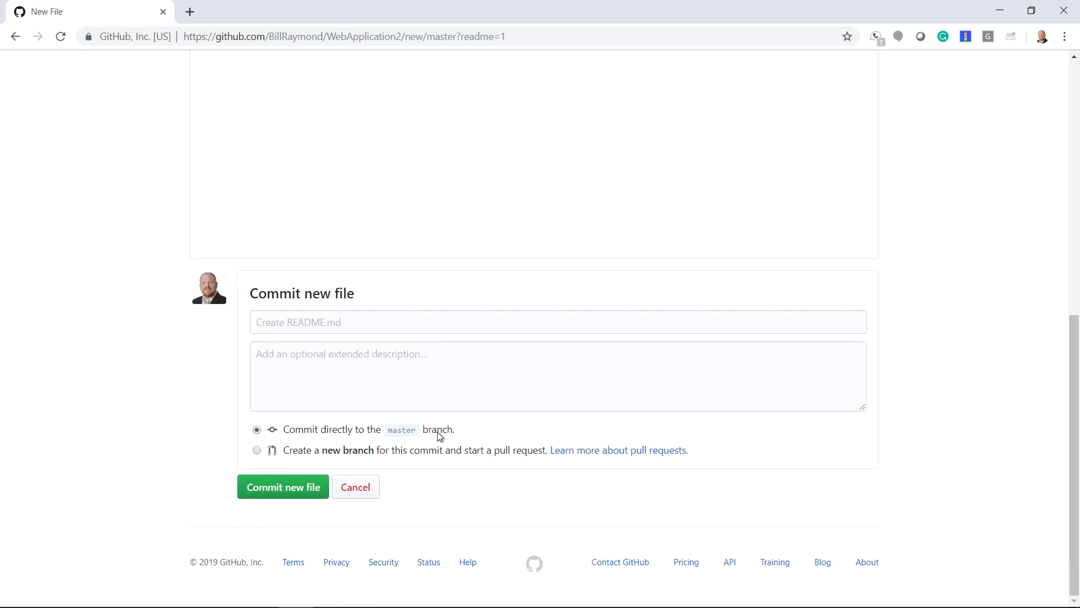
click(274, 494)
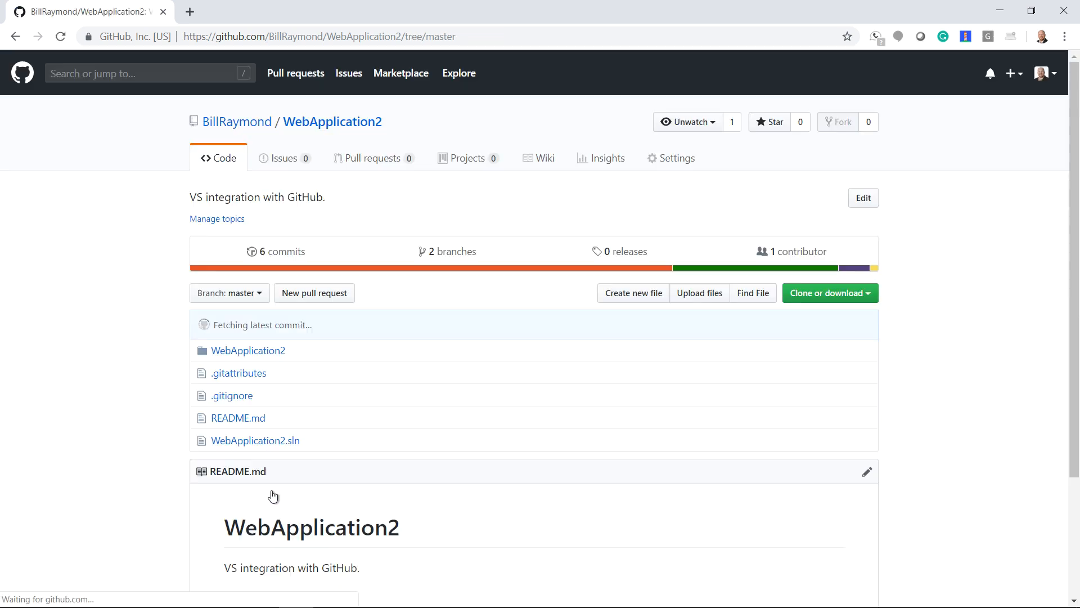
scroll(214, 487, down, 3)
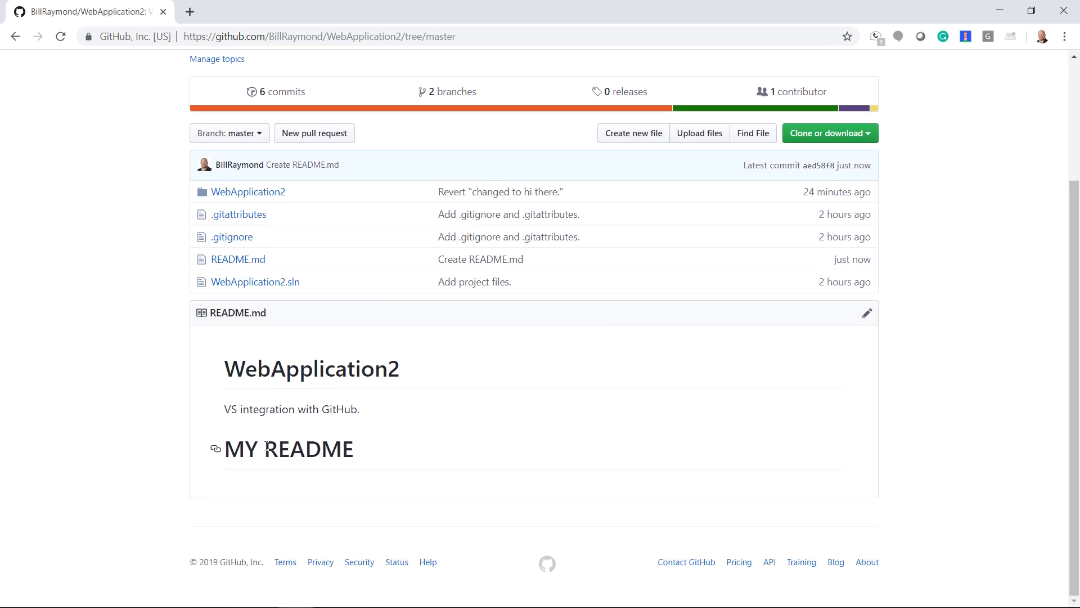
scroll(284, 450, up, 3)
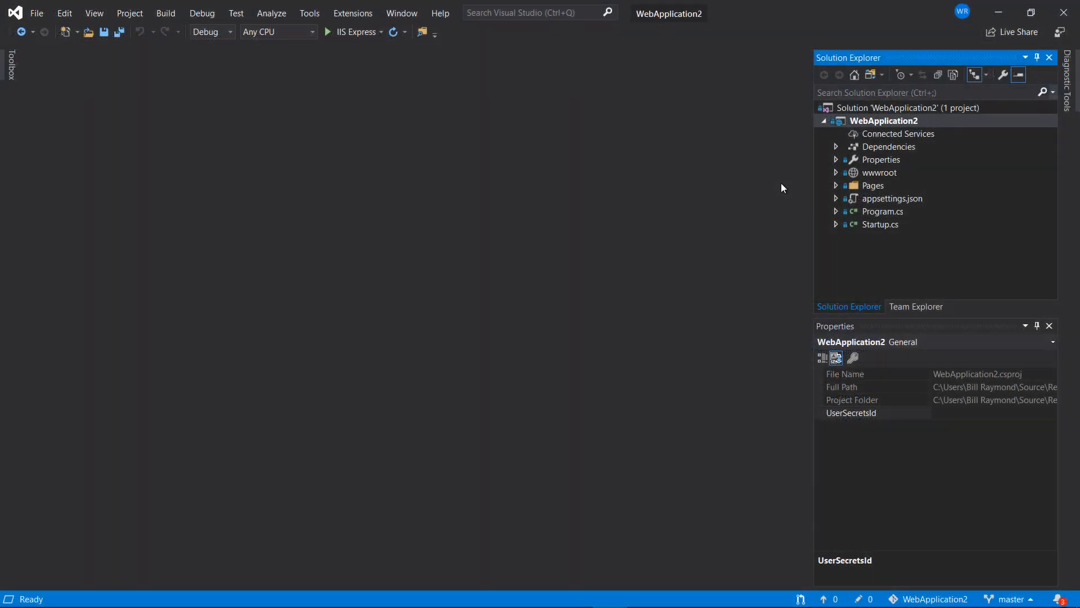
Sync local master with GitHub from Team Explorer to pull in the new README commit.
click(867, 76)
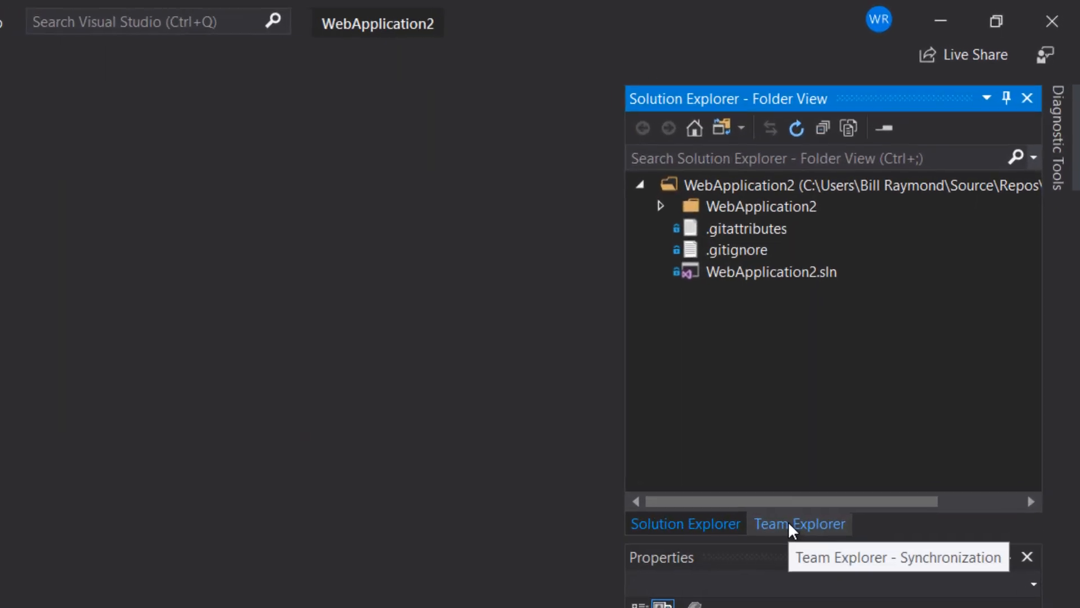
click(787, 525)
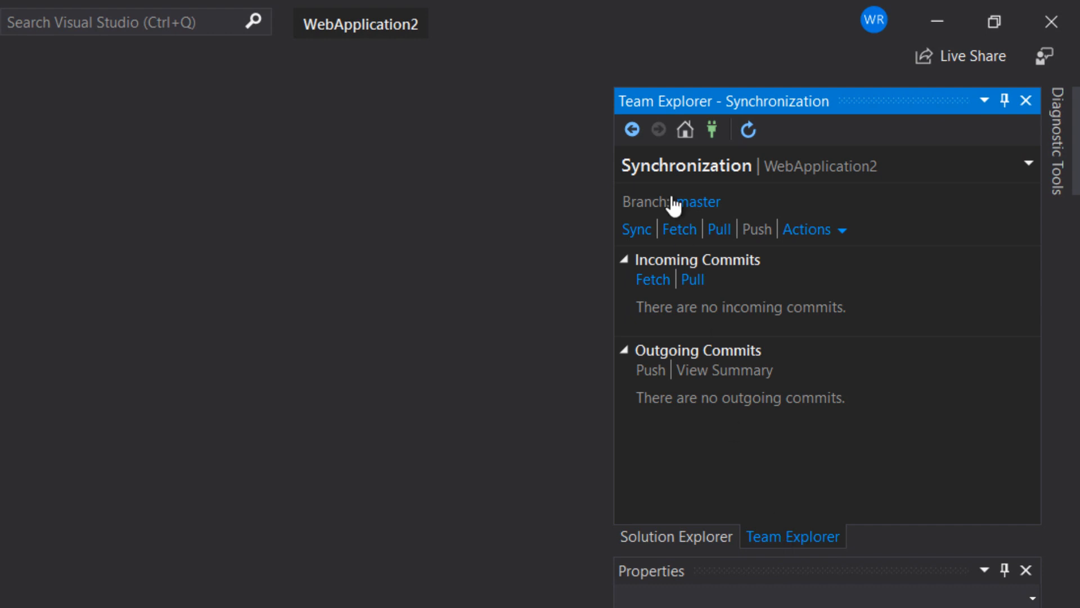
click(690, 125)
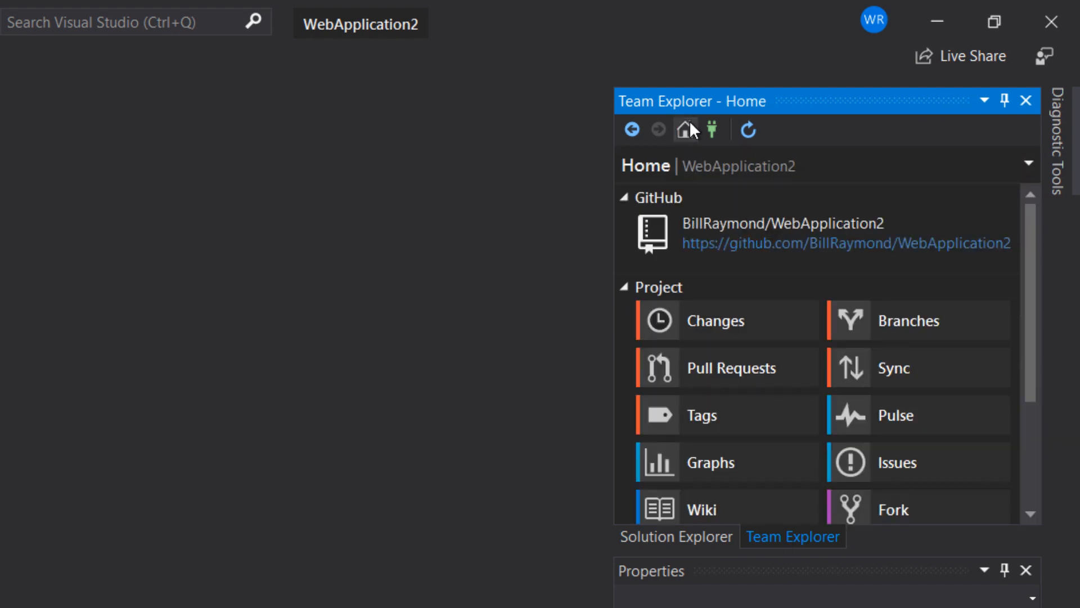
click(900, 386)
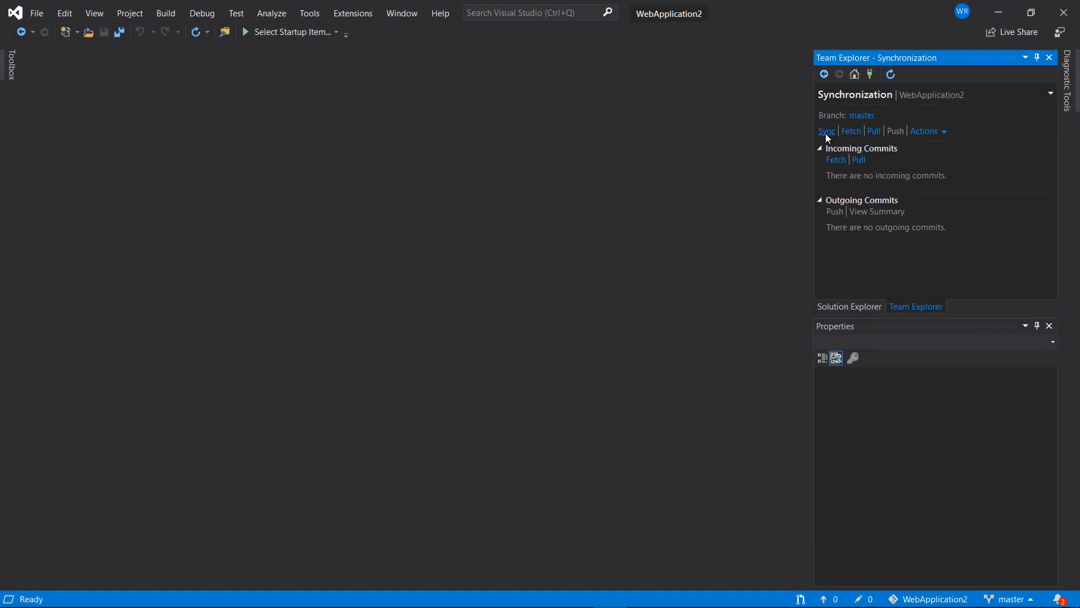
click(826, 131)
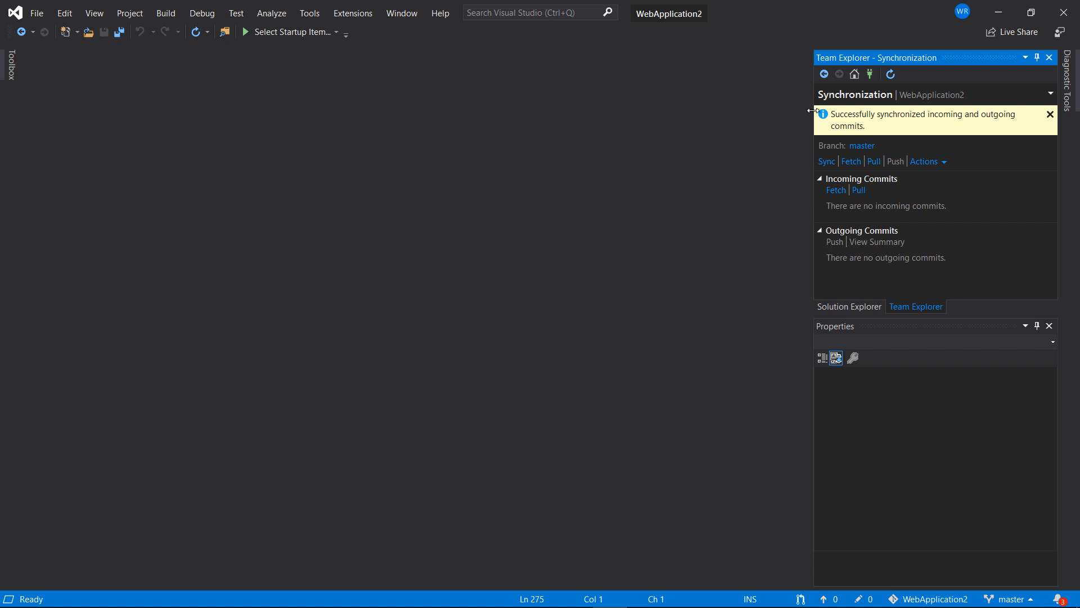
Open README.md in Folder View to confirm the MY README heading, then return to Solution view.
click(848, 308)
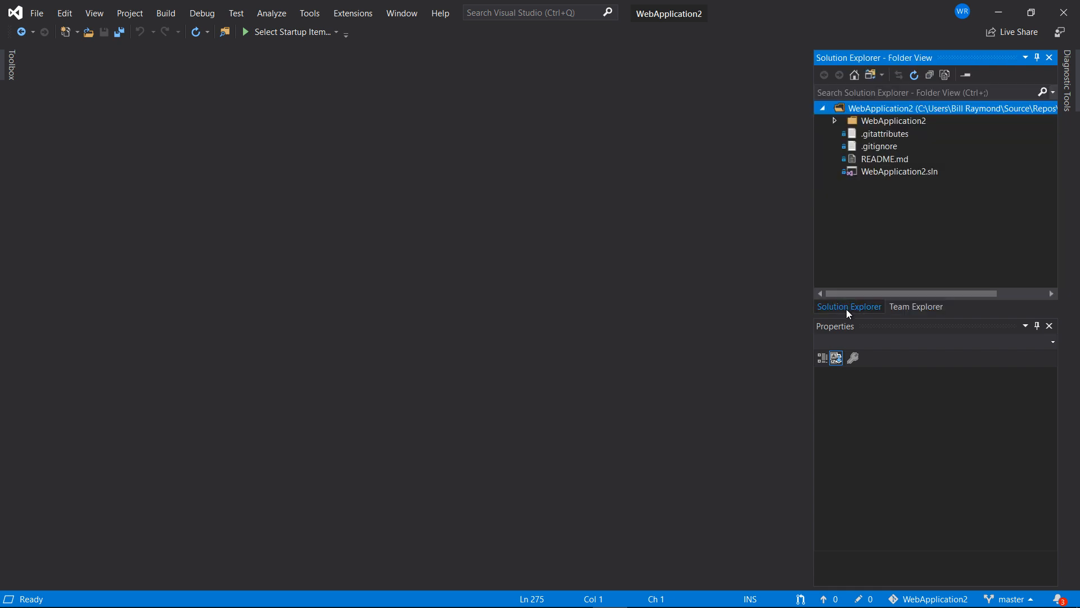
click(893, 161)
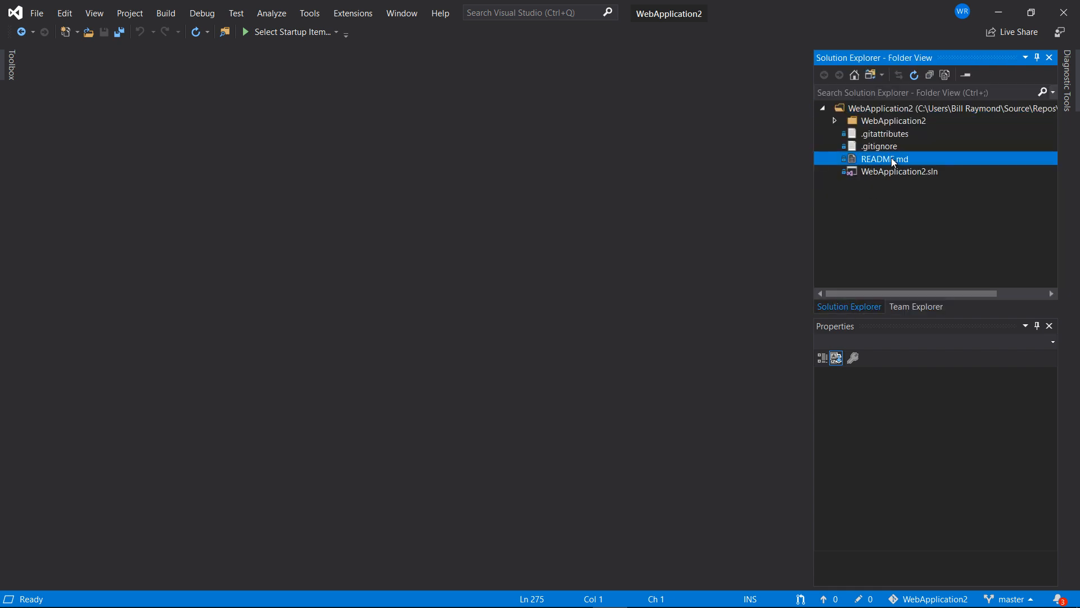
double_click(892, 159)
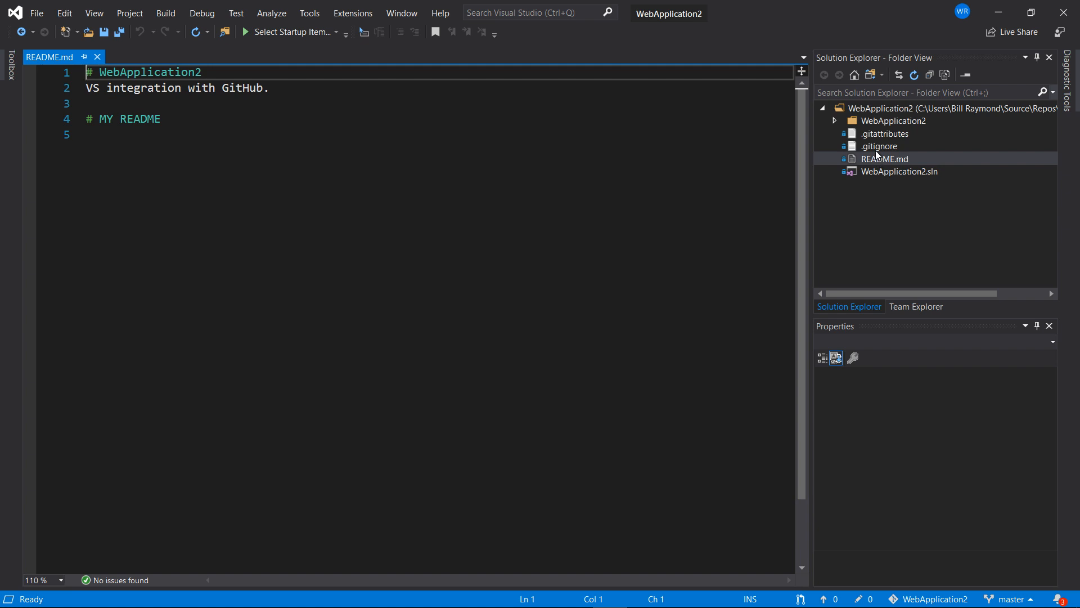
click(871, 77)
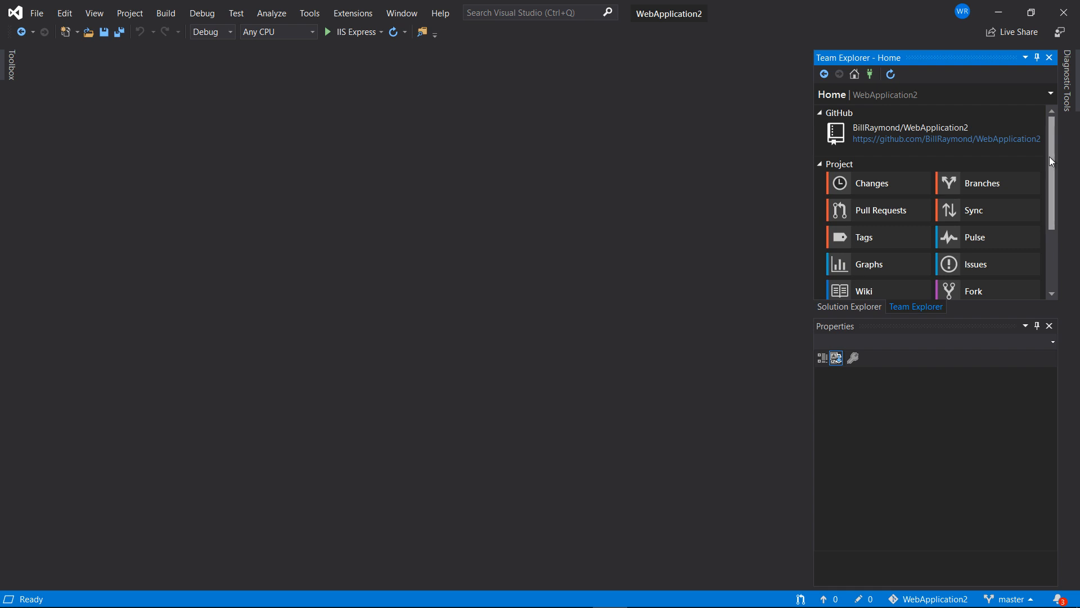
drag(1049, 158, 1047, 202)
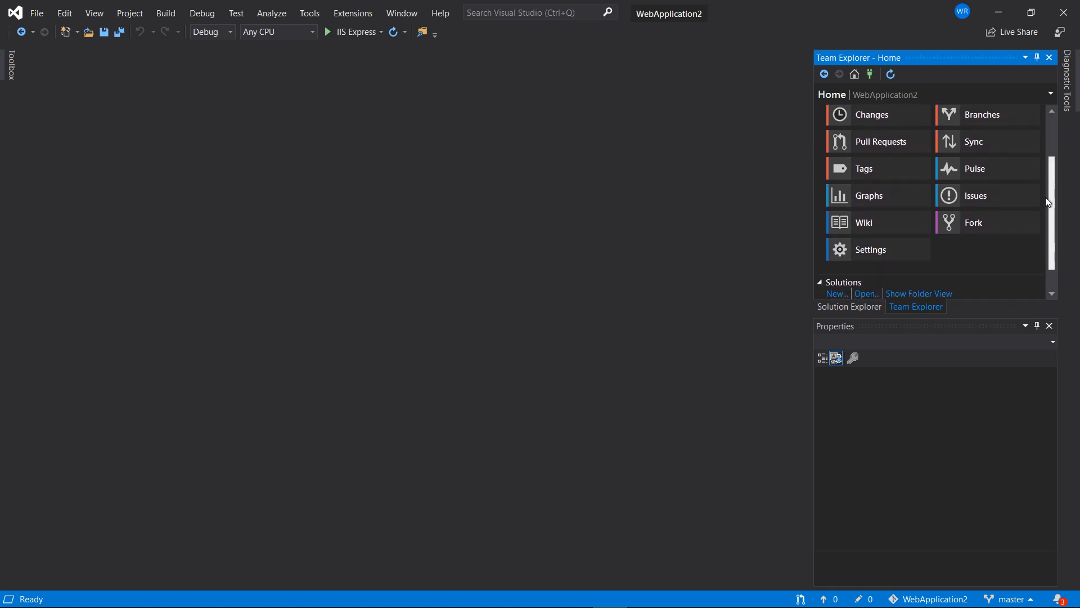